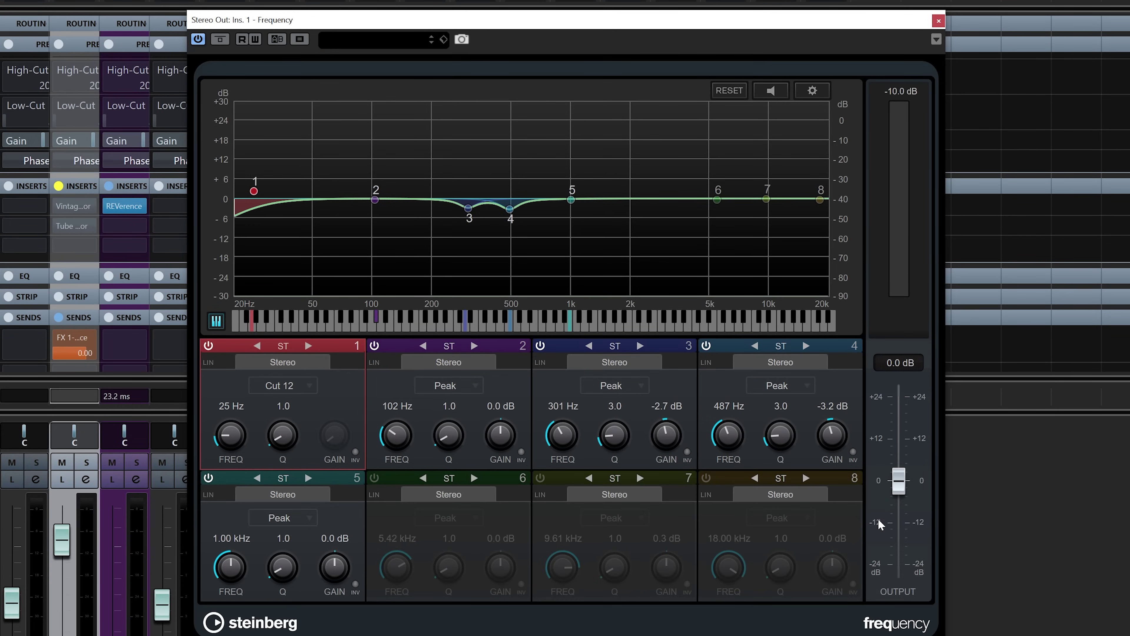
click(285, 386)
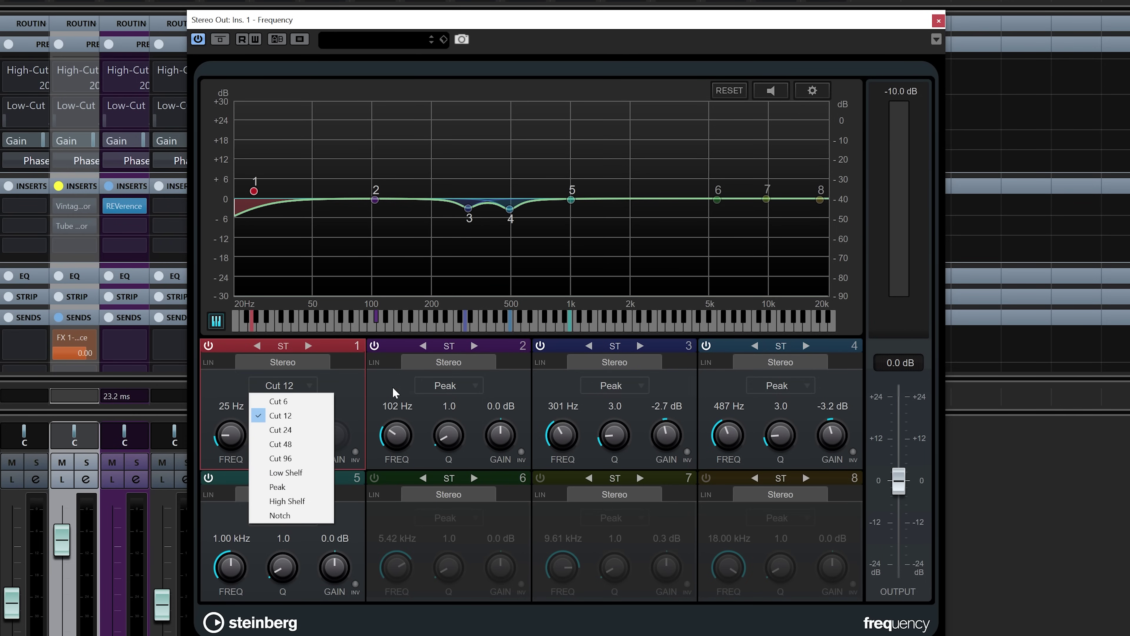
click(280, 415)
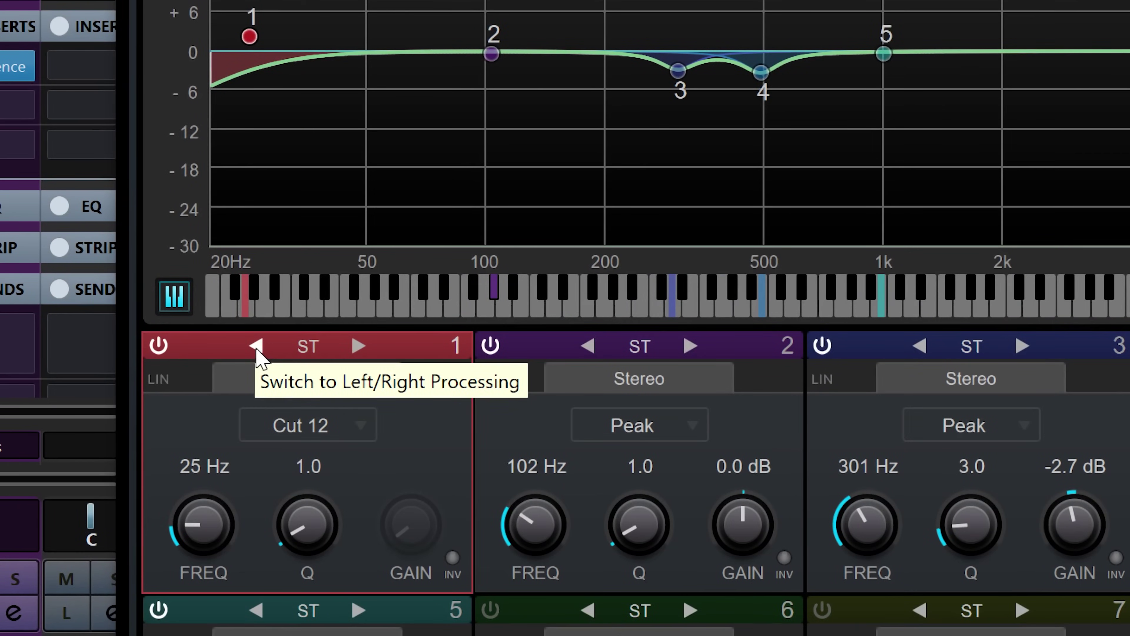
Give band 1 separate left/right settings and compare its left and right channel pages
click(256, 346)
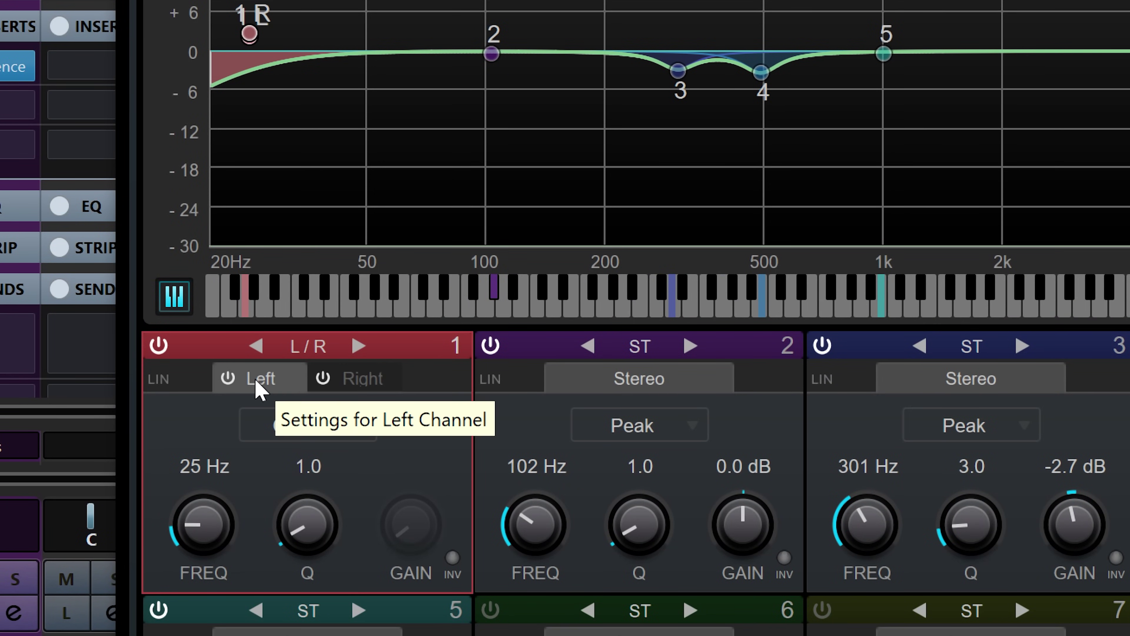
click(360, 386)
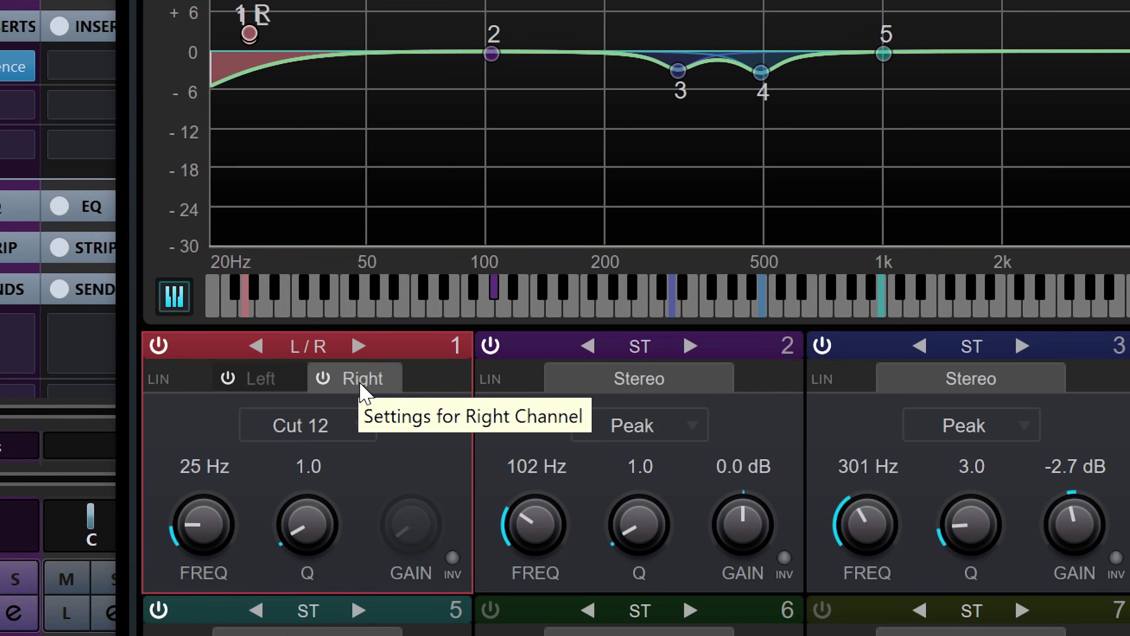
click(269, 380)
click(342, 386)
Try raising the left channel's low-cut frequency, then undo it back to 25 Hz
click(254, 382)
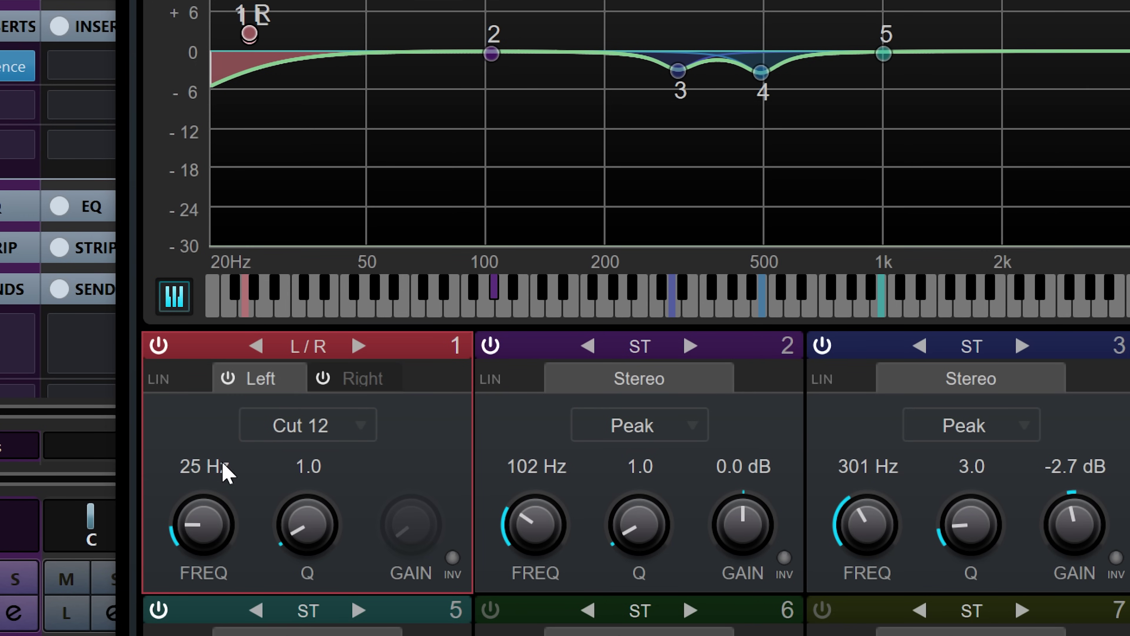
drag(196, 543, 144, 474)
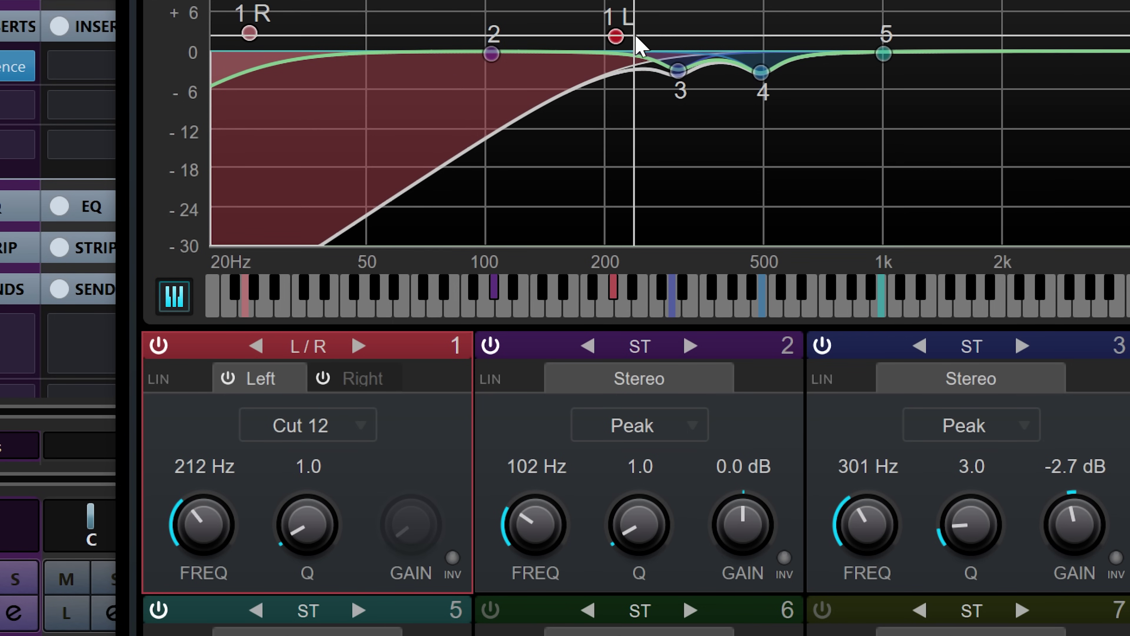
key(ctrl+z)
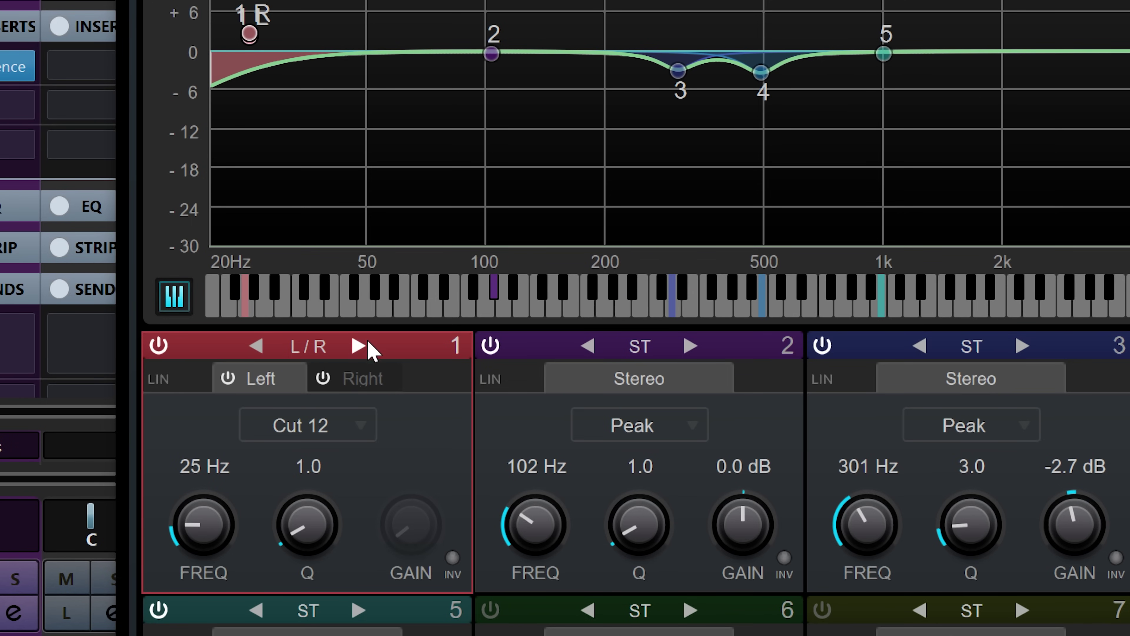
click(358, 346)
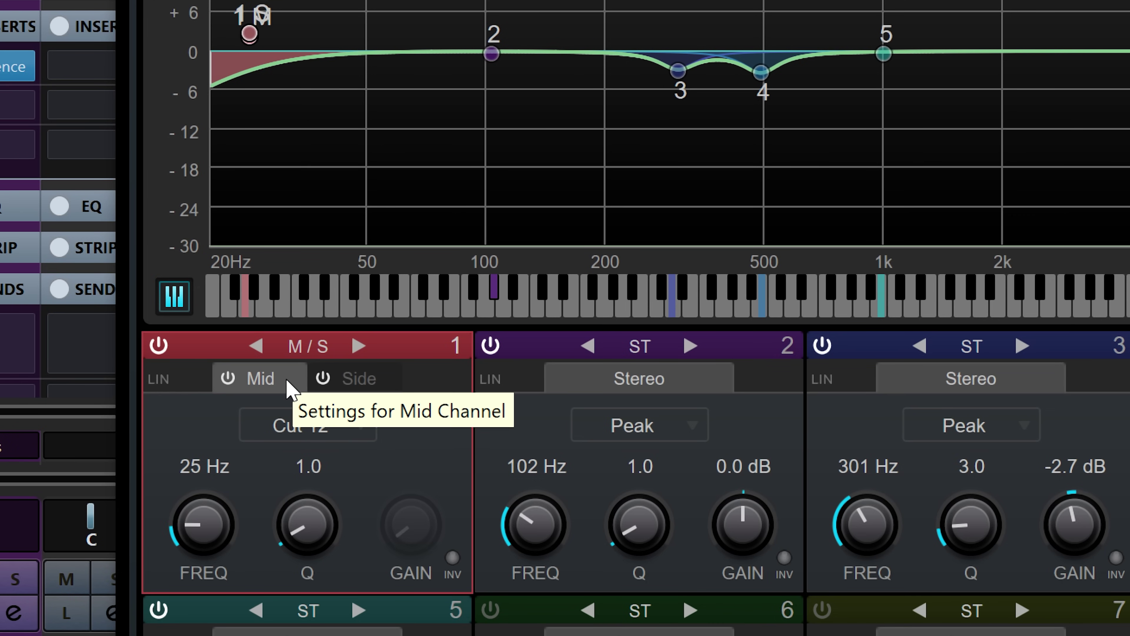
click(357, 380)
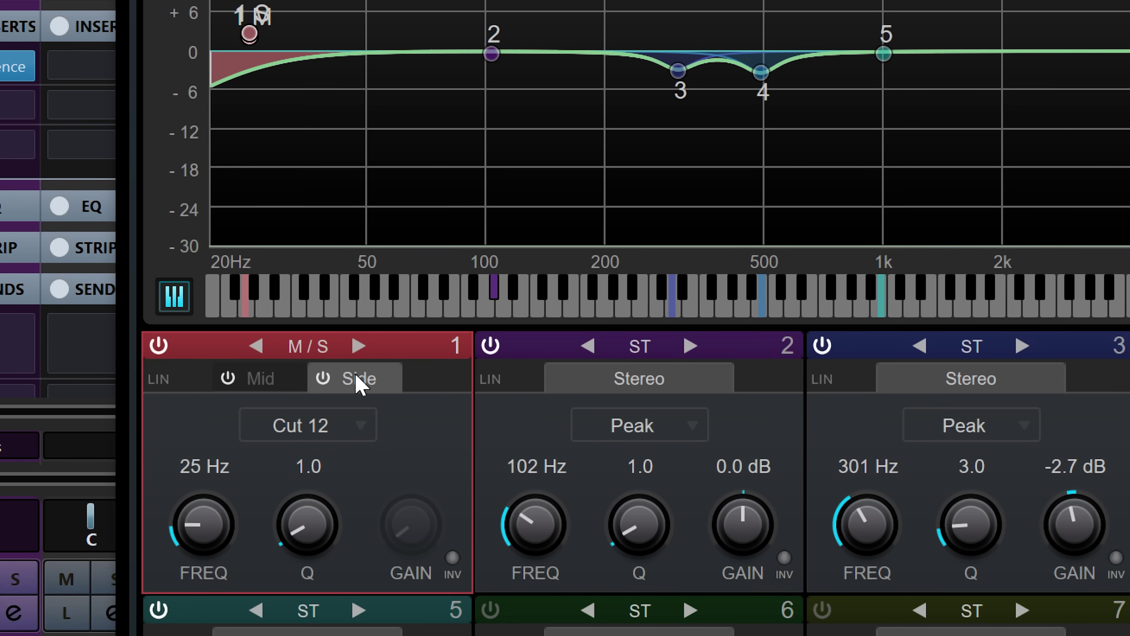
click(230, 378)
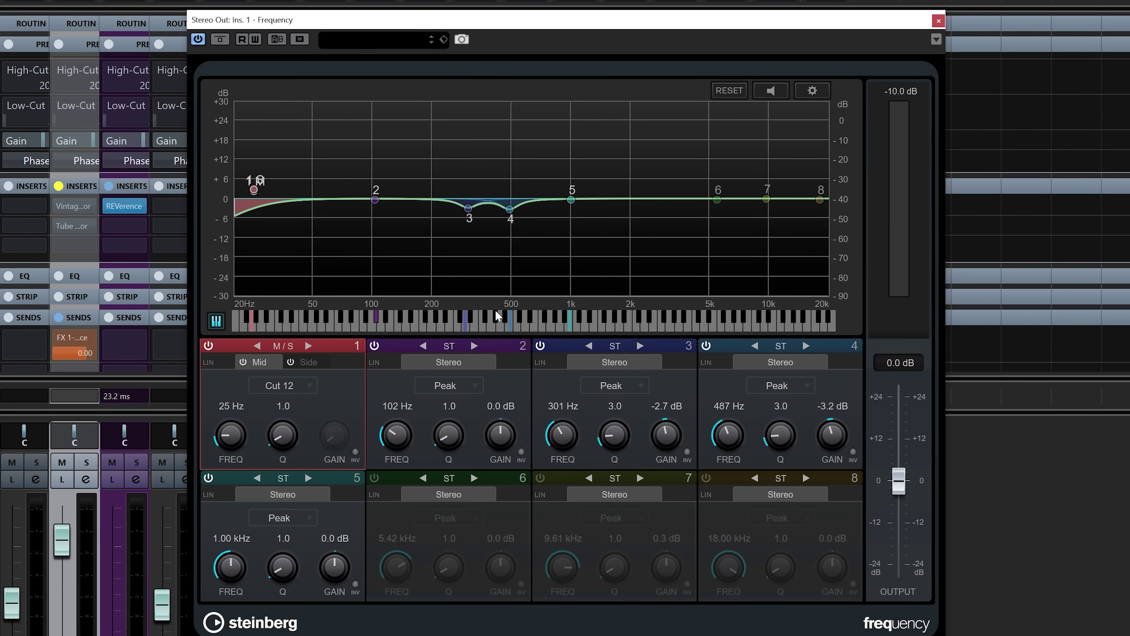
During playback, enable band 1's Side filter and raise its low cut to 212 Hz
key(space)
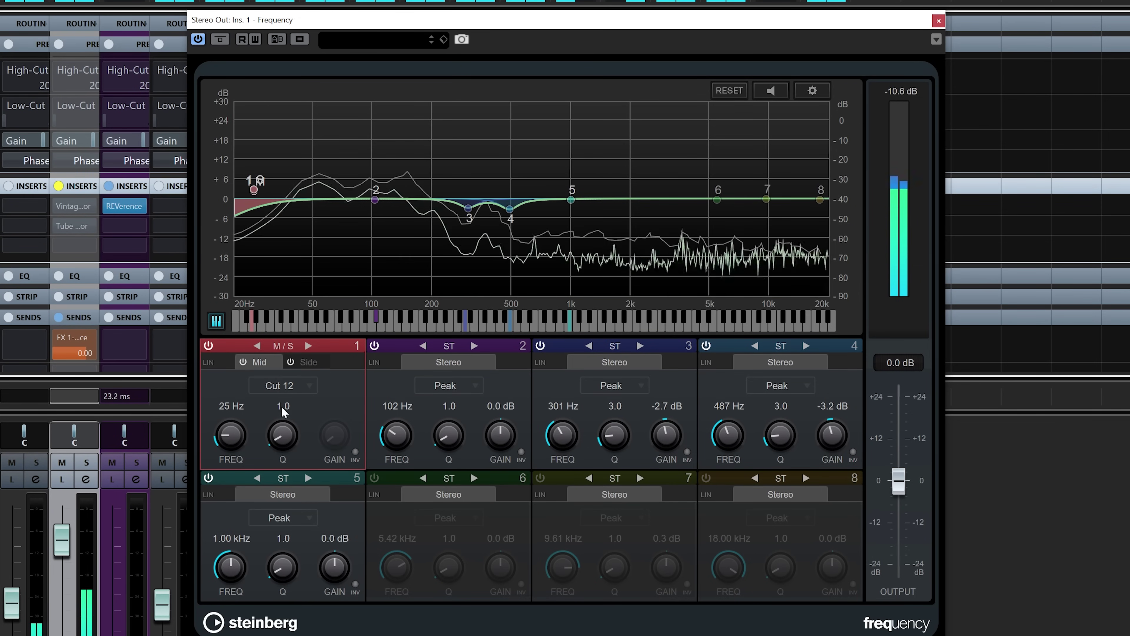
click(313, 363)
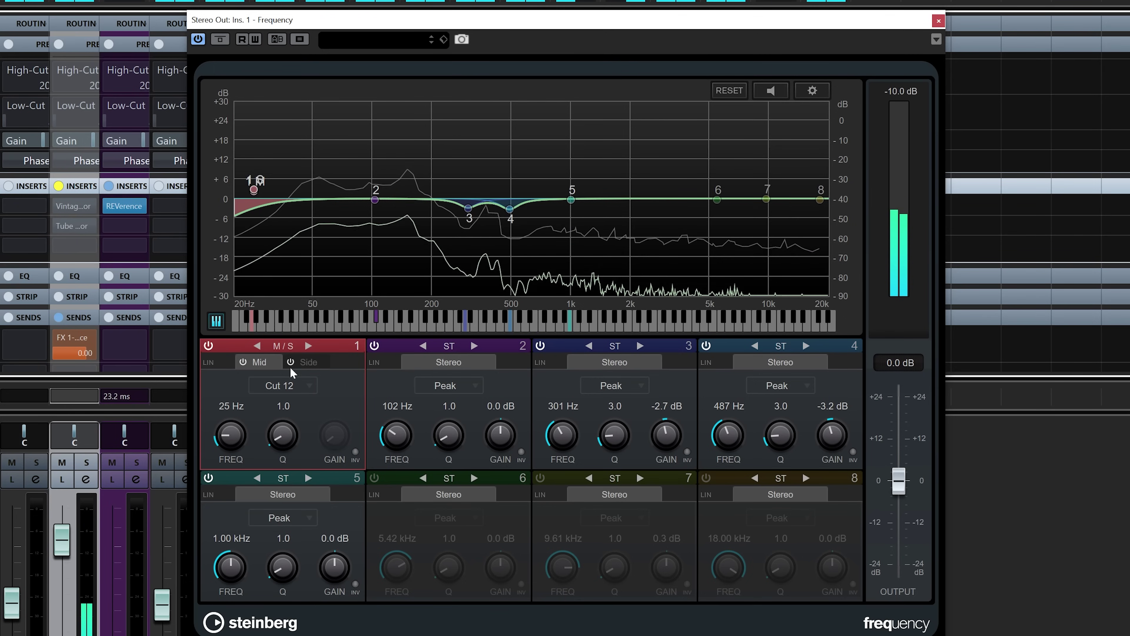
mouse_move(256, 188)
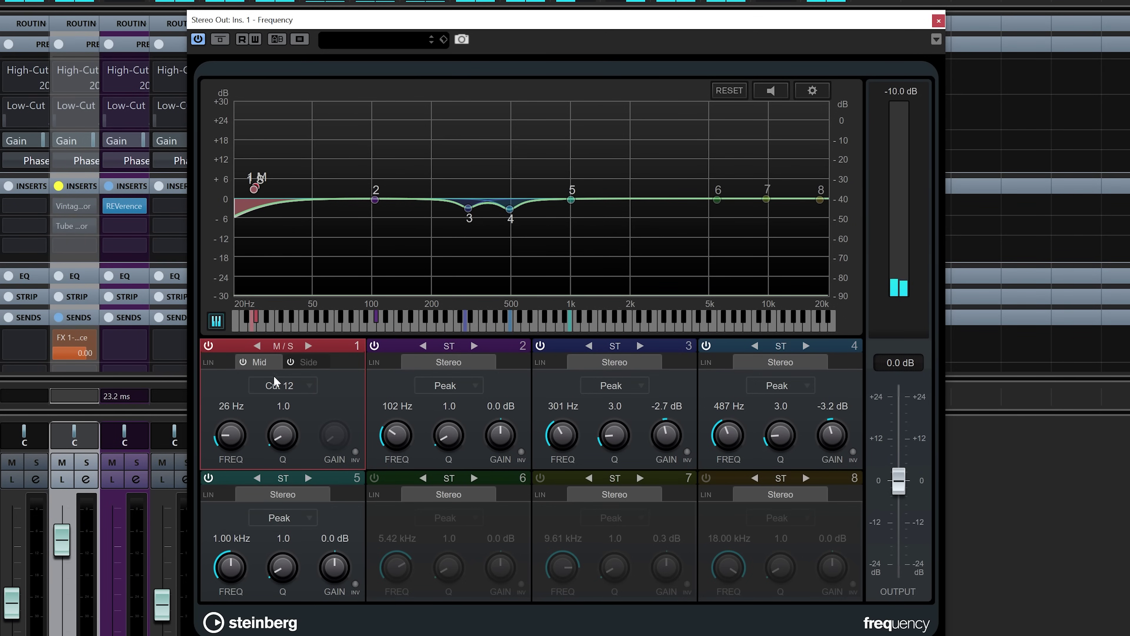
click(308, 362)
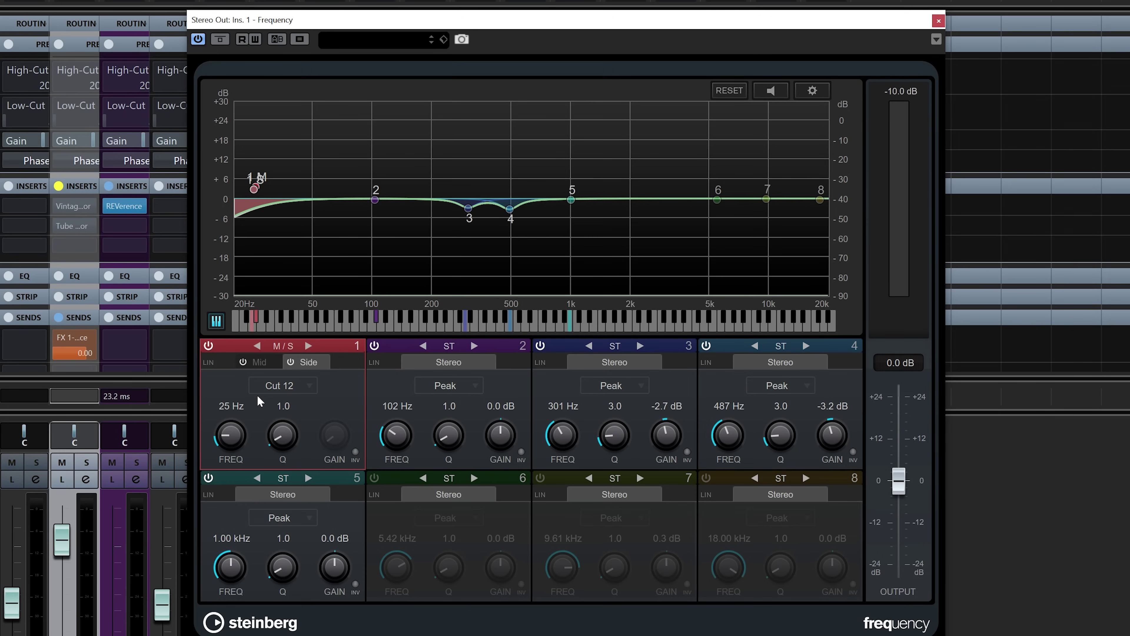
mouse_move(237, 445)
mouse_down()
mouse_move(244, 382)
mouse_move(236, 403)
mouse_move(261, 339)
mouse_move(246, 484)
mouse_move(245, 457)
mouse_move(221, 442)
mouse_move(255, 351)
mouse_move(241, 468)
mouse_up()
Audition the Side cut, then set the Side cutoff back near 20 Hz
key(space)
click(272, 360)
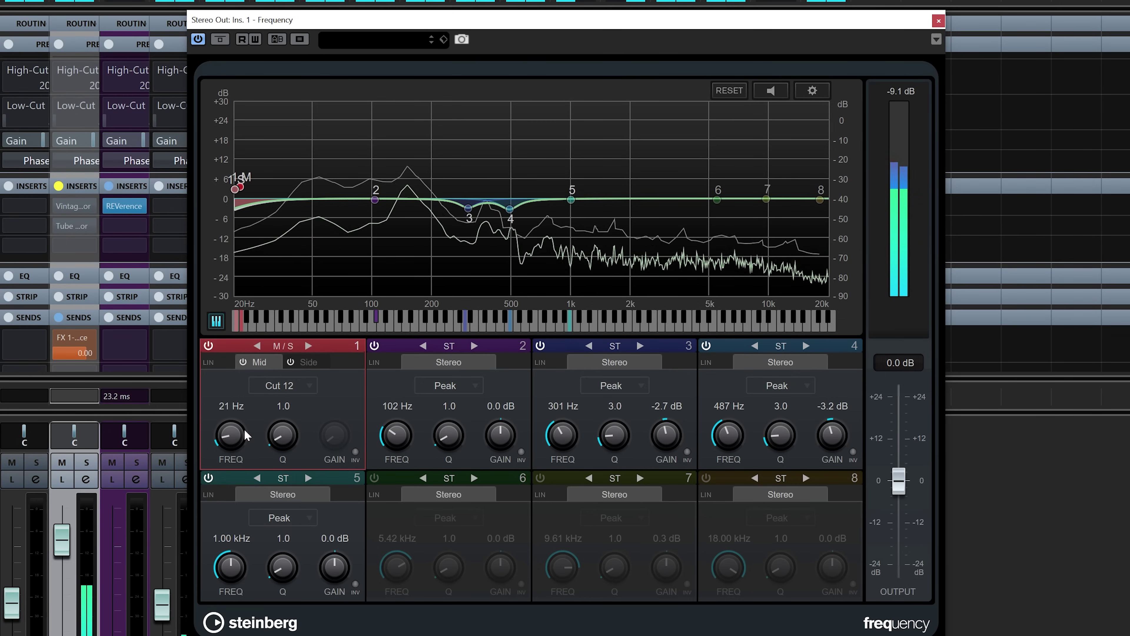
click(307, 363)
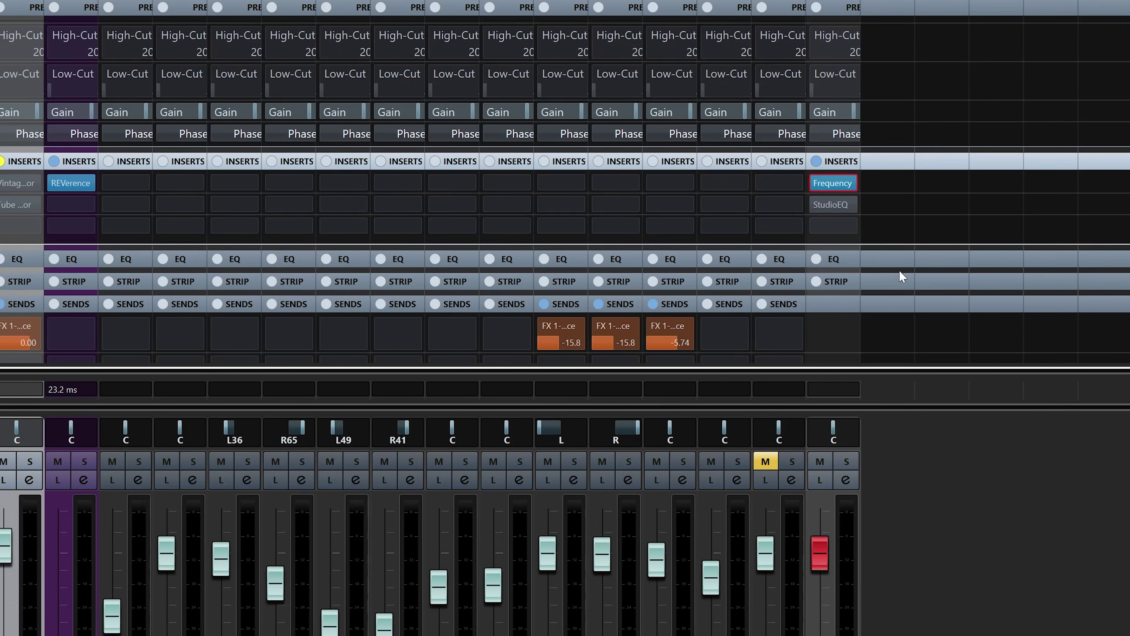
click(838, 203)
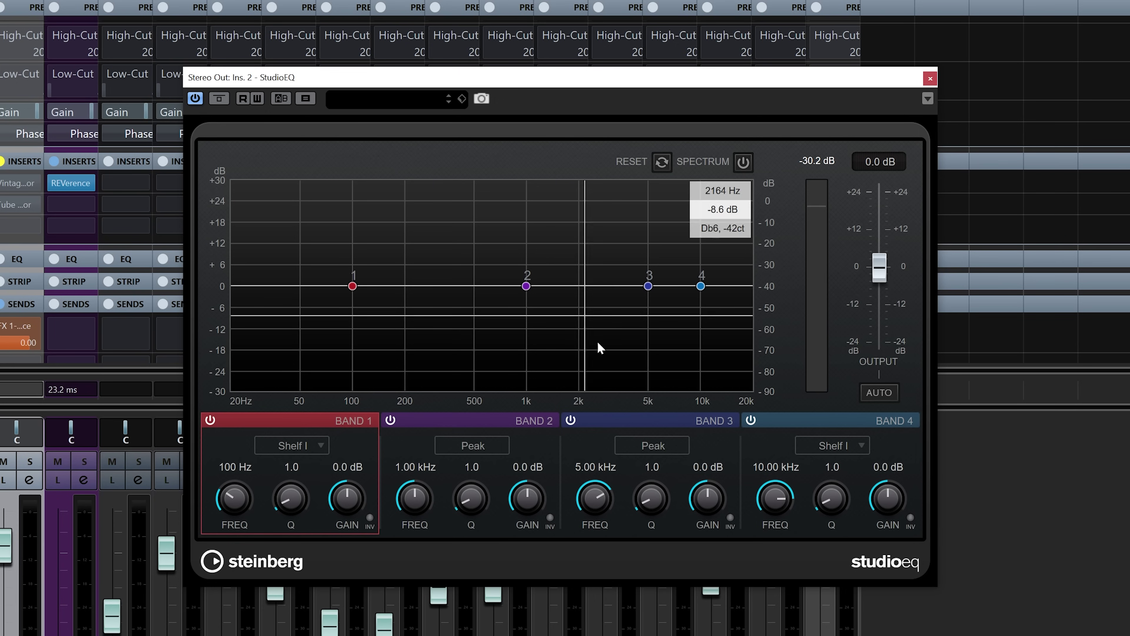
click(305, 449)
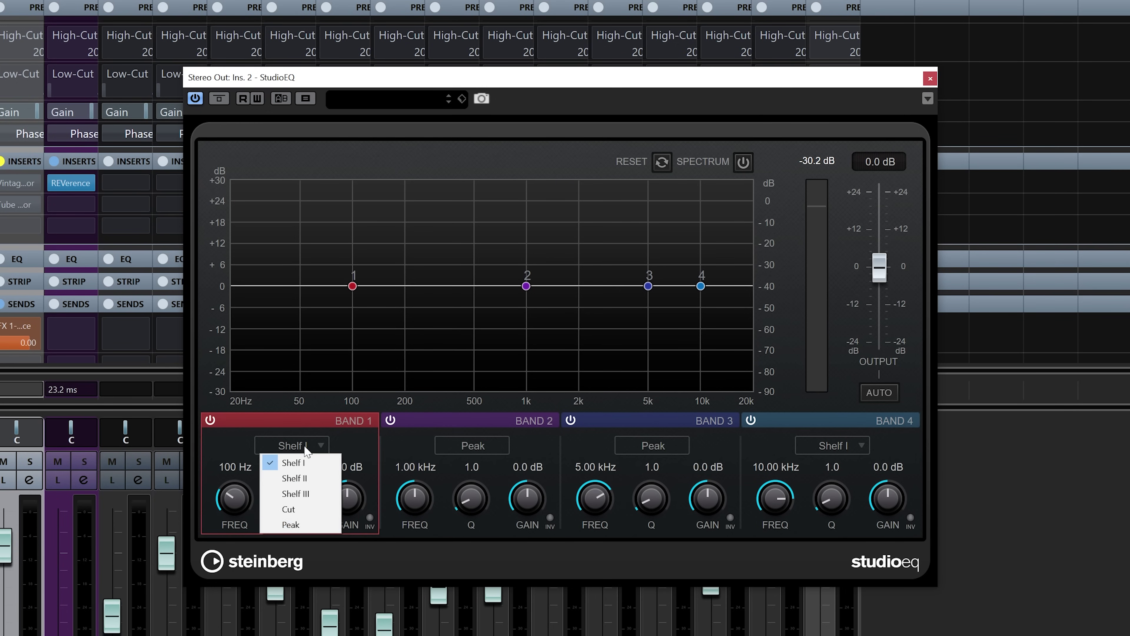
click(379, 431)
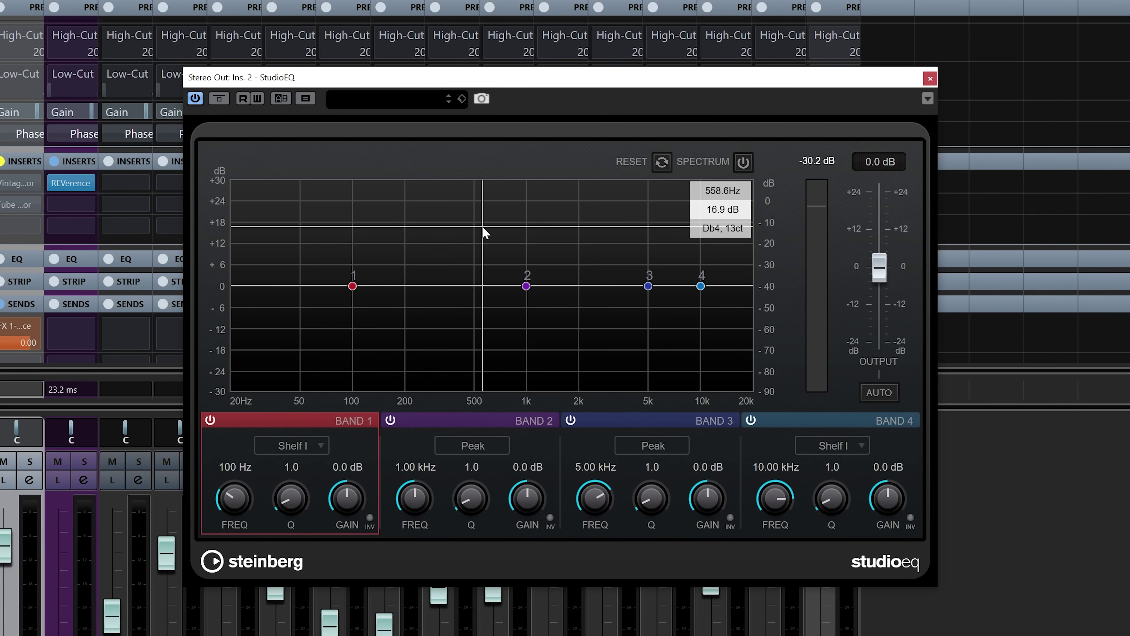
click(932, 78)
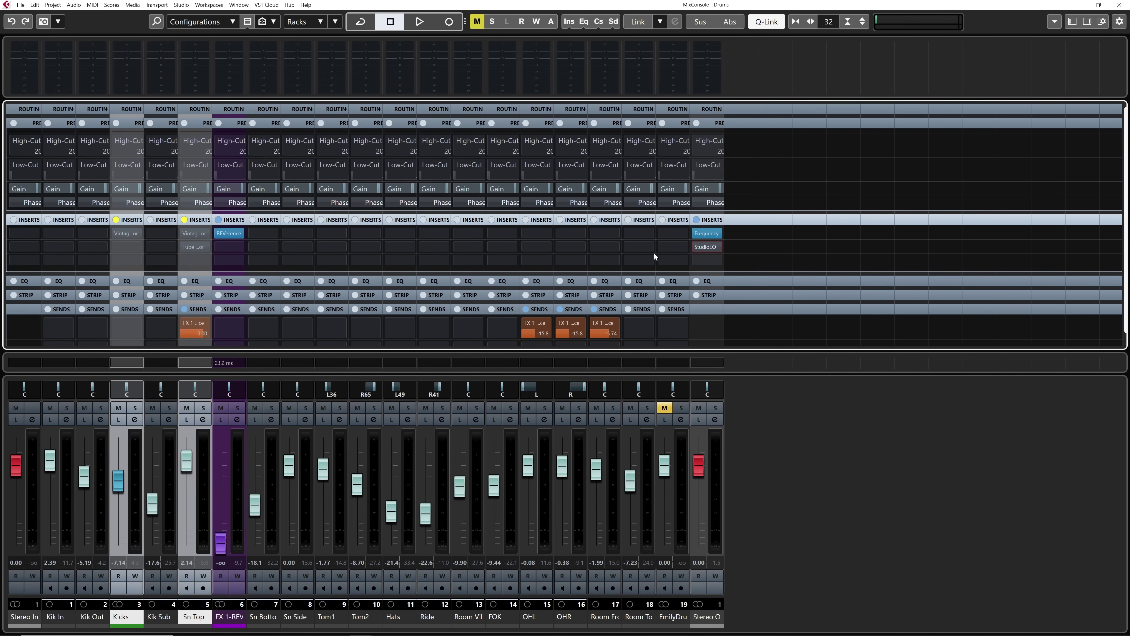
Show all channels' EQ bands and add Tom1 boosts near 108 Hz, 392 Hz and 1.86 kHz
click(398, 281)
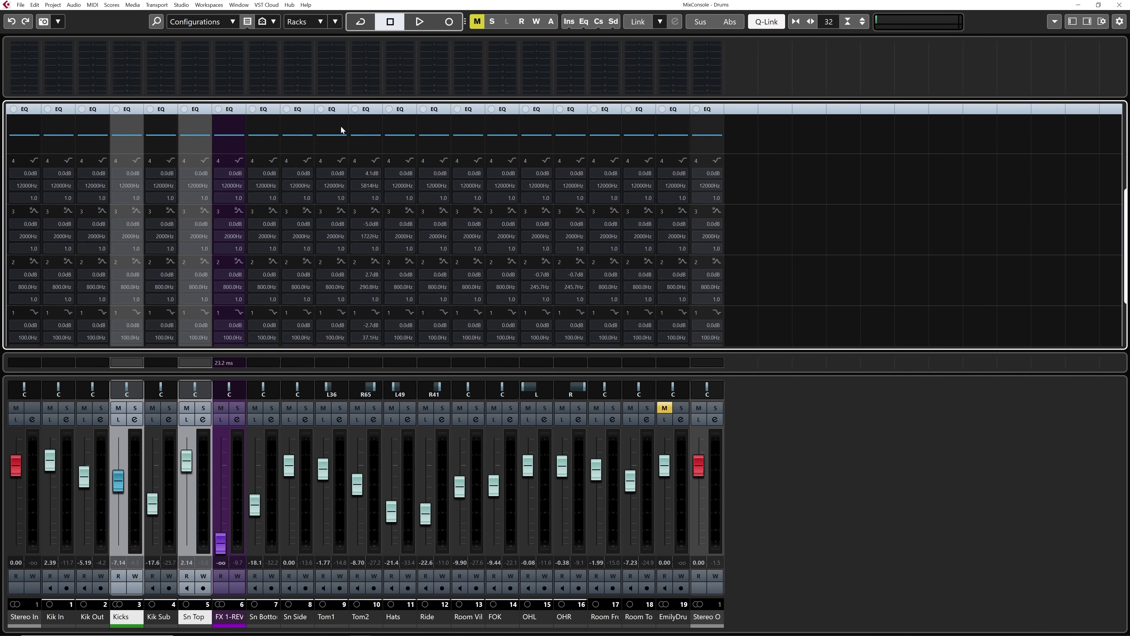
click(333, 137)
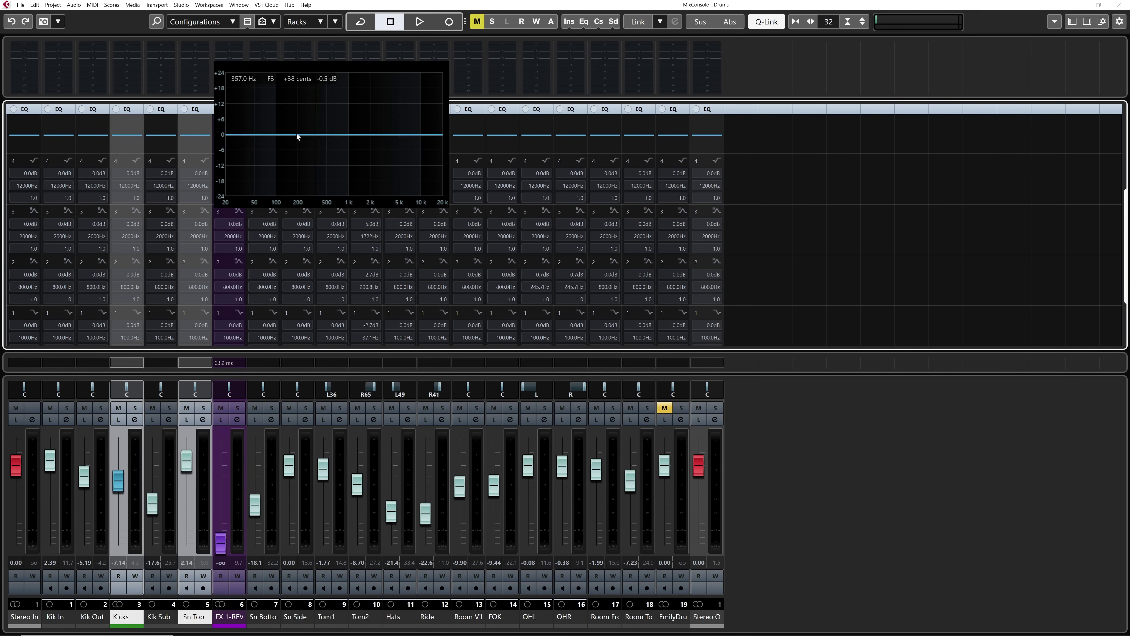
mouse_move(279, 122)
mouse_down()
mouse_move(280, 147)
mouse_move(279, 124)
mouse_up()
drag(355, 134, 396, 151)
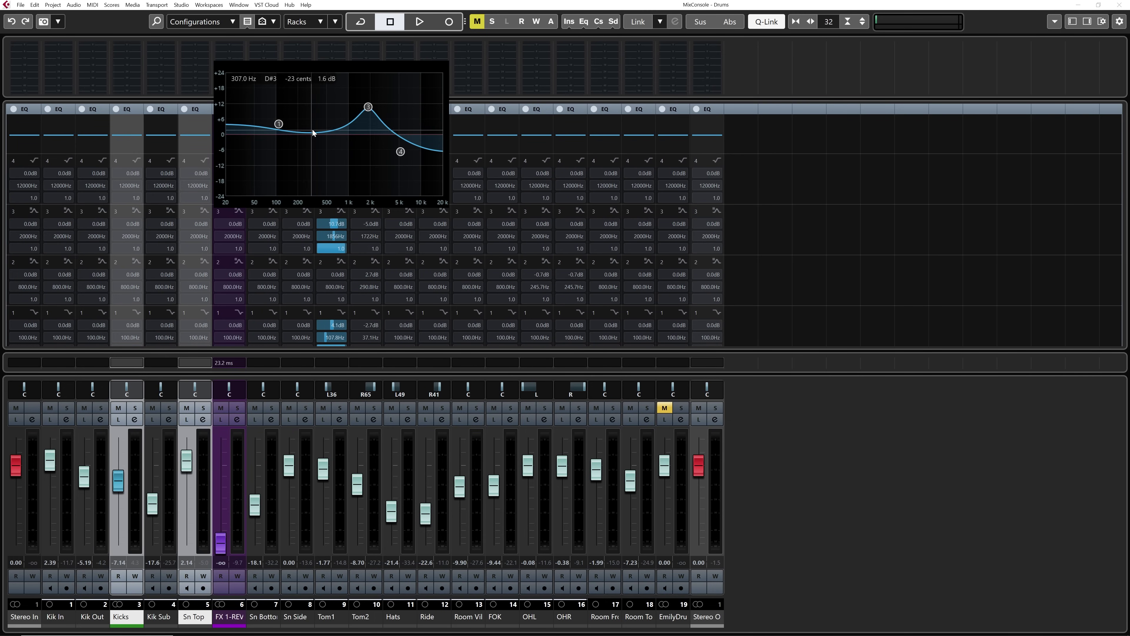
drag(307, 130, 319, 113)
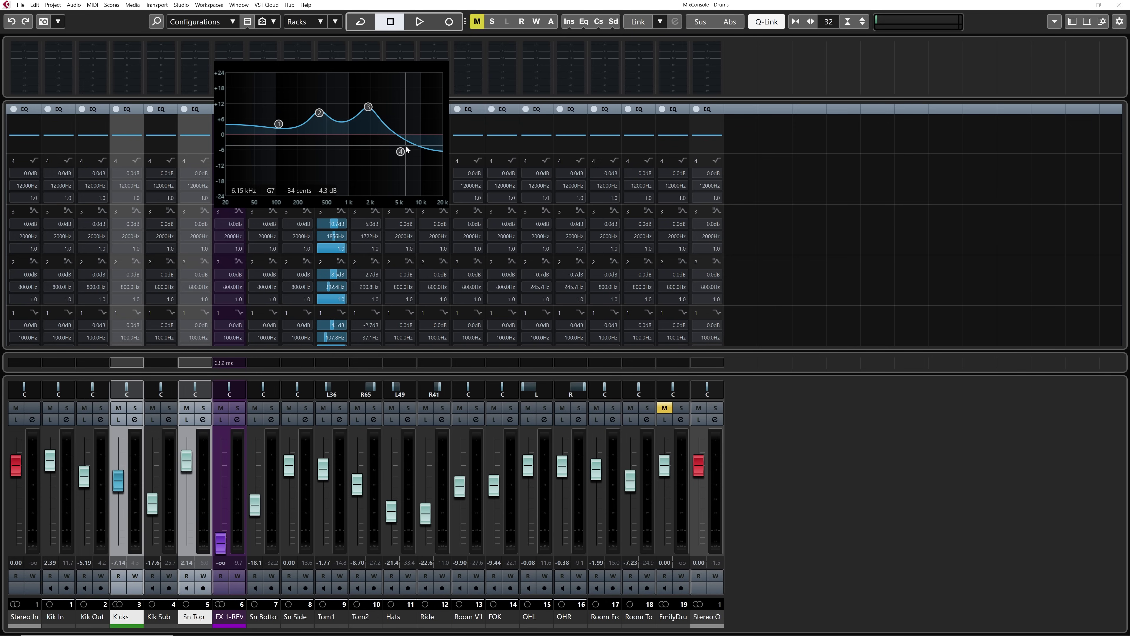
Switch off Tom1's EQ bands 1–3 and the high-cut band to flatten it
double_click(368, 107)
double_click(319, 112)
double_click(278, 123)
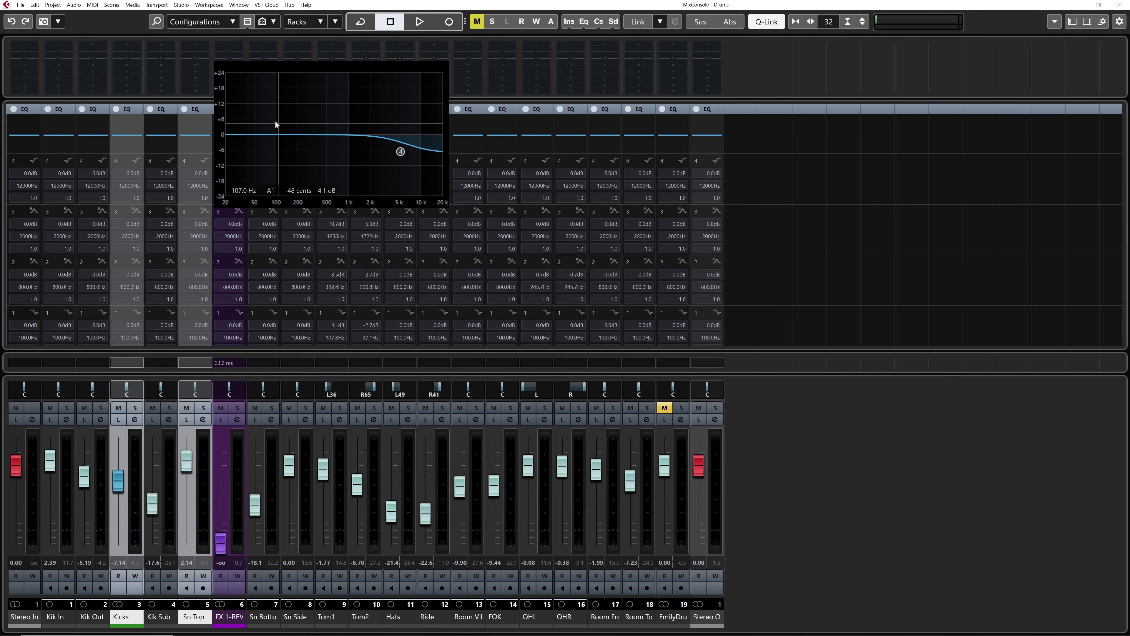
double_click(400, 151)
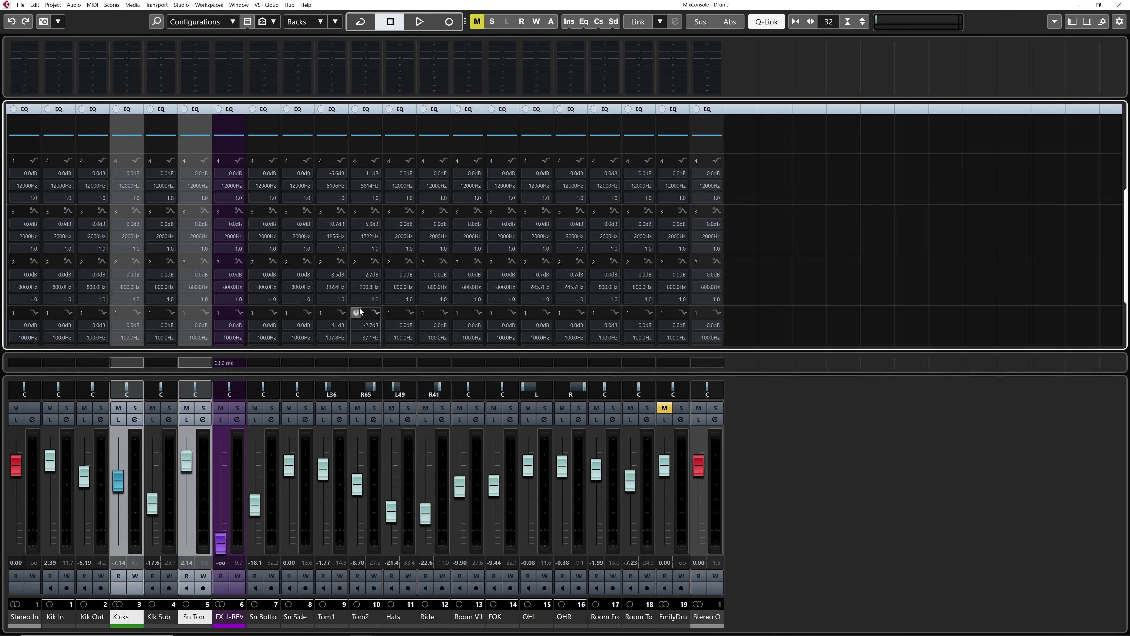
click(199, 619)
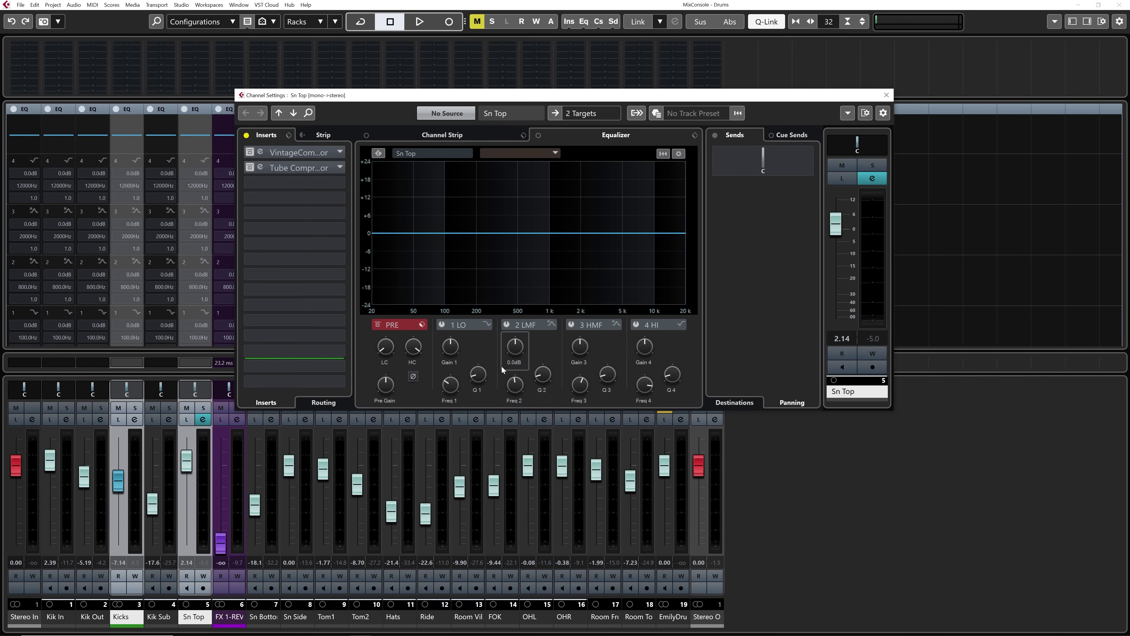
click(623, 136)
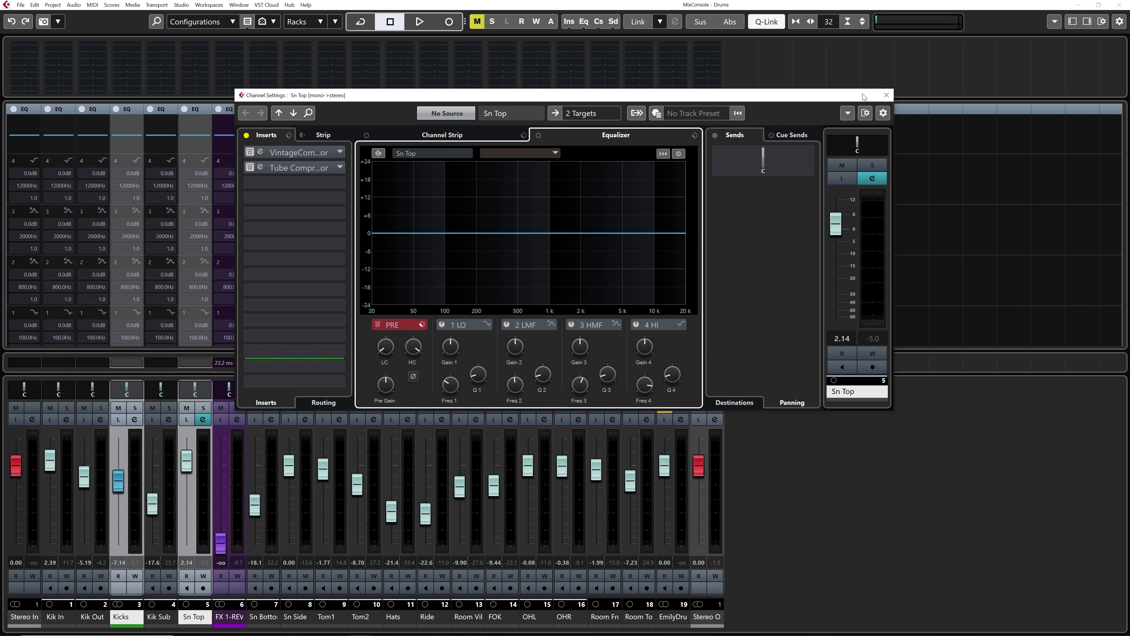
click(886, 95)
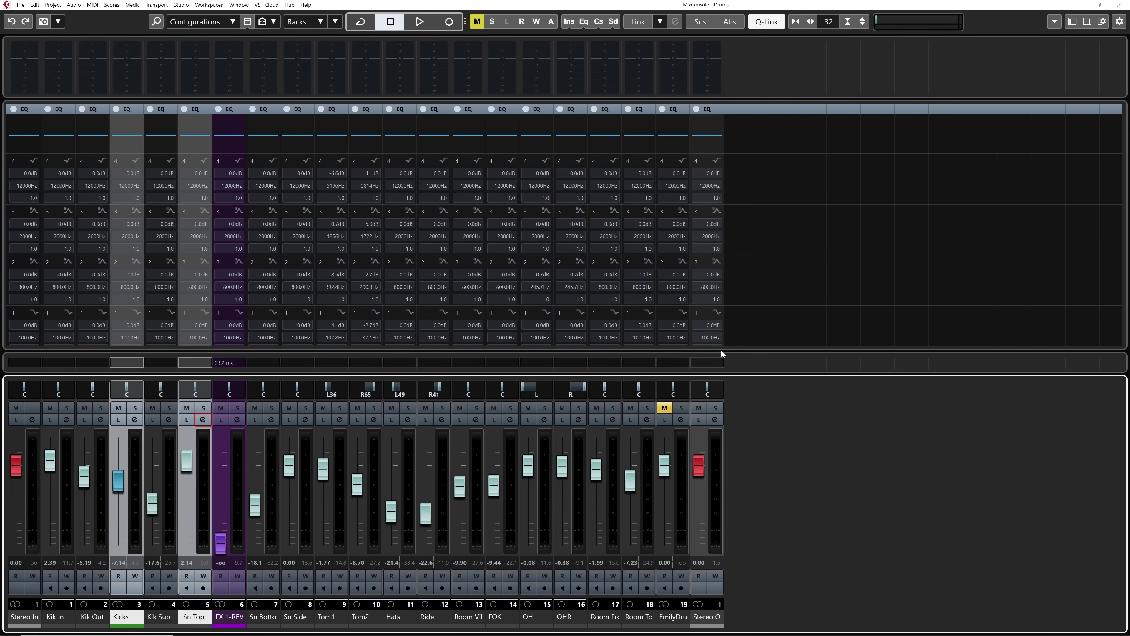
scroll(368, 266, up, 5)
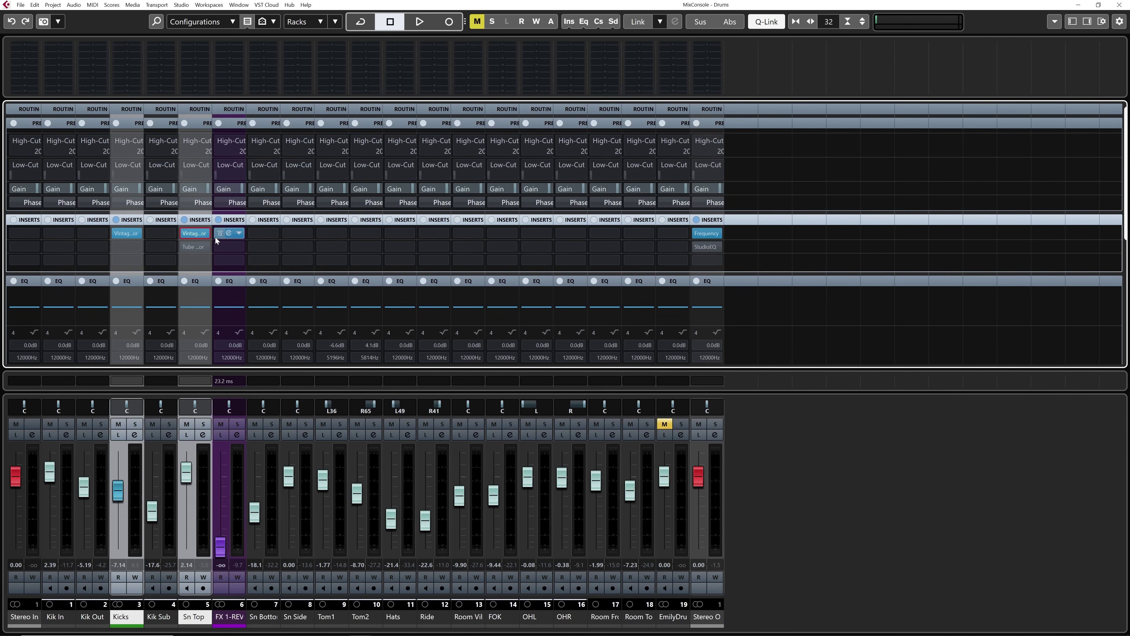
Open the Vintage Compressor editor from Sn Top's insert slot 1
click(195, 233)
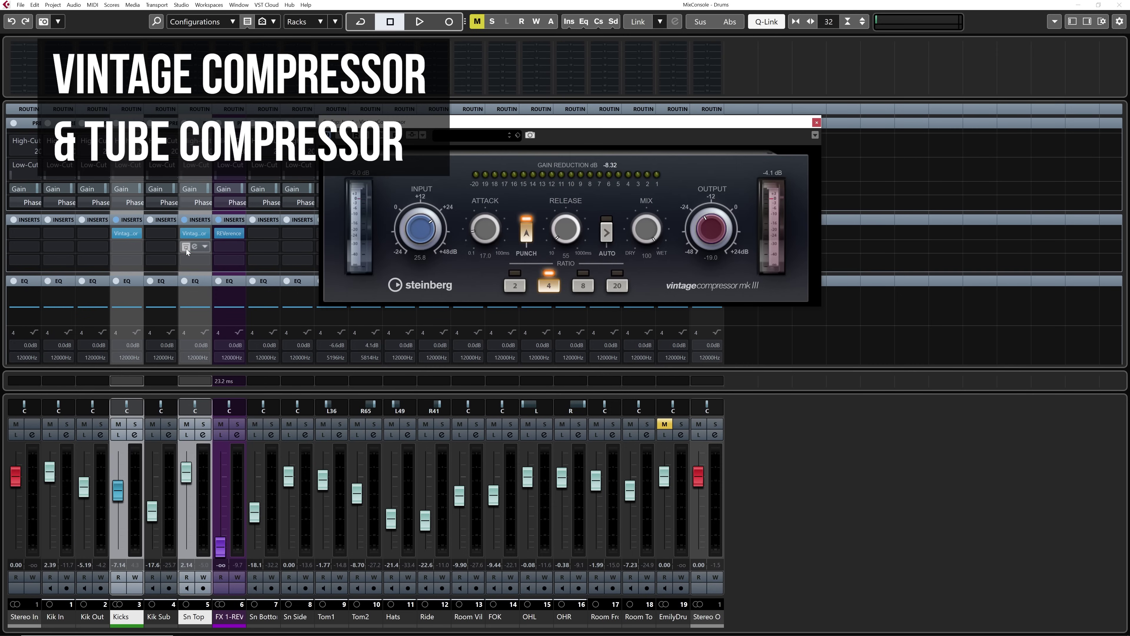
click(195, 246)
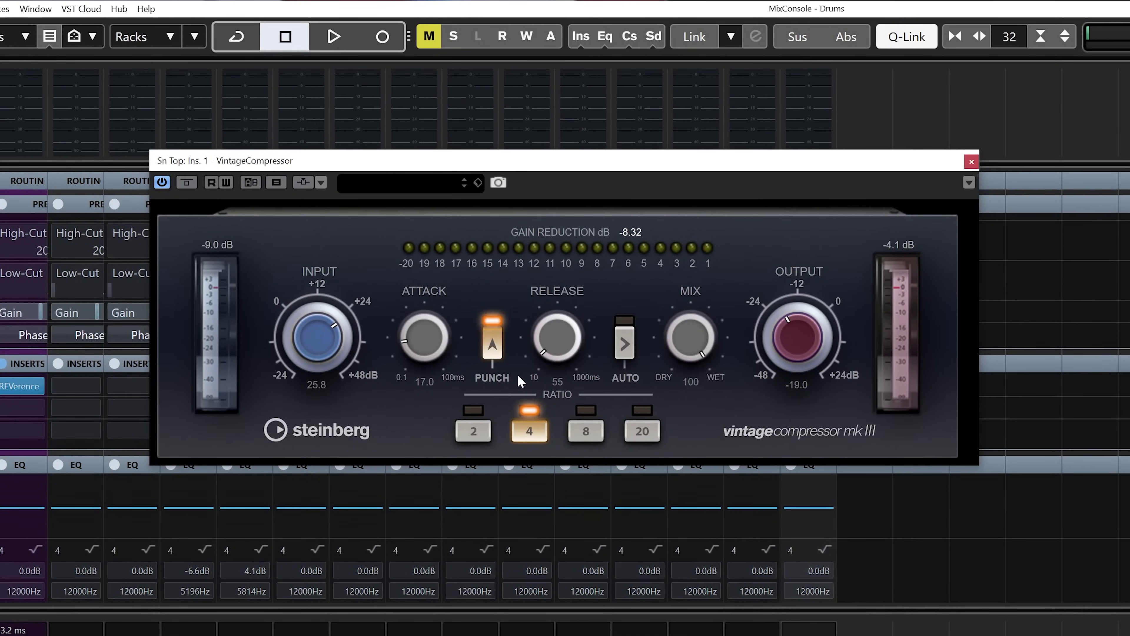
Toggle the Sn Top compressor's Punch attack mode, leaving it switched off
click(496, 355)
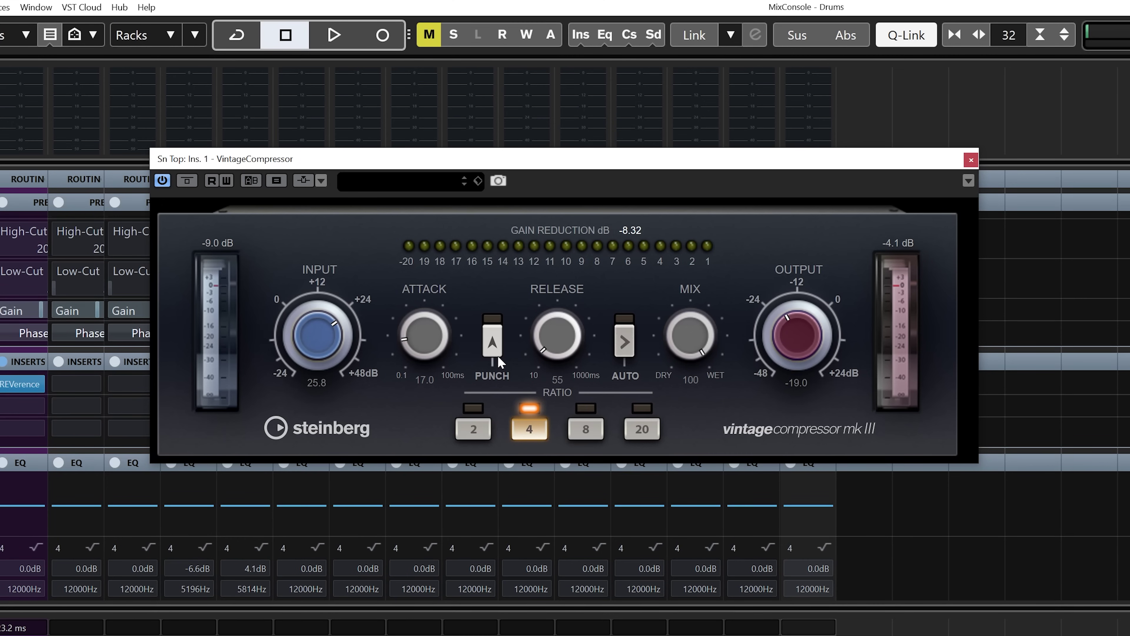
click(497, 353)
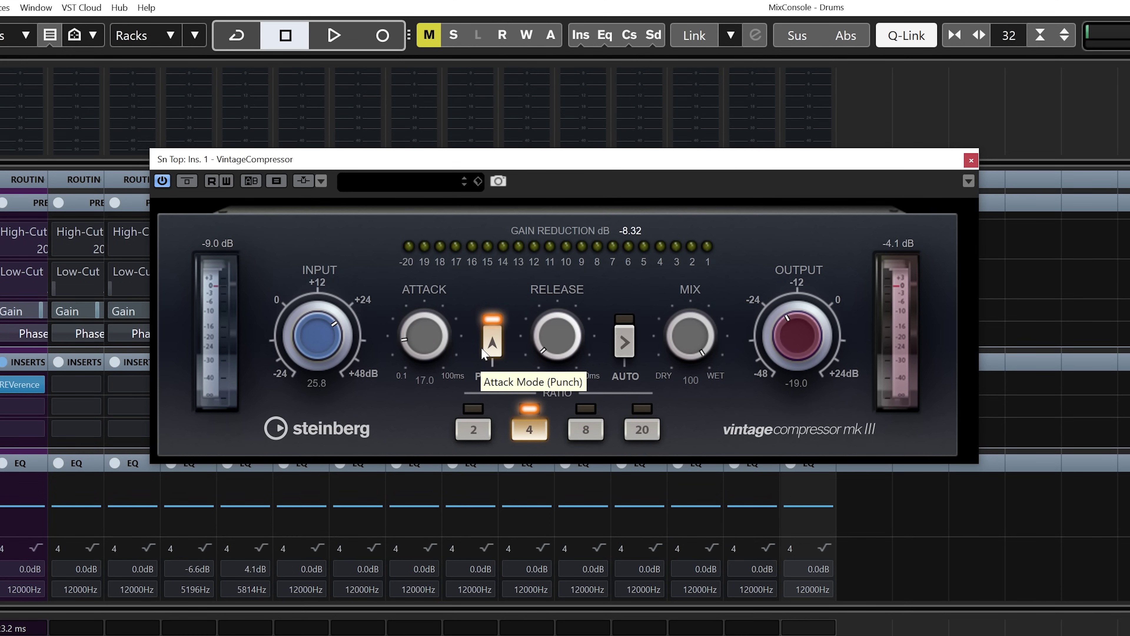
click(501, 335)
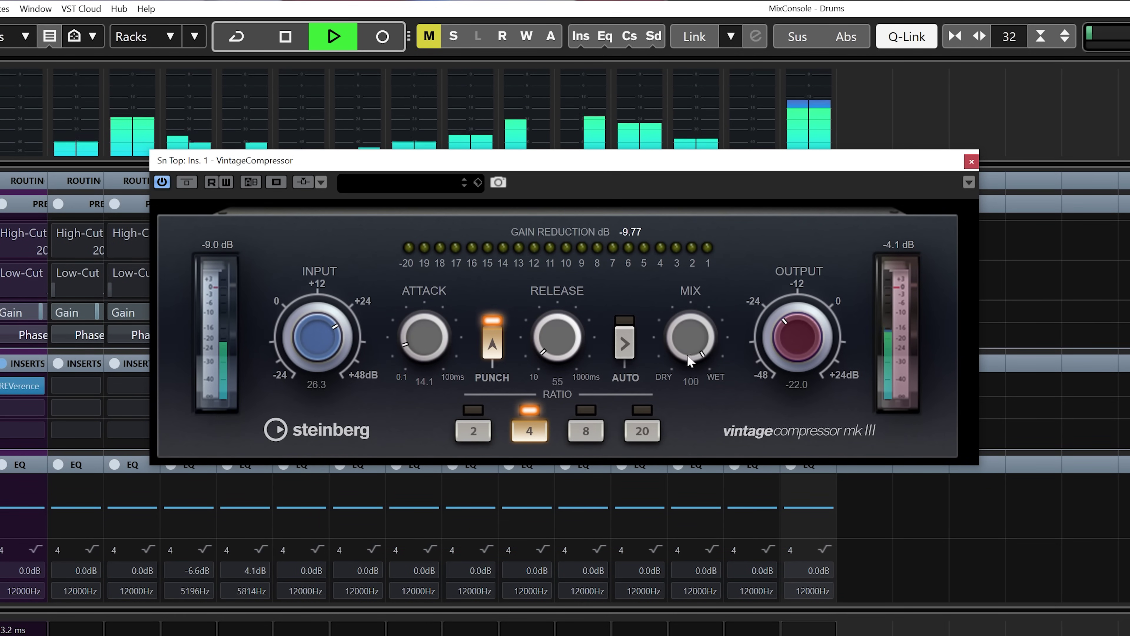
A/B the compressor with Bypass while lowering output to -25.0 and rebalancing input
click(186, 185)
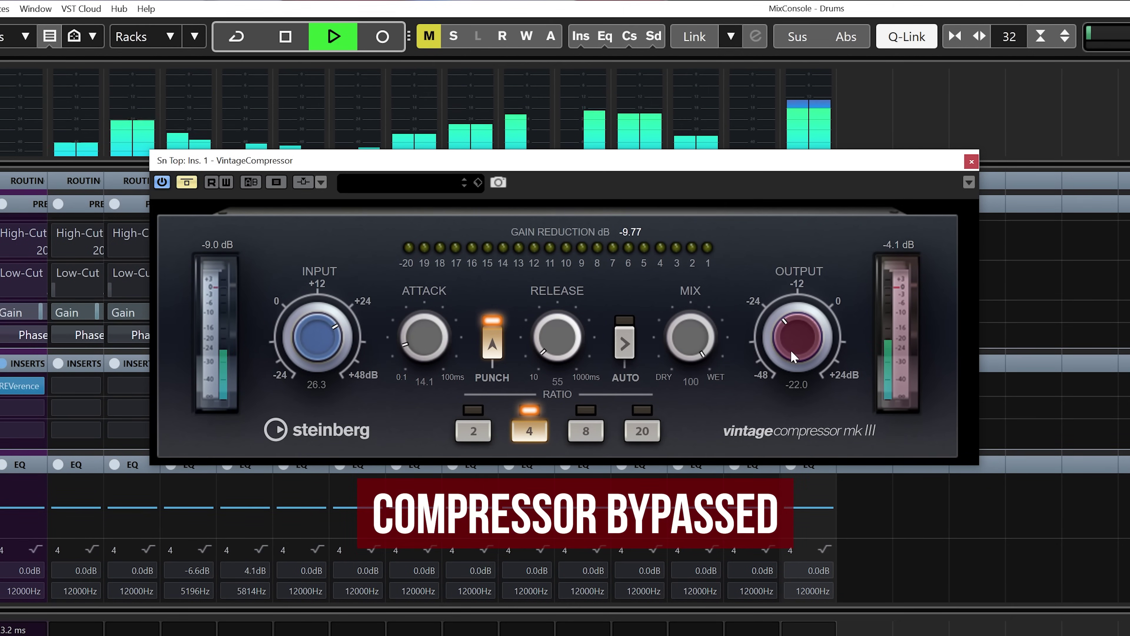
drag(796, 357, 796, 361)
click(186, 181)
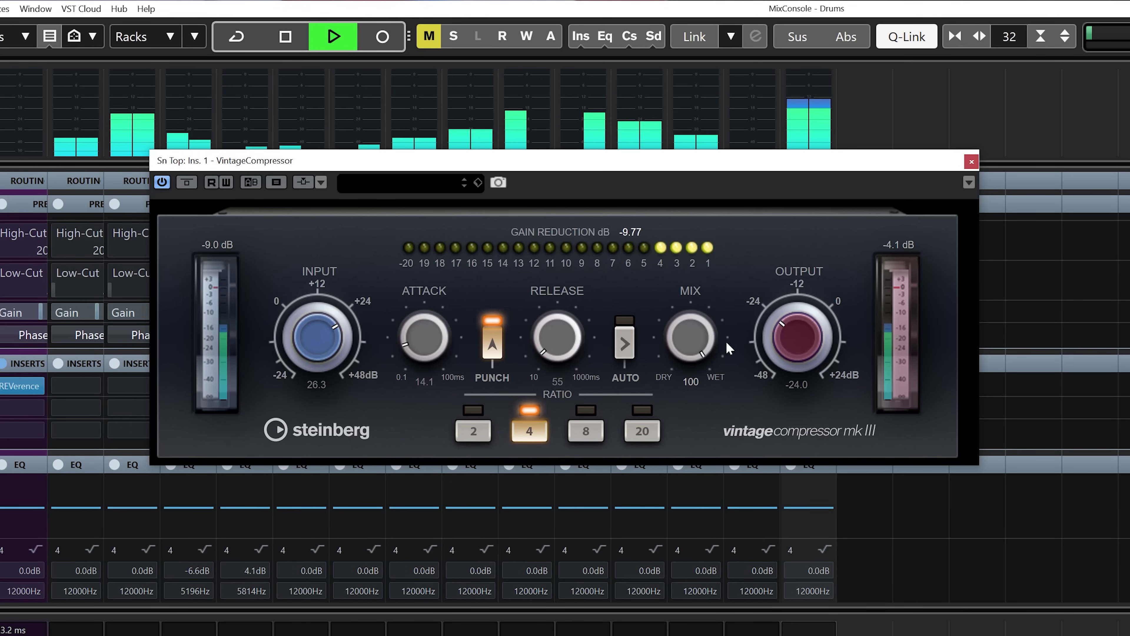
drag(793, 334, 803, 347)
click(188, 183)
drag(330, 325, 329, 328)
click(183, 183)
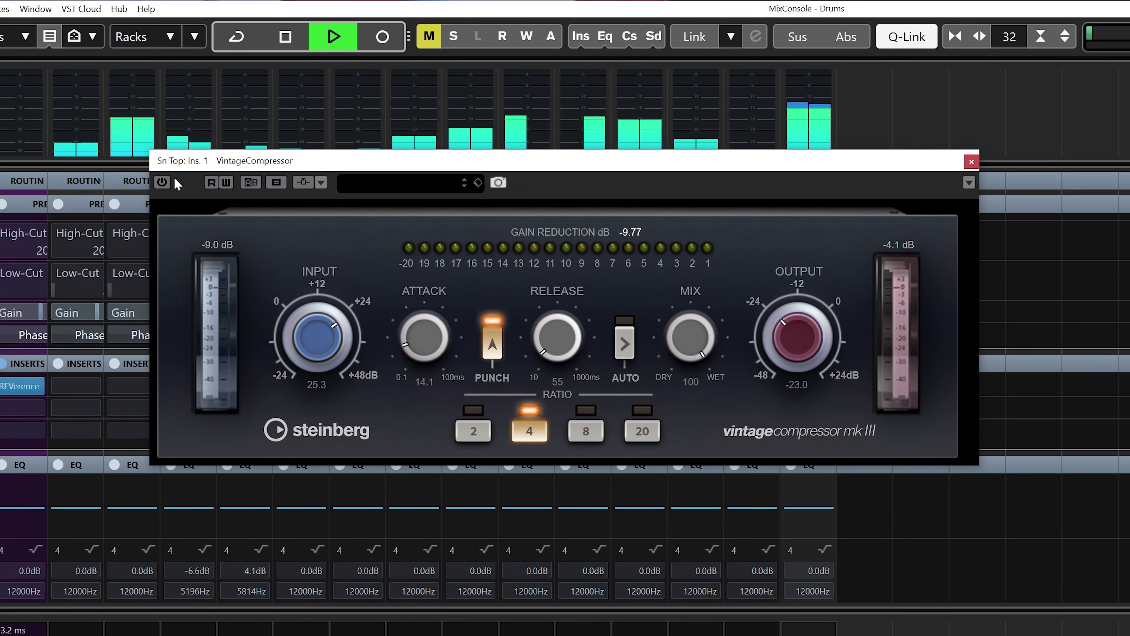
click(164, 183)
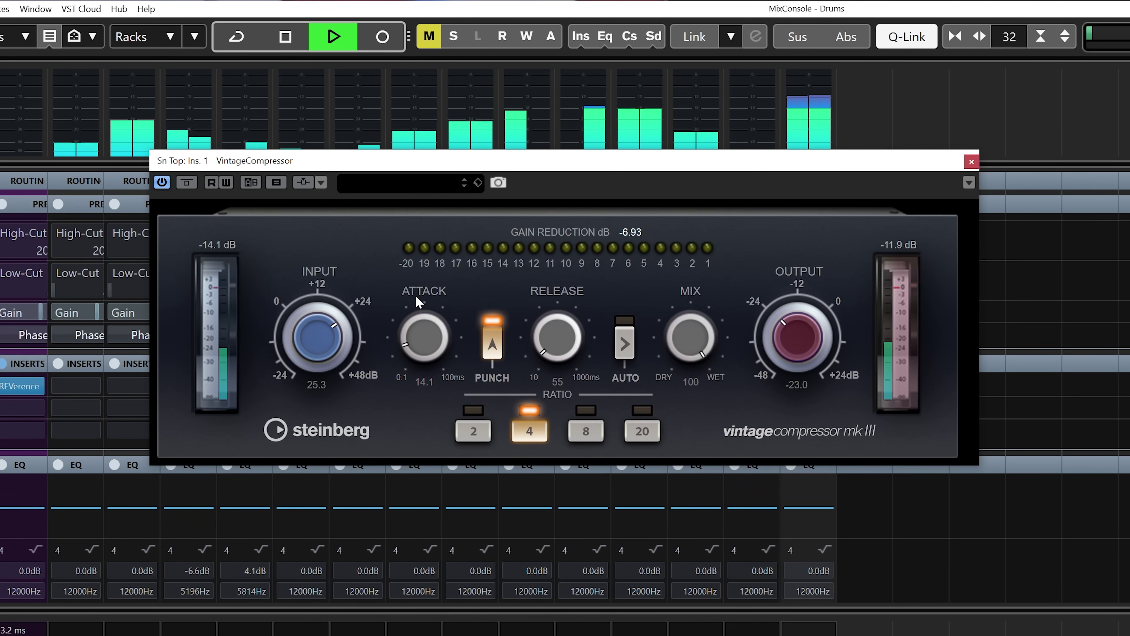
key(space)
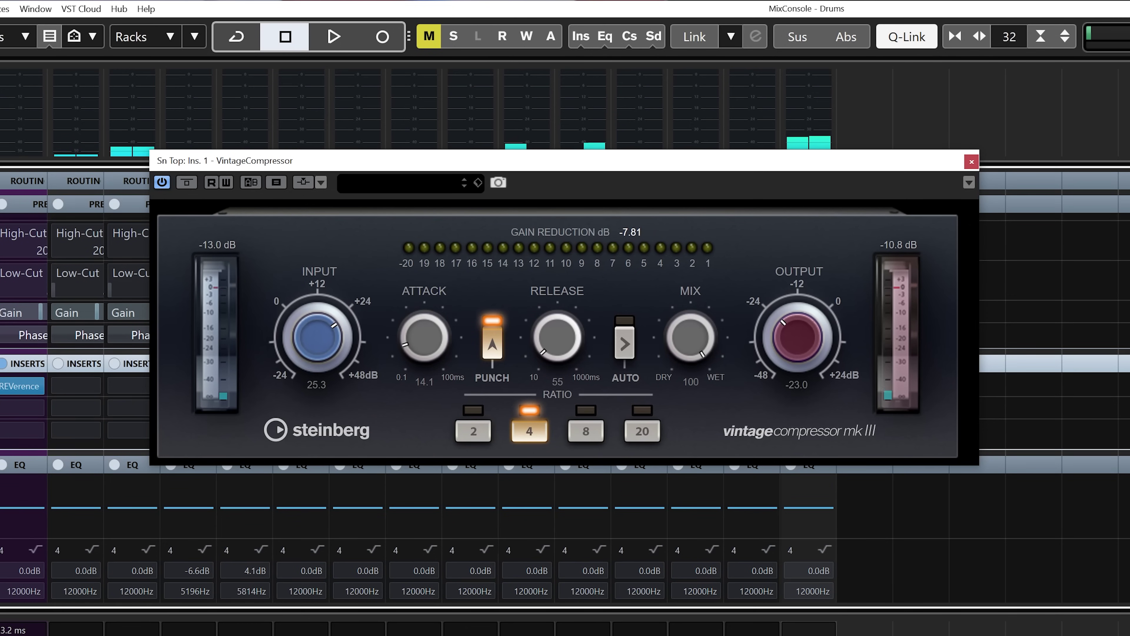
key(space)
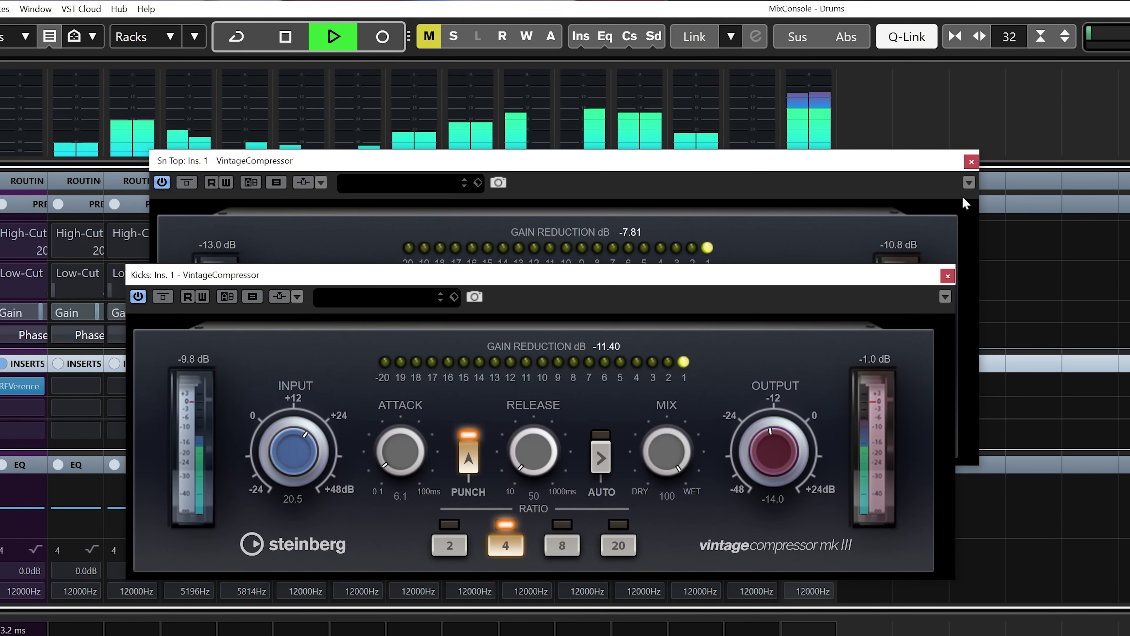
Close the Sn Top compressor editor, stop playback, and re-engage the Kicks compressor
click(972, 162)
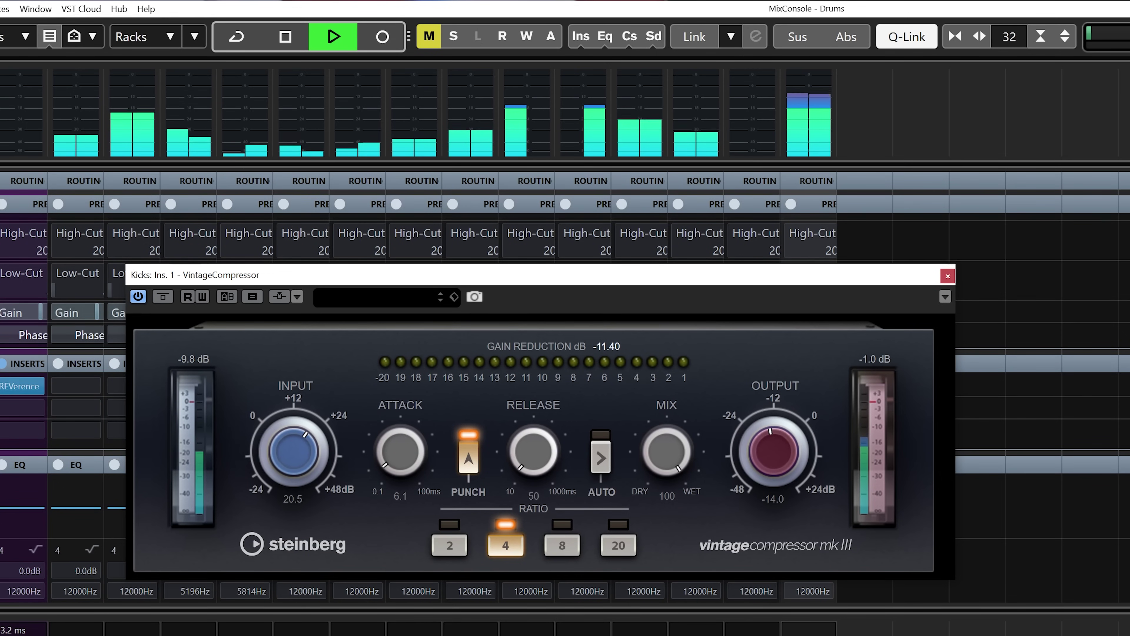
key(space)
key(space)
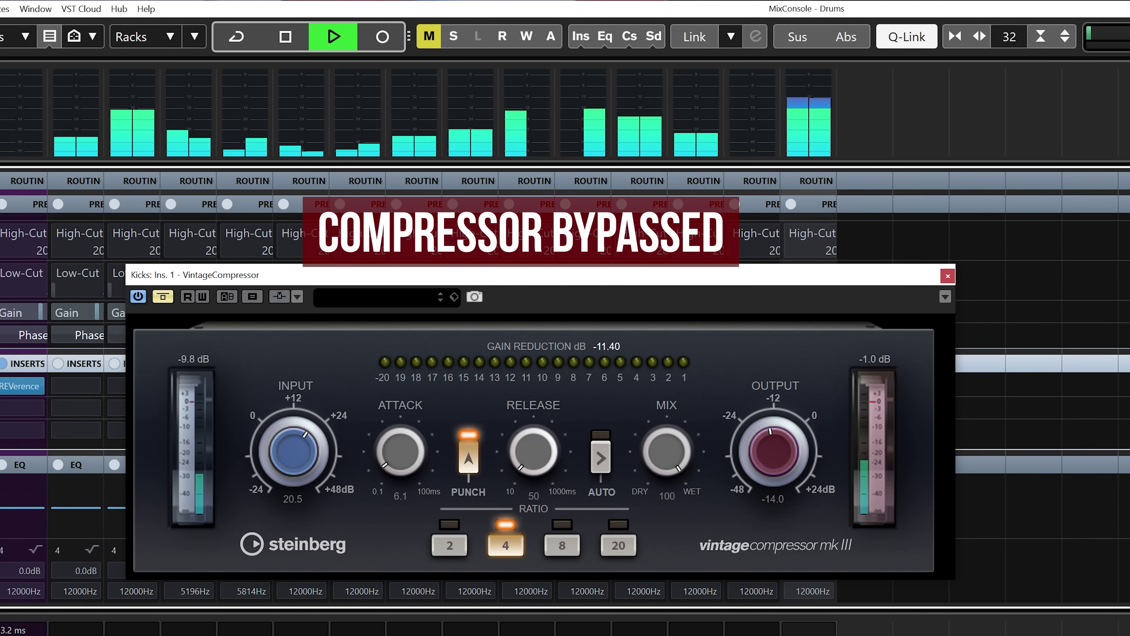
click(162, 296)
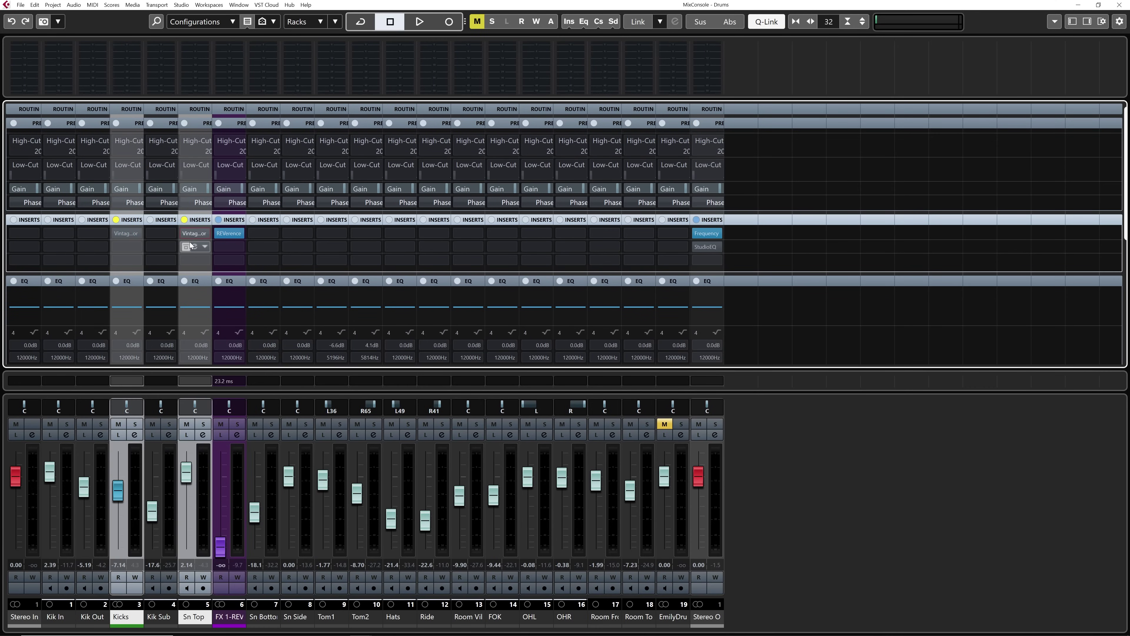
Reactivate the Vintage Compressor inserts on Kicks and Sn Top, then close the editor
click(189, 233)
click(184, 220)
click(805, 96)
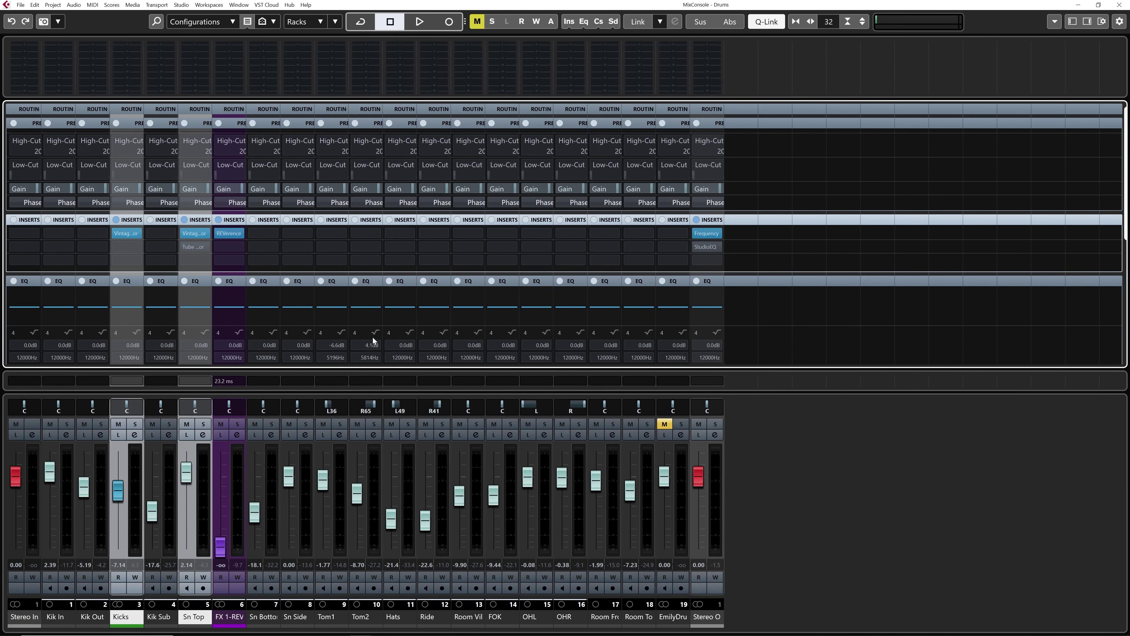
Open Sn Top's Tube Compressor editor from insert slot 2 and reposition it
click(204, 616)
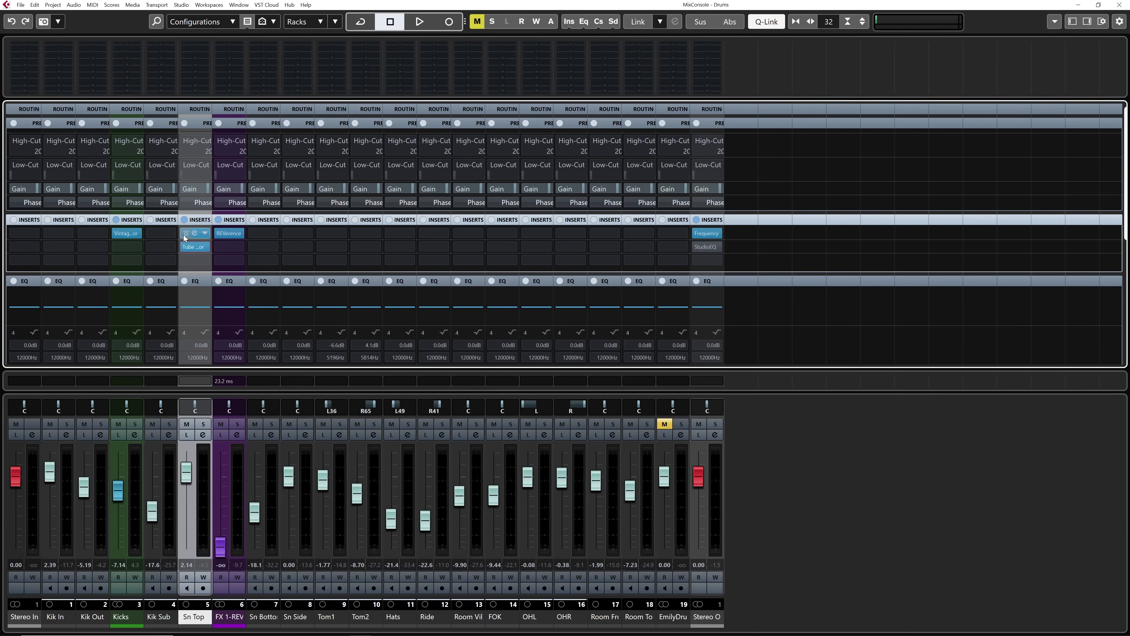
click(196, 246)
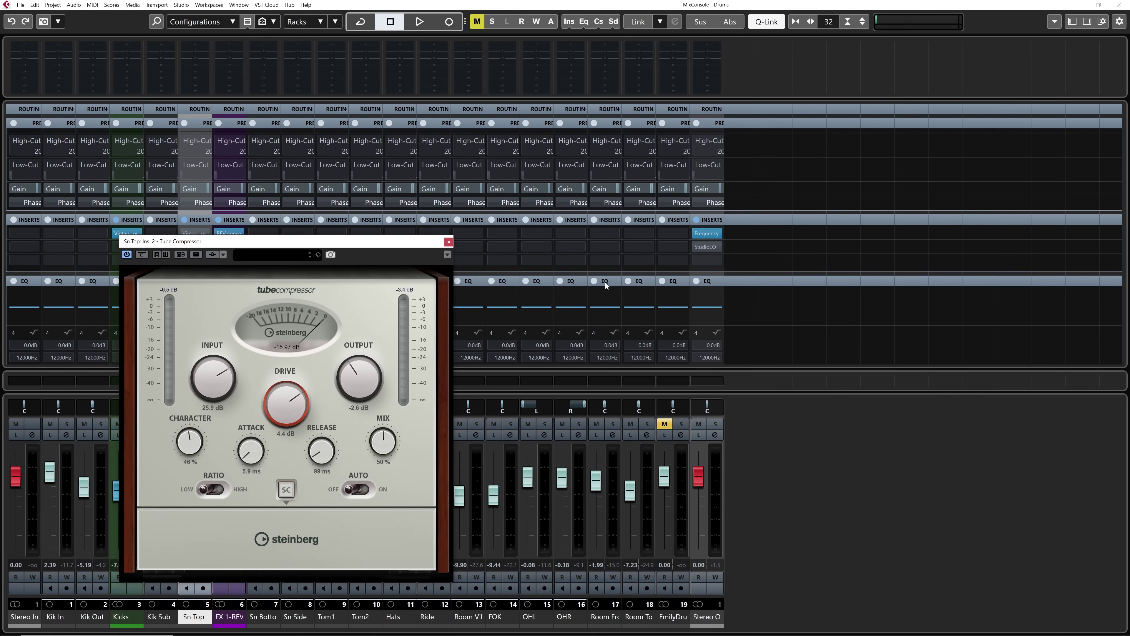
drag(368, 241, 646, 91)
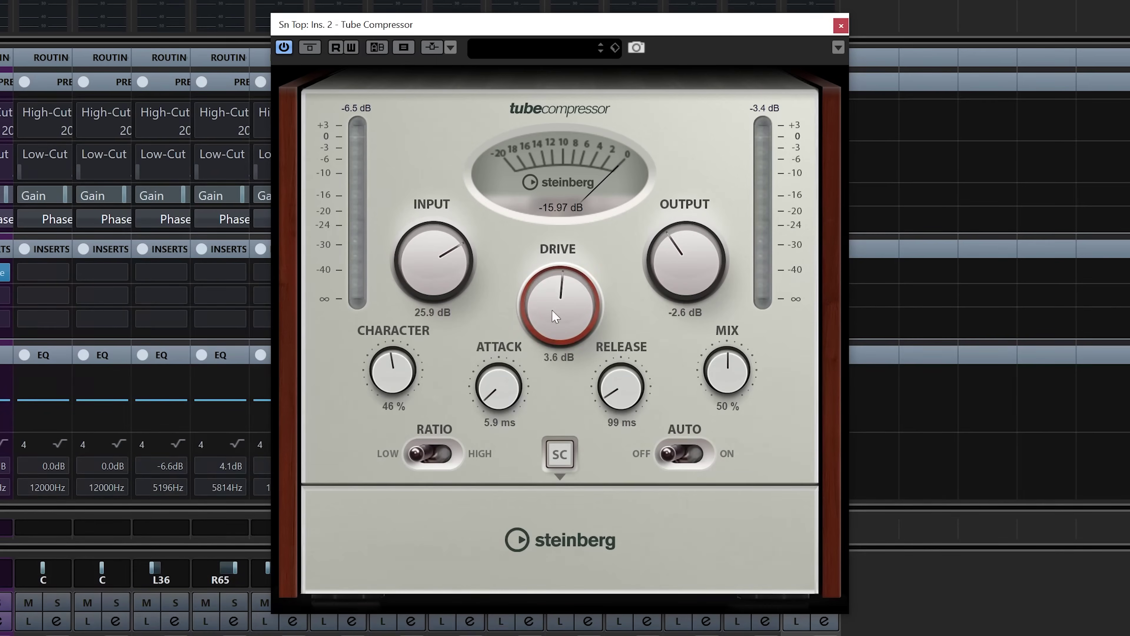
Sweep the Tube Compressor drive and mix, settling at about 45% mix and 1.0 dB drive
drag(552, 261, 543, 282)
drag(536, 338, 533, 315)
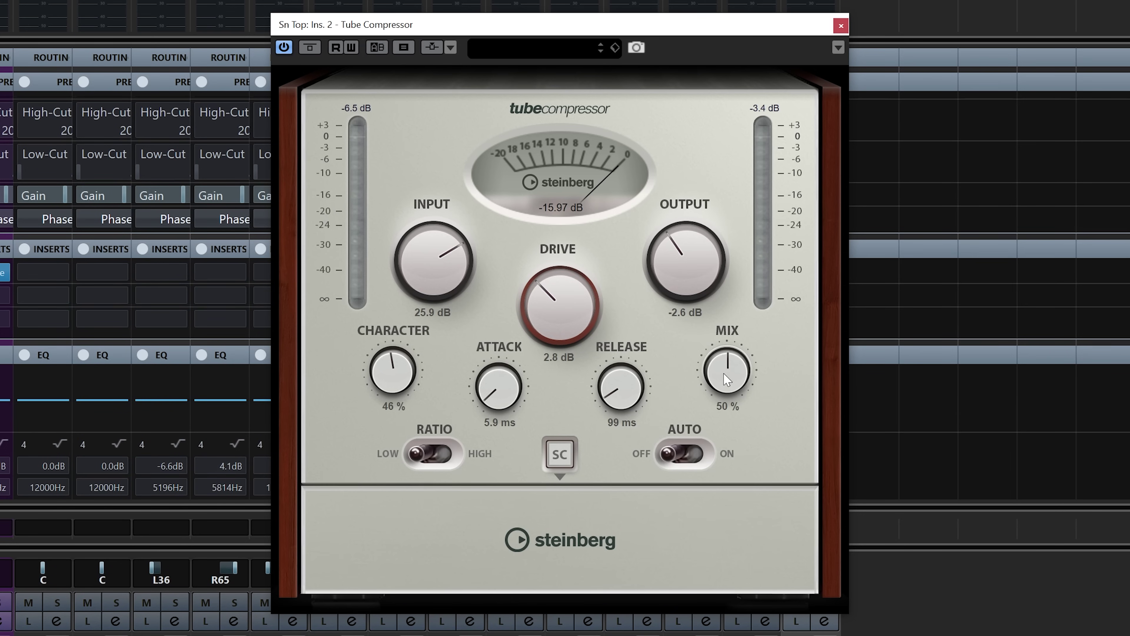
drag(727, 379, 695, 492)
drag(733, 356, 730, 383)
drag(531, 309, 531, 332)
Play back with the channel soloed and raise the drive to 2.2 dB
key(space)
key(s)
drag(559, 294, 581, 200)
key(s)
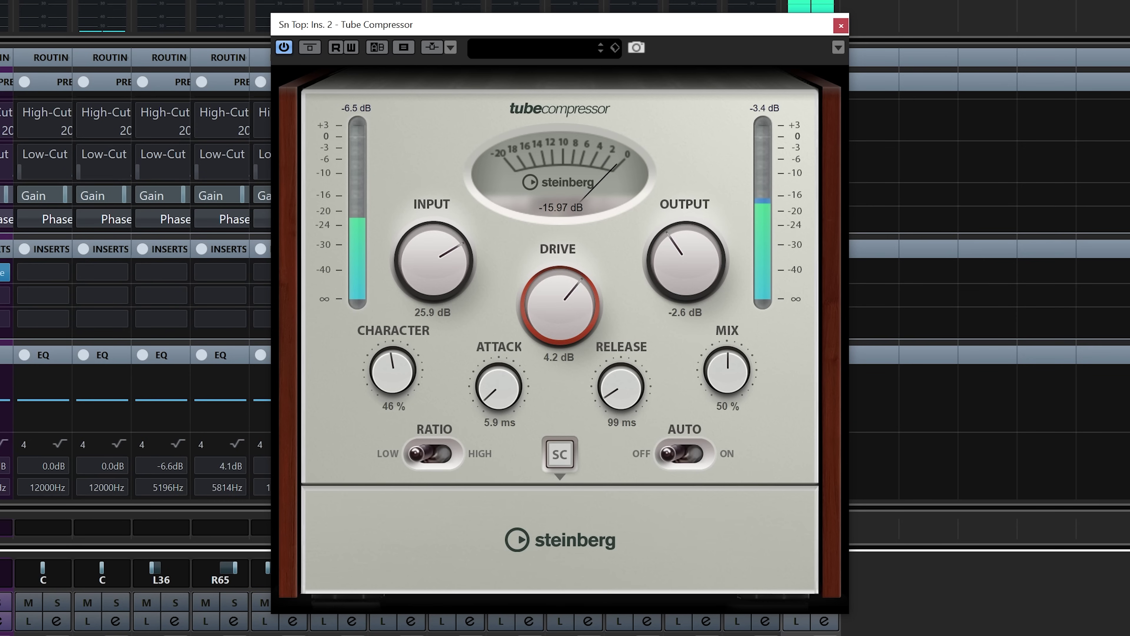
Compare with Bypass, then set output near -3.0 dB, drive 3.8 dB and character 31%
click(310, 47)
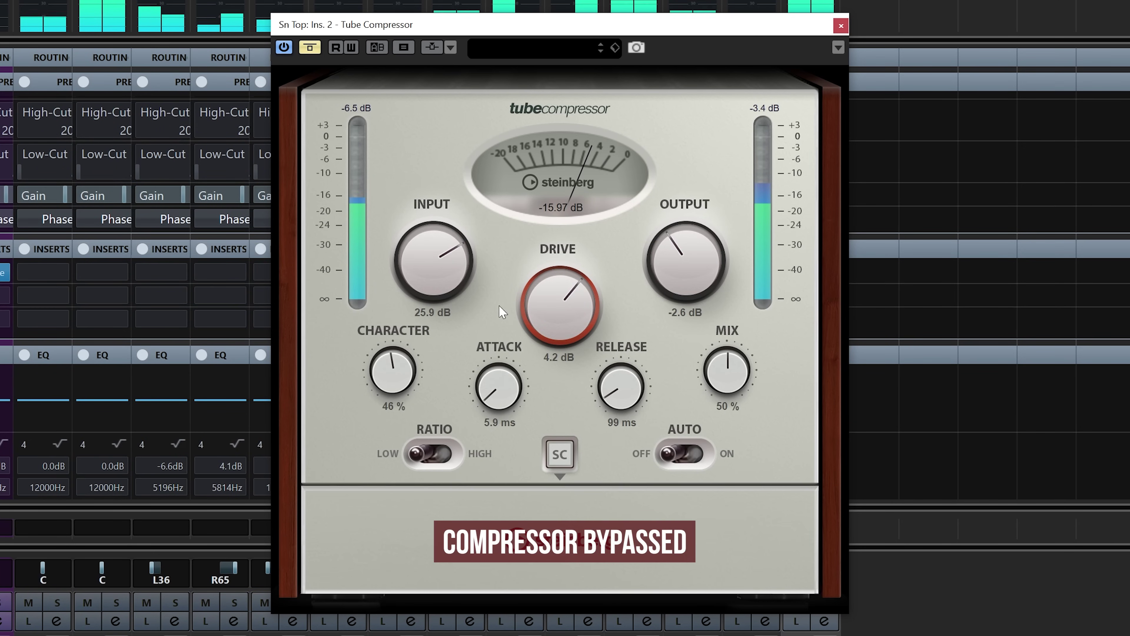
drag(686, 255, 697, 262)
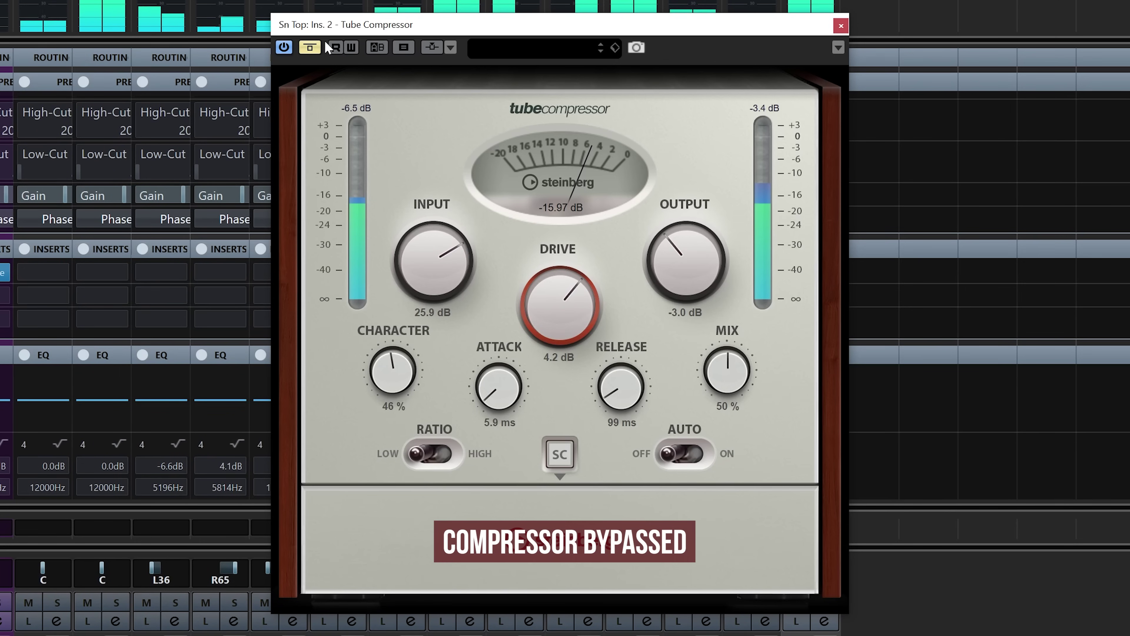
click(309, 47)
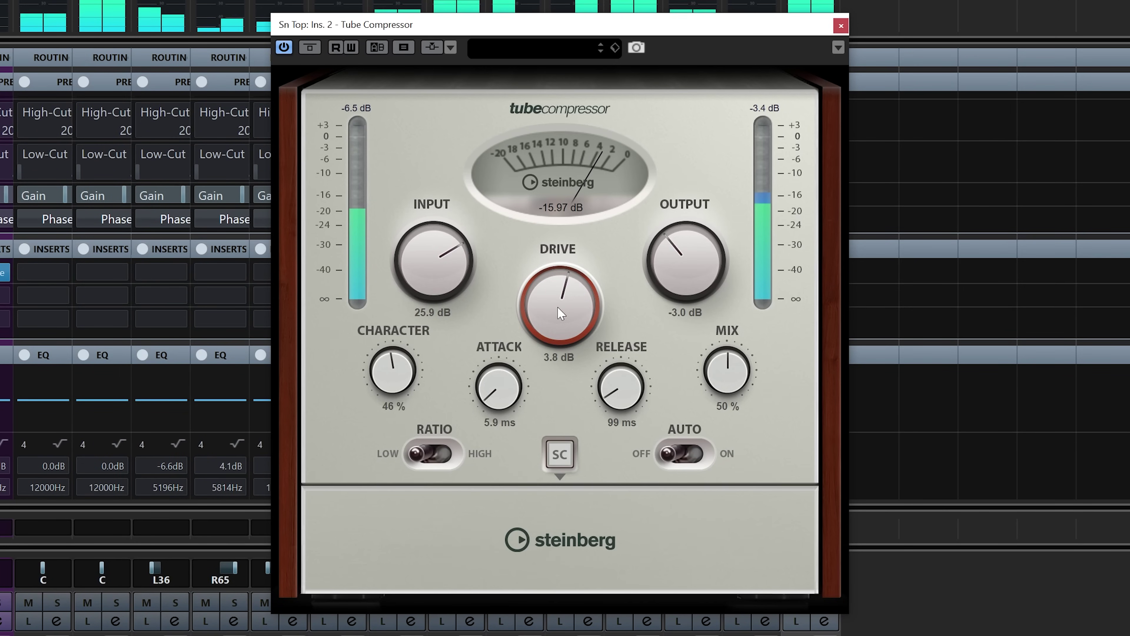
drag(576, 311, 574, 319)
drag(388, 374, 368, 406)
drag(680, 258, 676, 253)
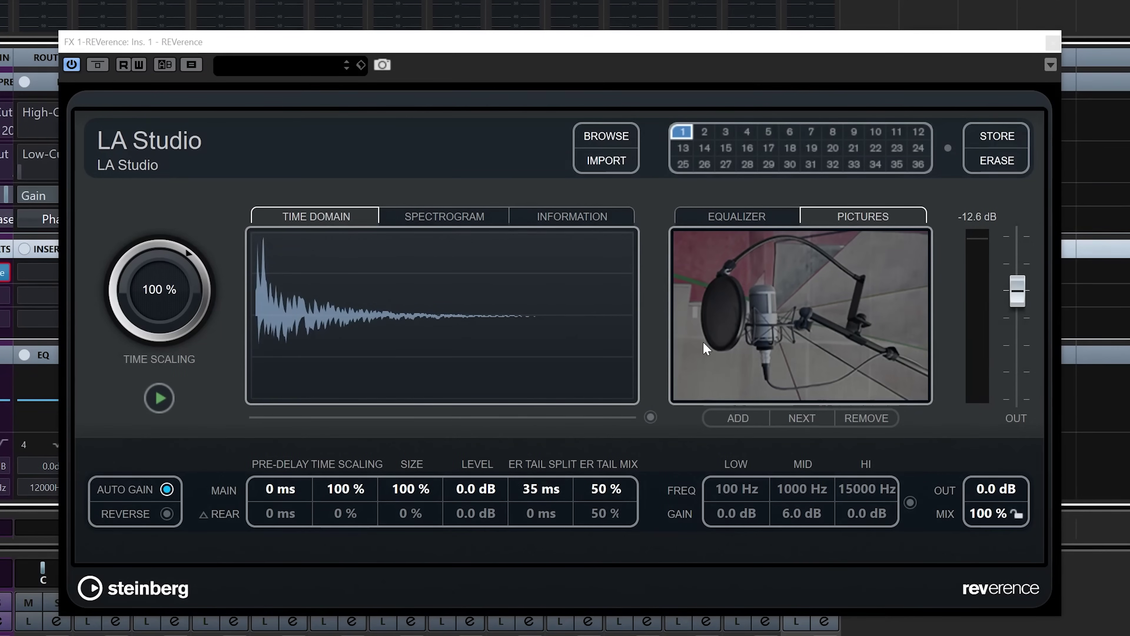
Look through REVerence's reverb preset browser, then close it
click(597, 141)
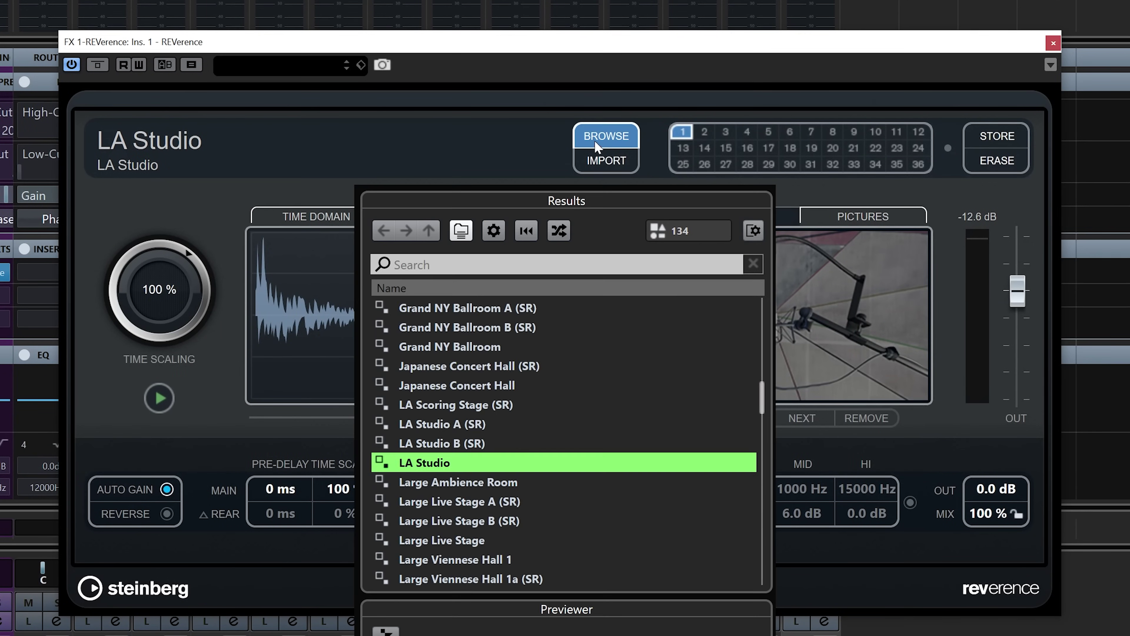
scroll(728, 367, up, 7)
drag(762, 355, 763, 397)
click(466, 157)
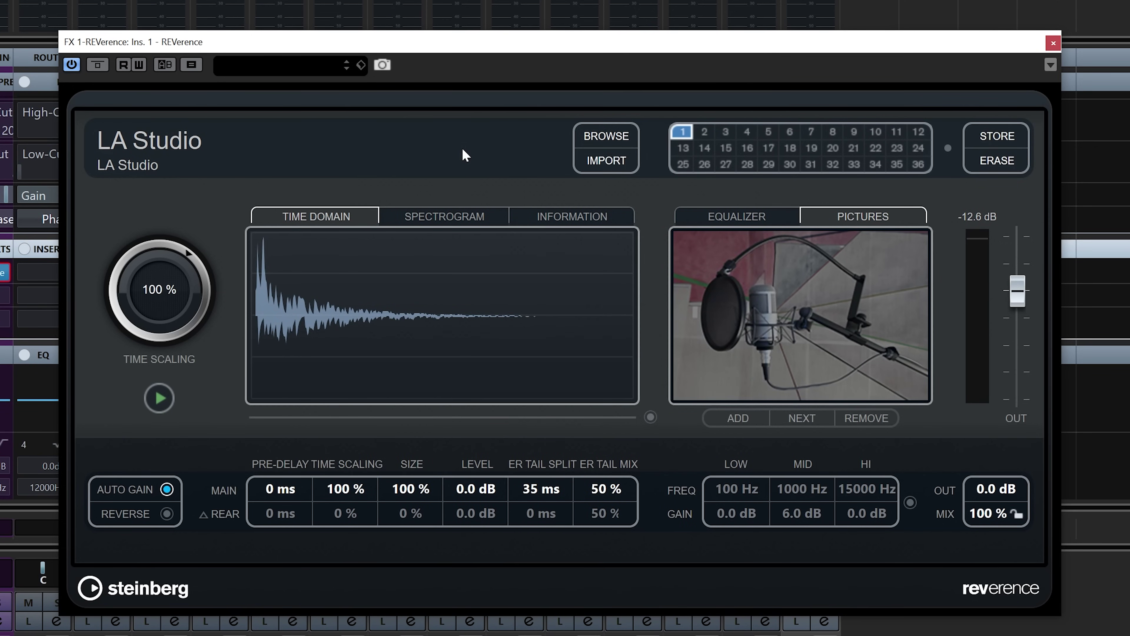
View the importable impulse response files, then dismiss the preset list without changing presets
click(606, 160)
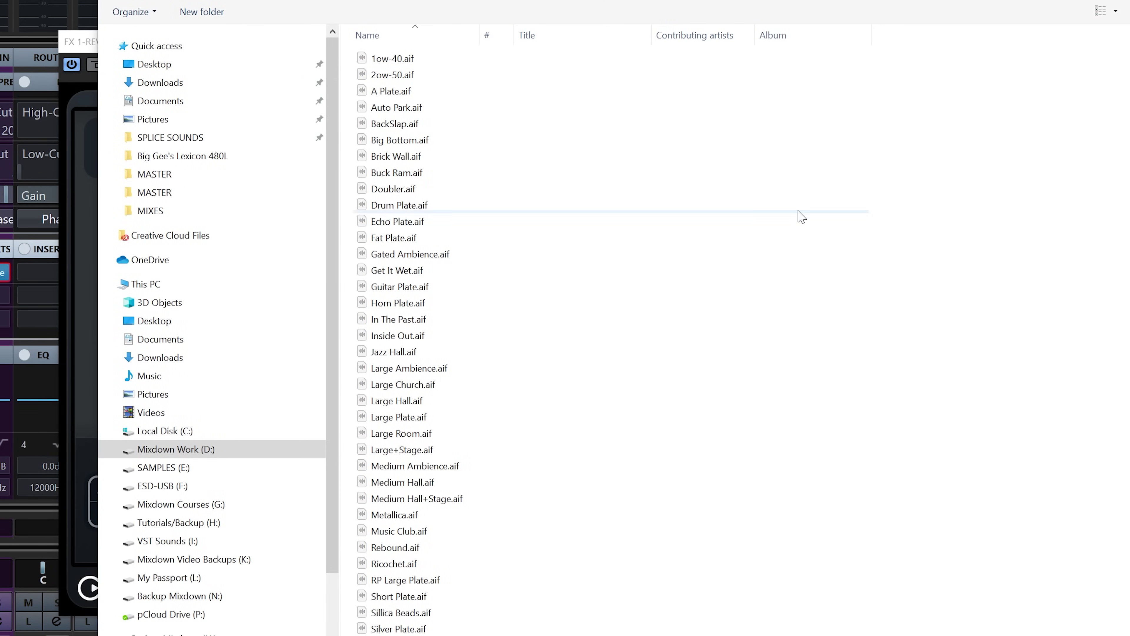
scroll(580, 343, down, 4)
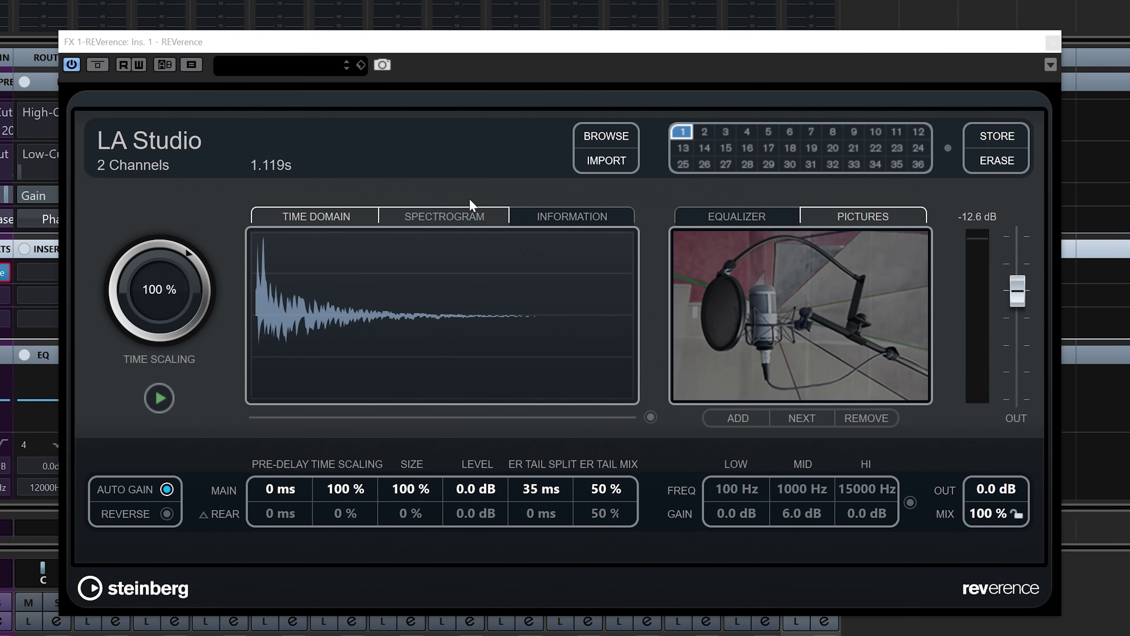
click(607, 139)
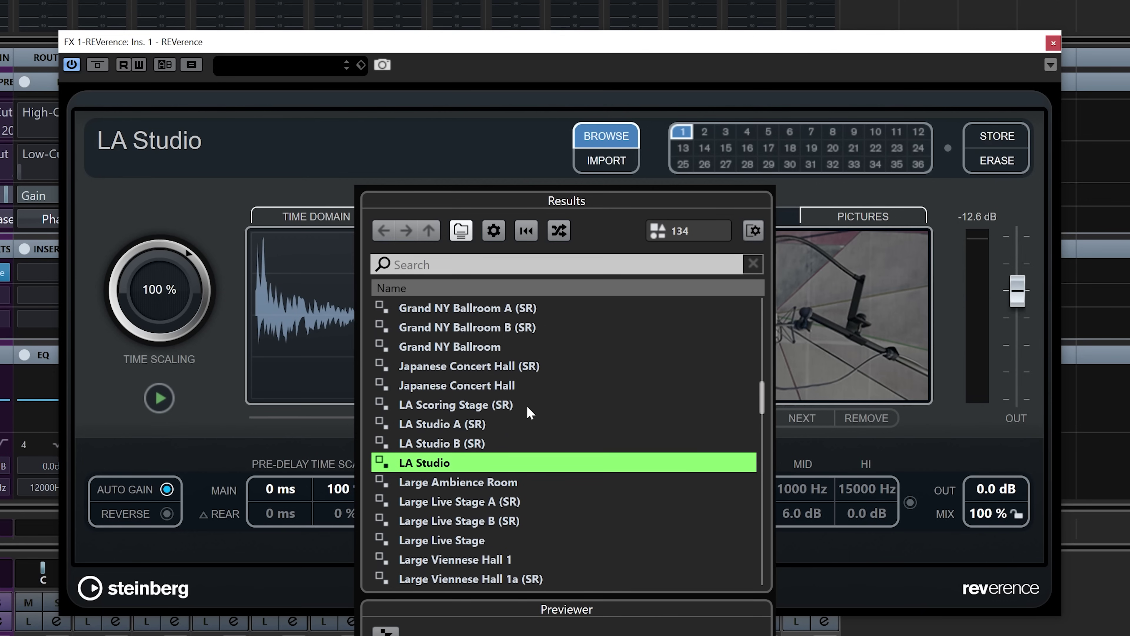
click(114, 197)
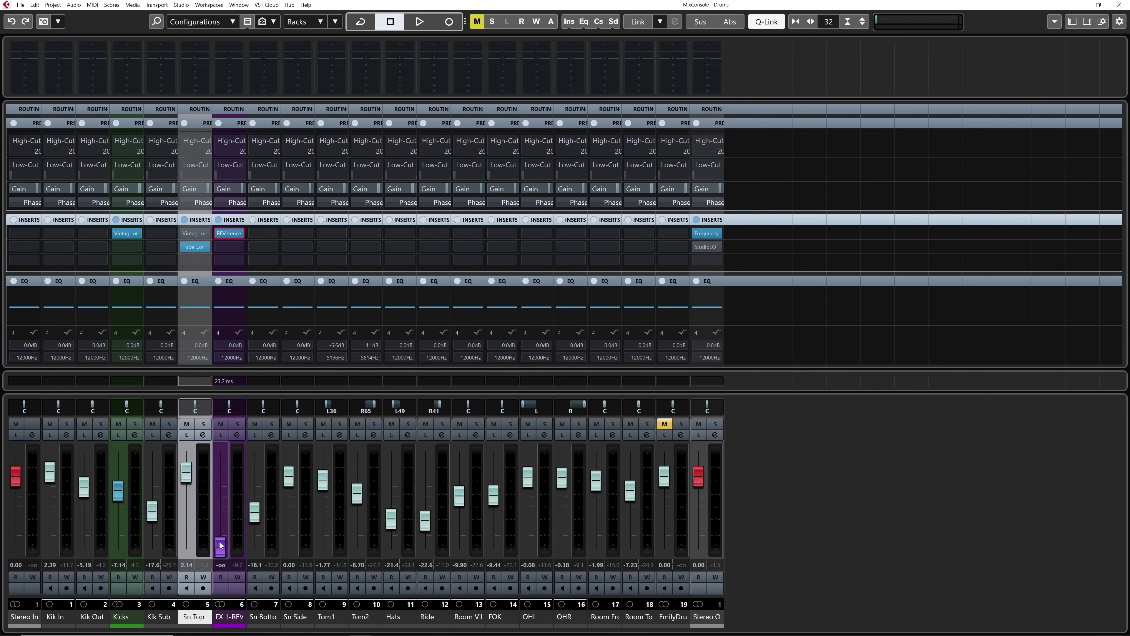
During playback, raise the FX 1-REV reverb return fader to about -4.3 dB
key(space)
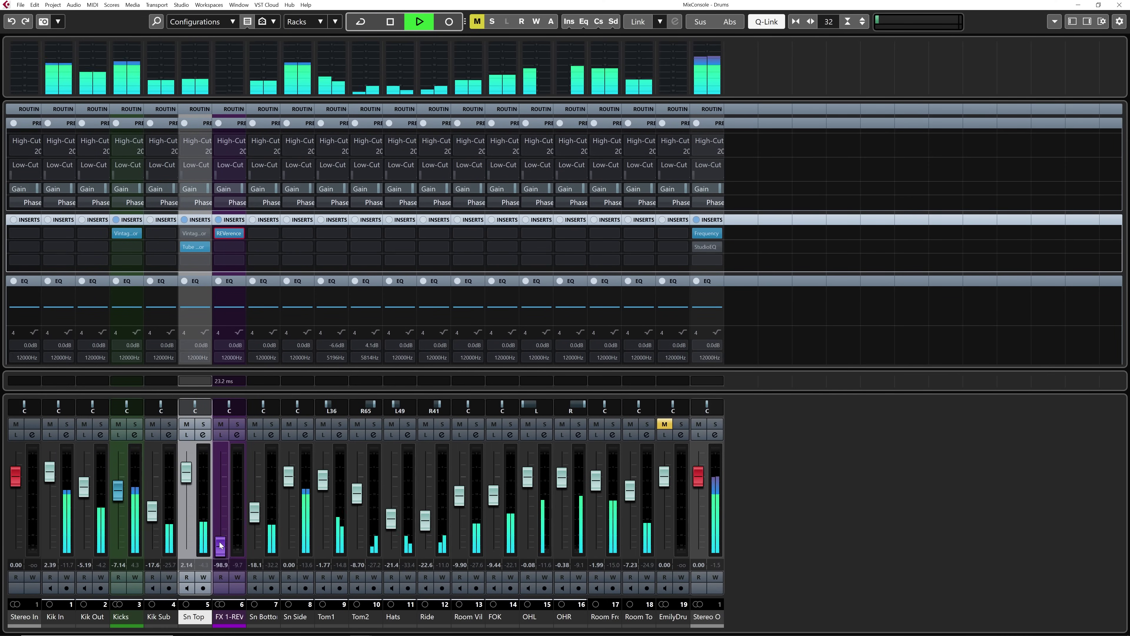
scroll(220, 545, up, 3)
scroll(221, 545, up, 10)
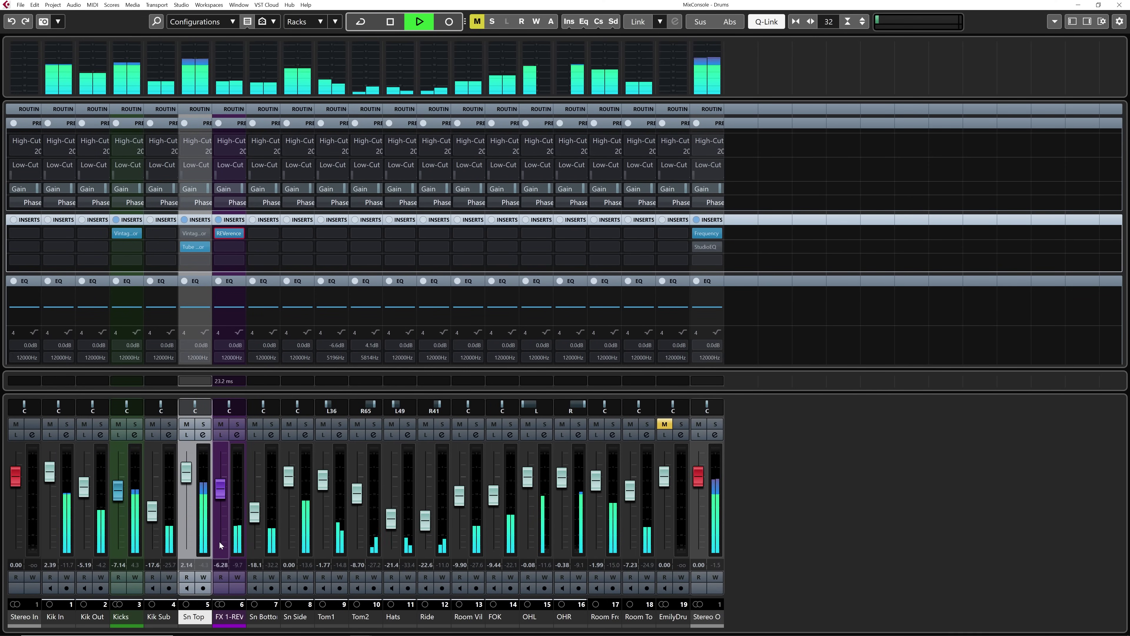
scroll(219, 540, up, 1)
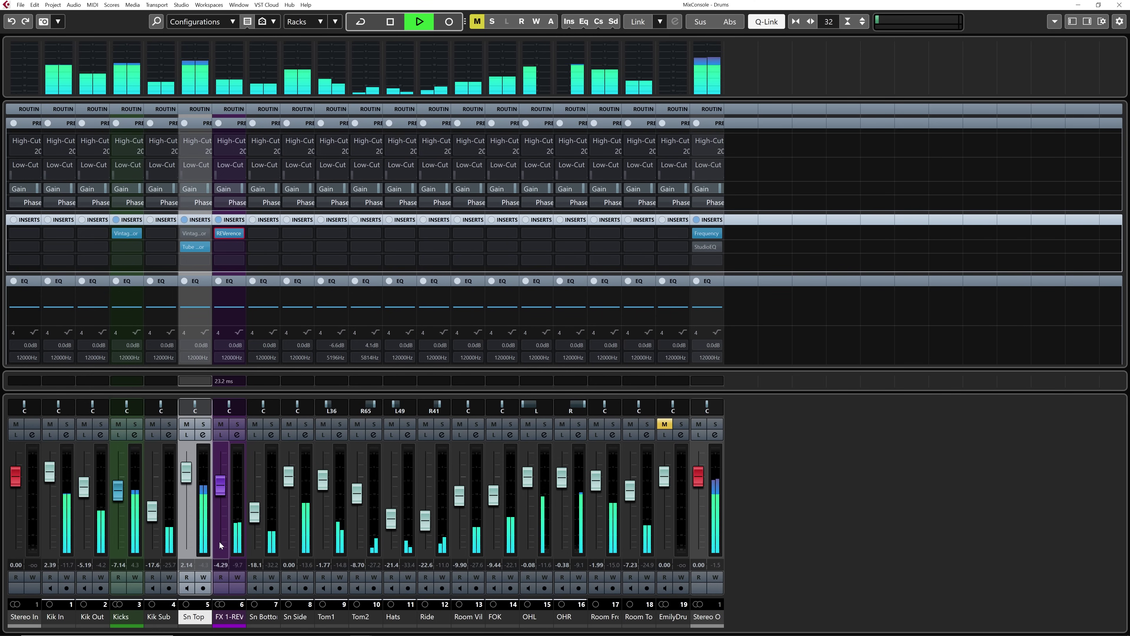
Mute and unmute the reverb return to compare, then reopen the REVerence editor
key(m)
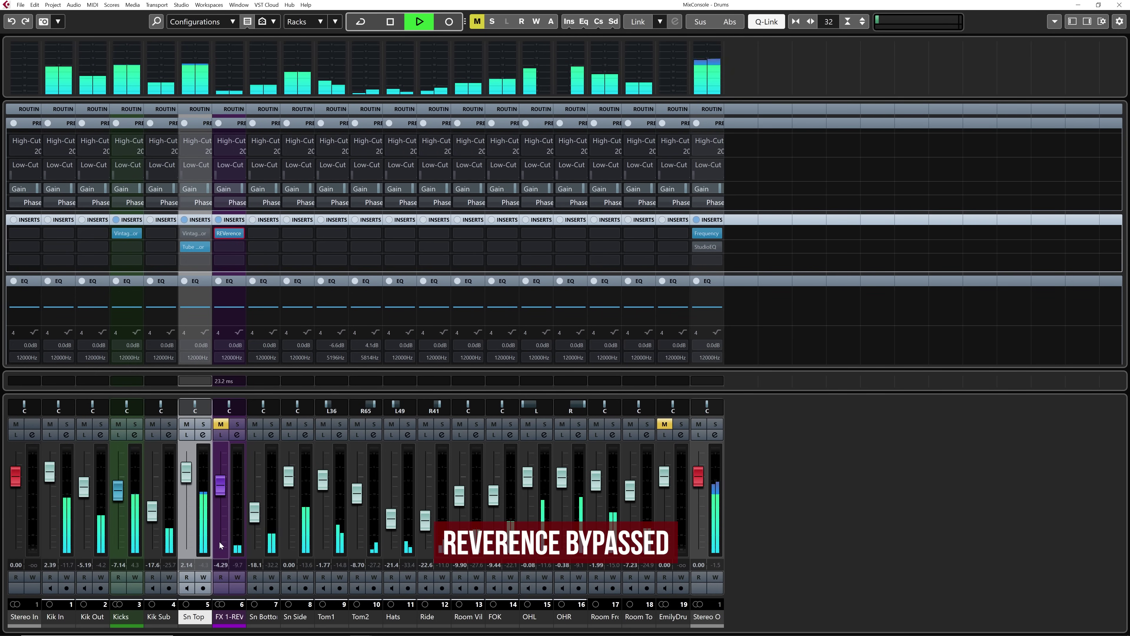
key(m)
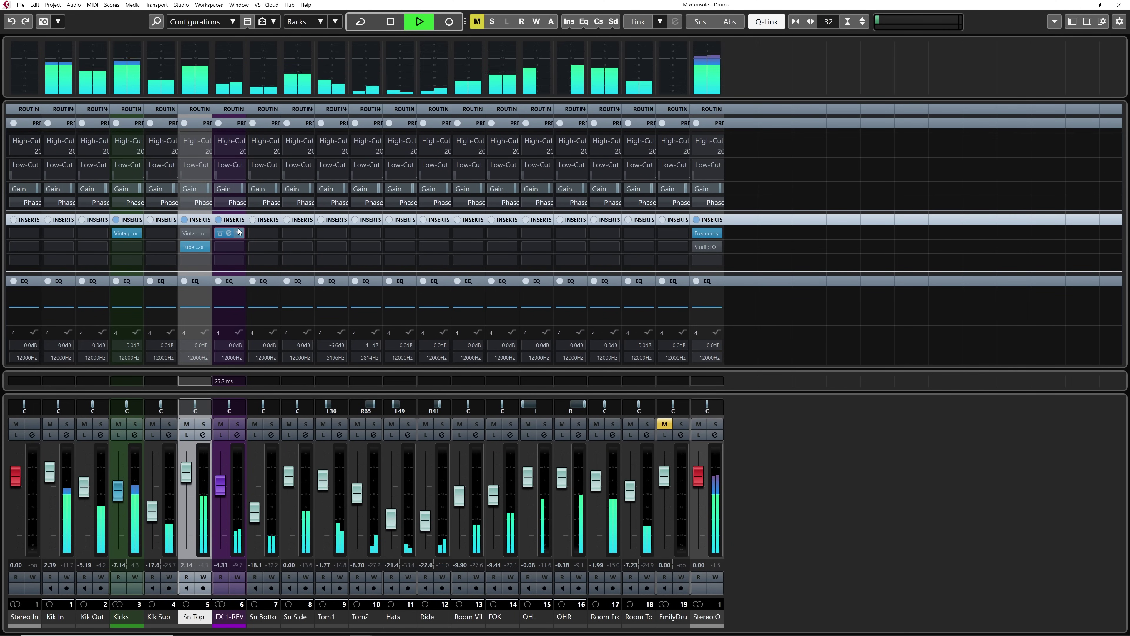
click(232, 235)
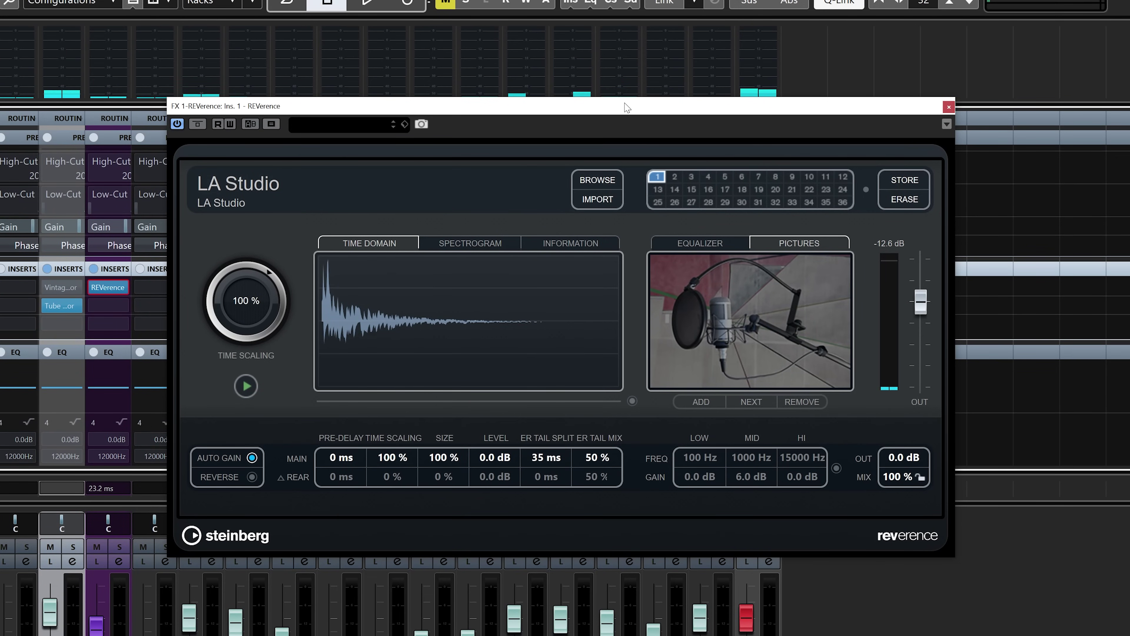
Reposition the REVerence window and load the Plate Drumlander reverb preset
drag(625, 105, 574, 130)
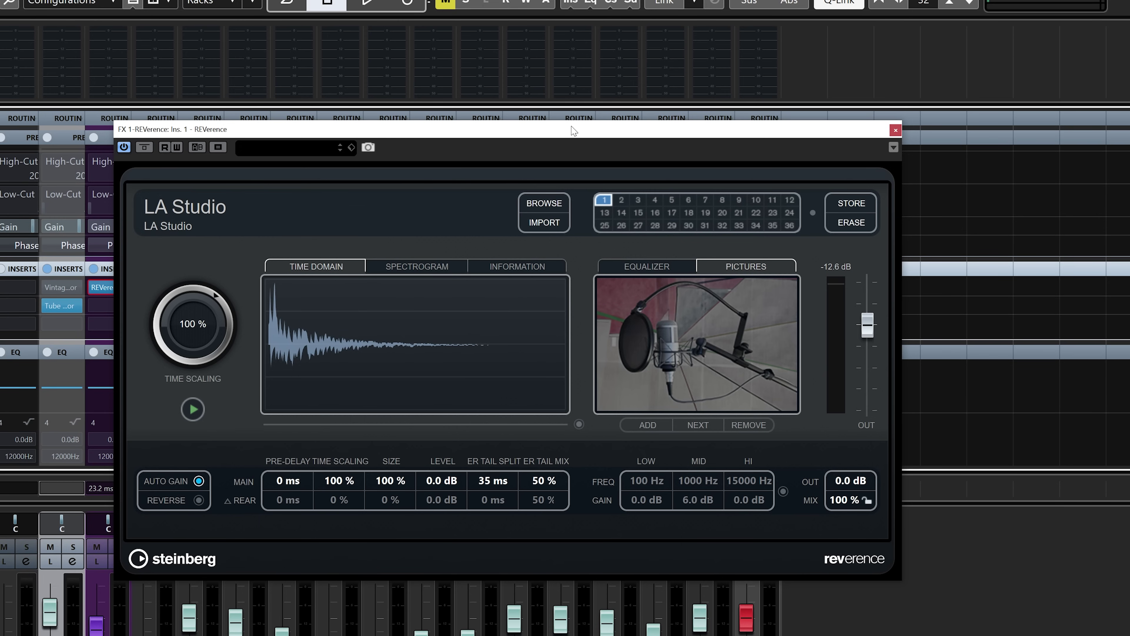
click(544, 203)
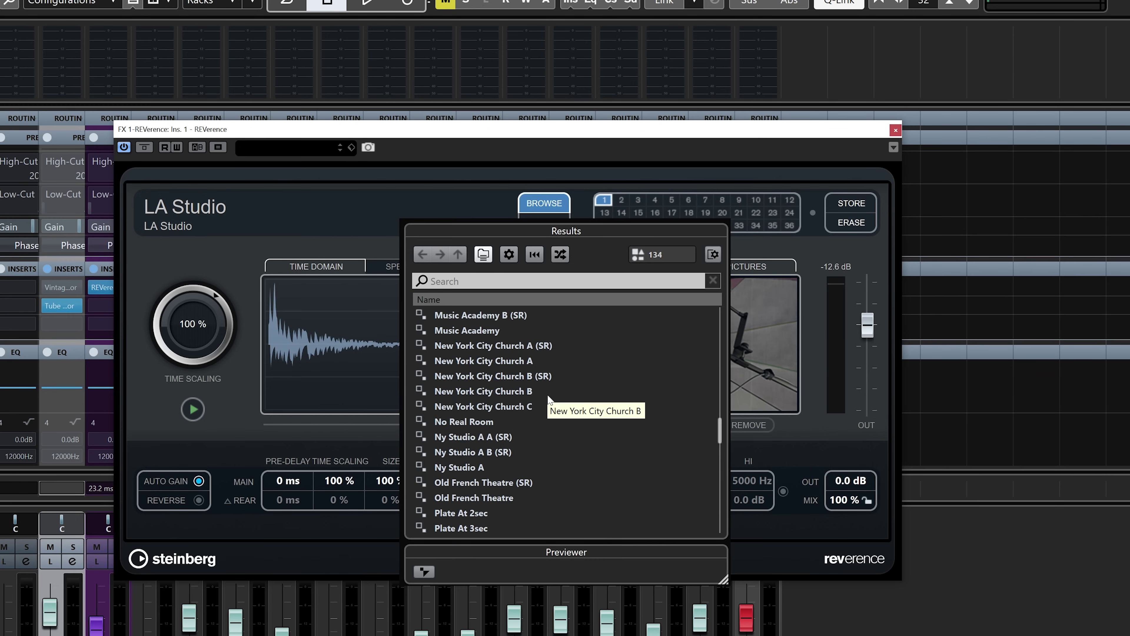
scroll(554, 414, down, 2)
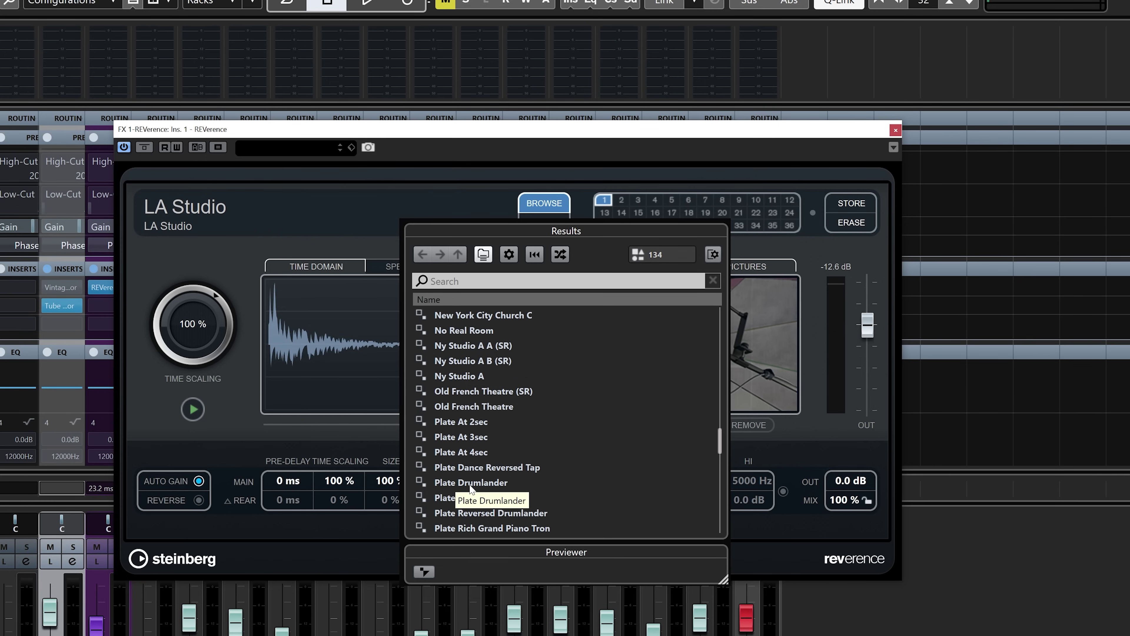
click(492, 487)
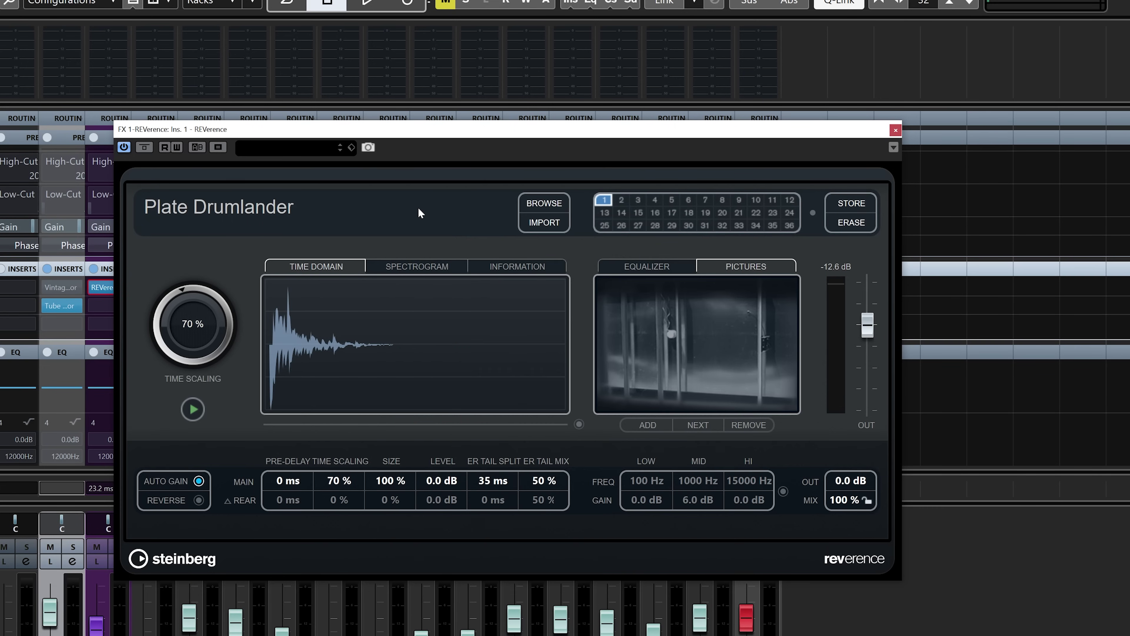
During playback, shorten Time Scaling to 43% and unmute the Sn Top snare channel
key(space)
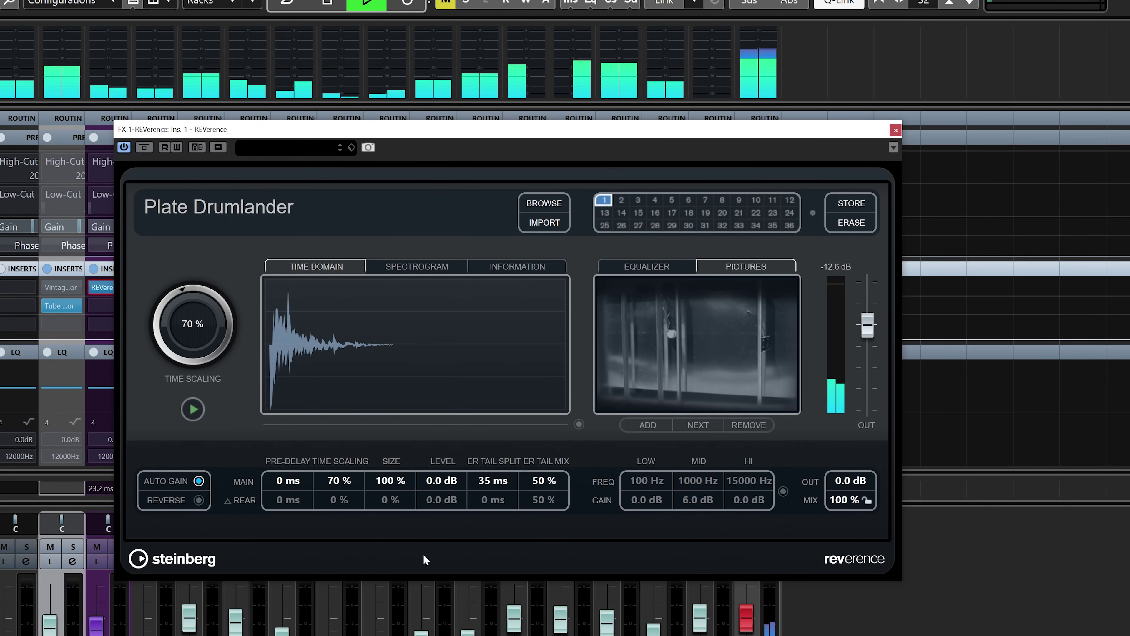
drag(342, 480, 298, 476)
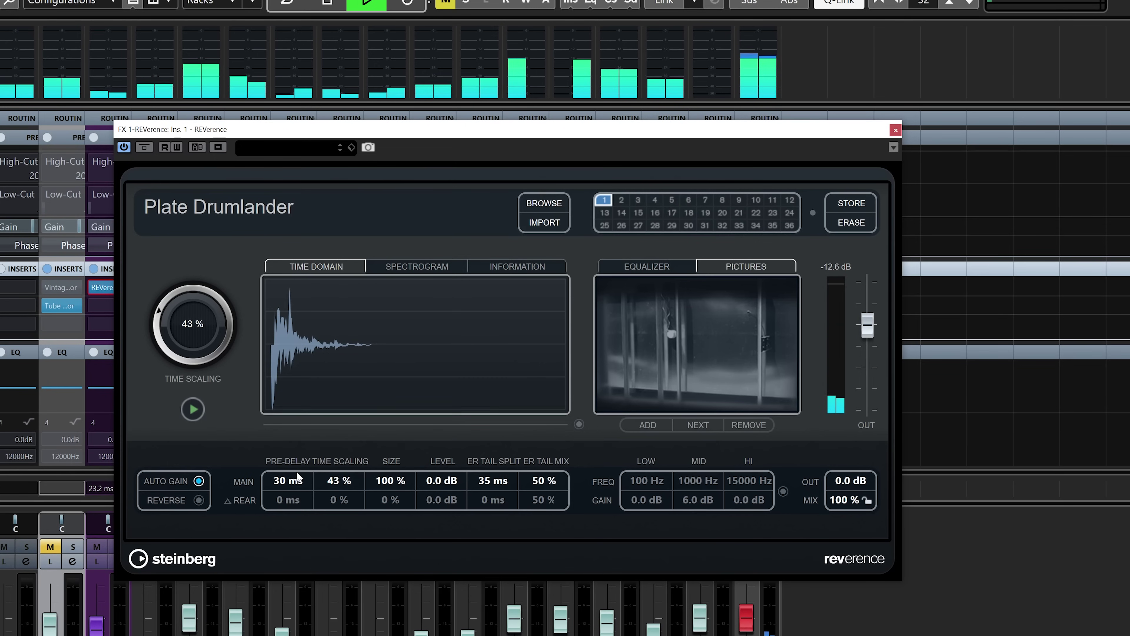
key(m)
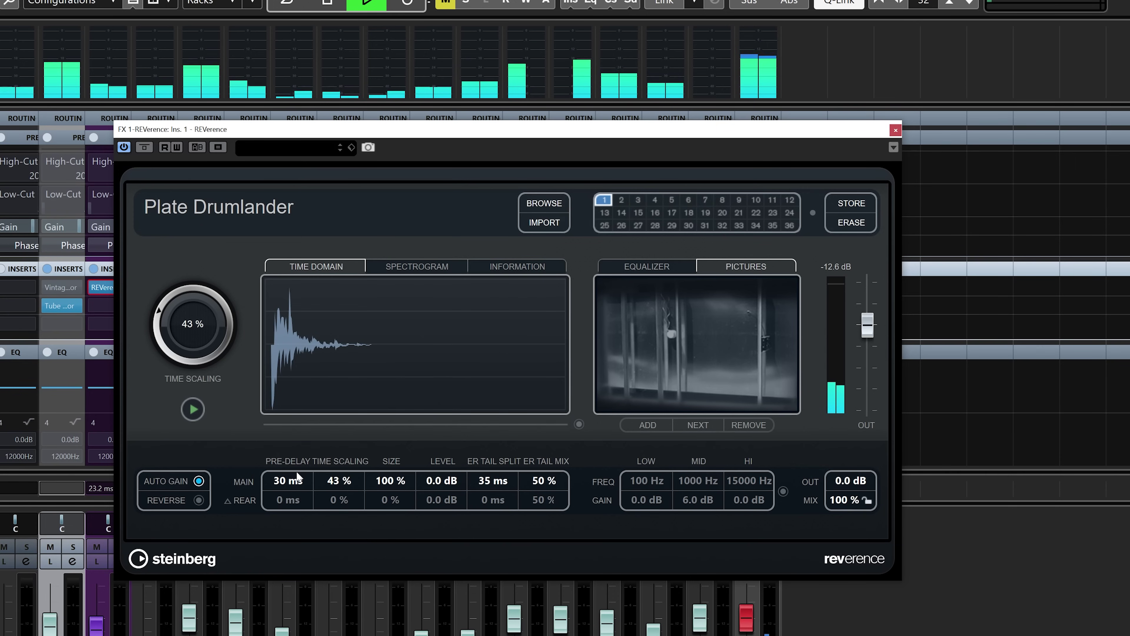
key(space)
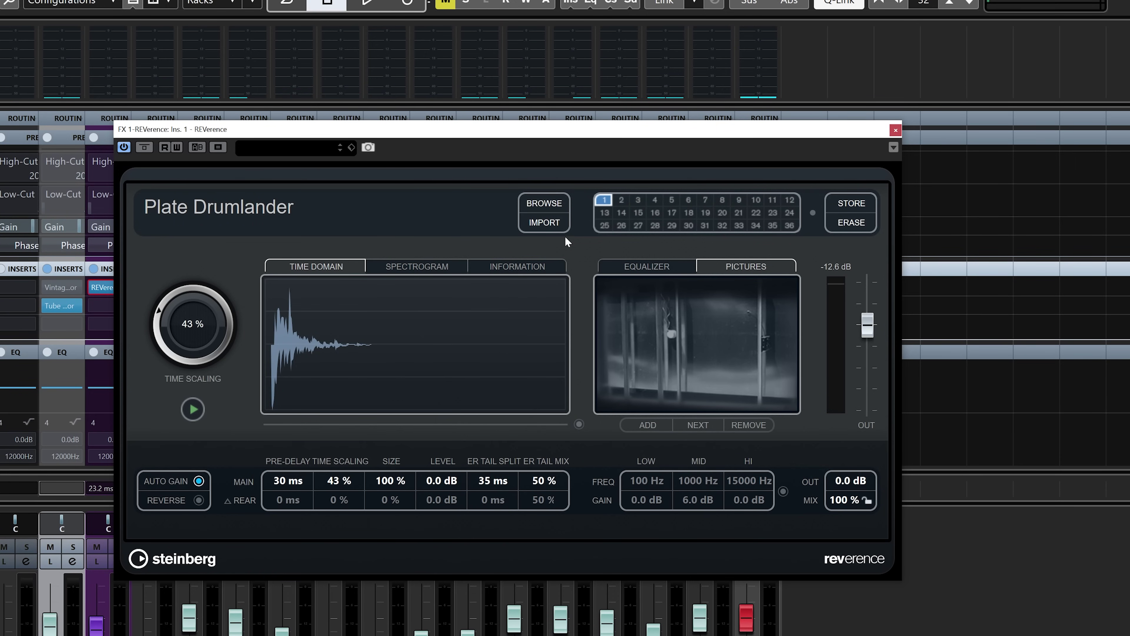
Import the Brick Wall.aif impulse response into REVerence and play the drums through it
click(557, 228)
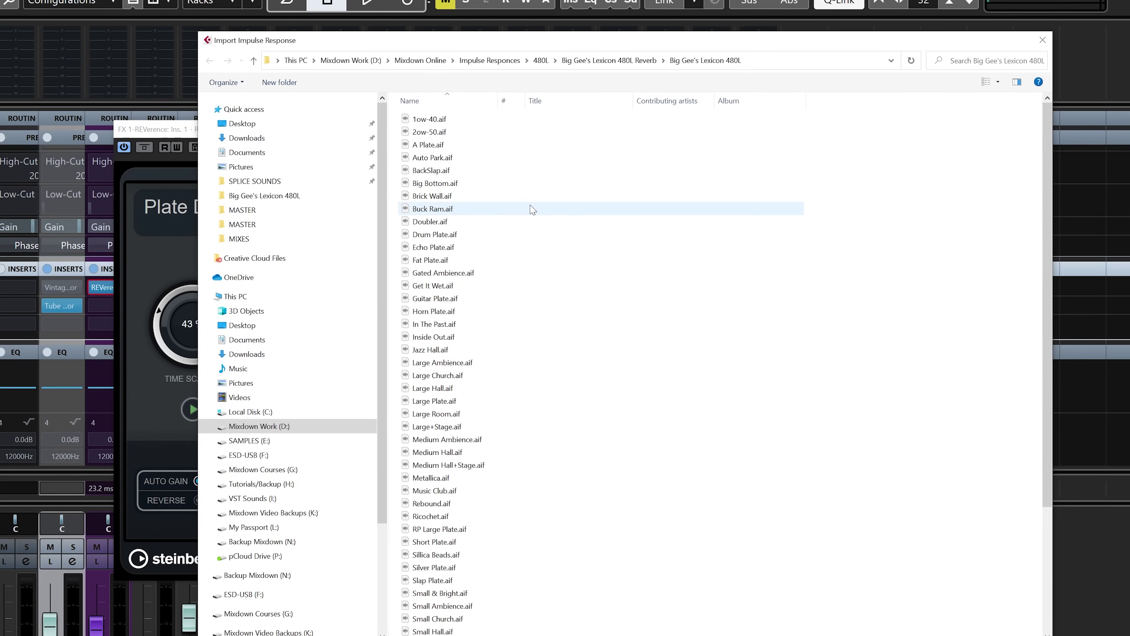
double_click(445, 196)
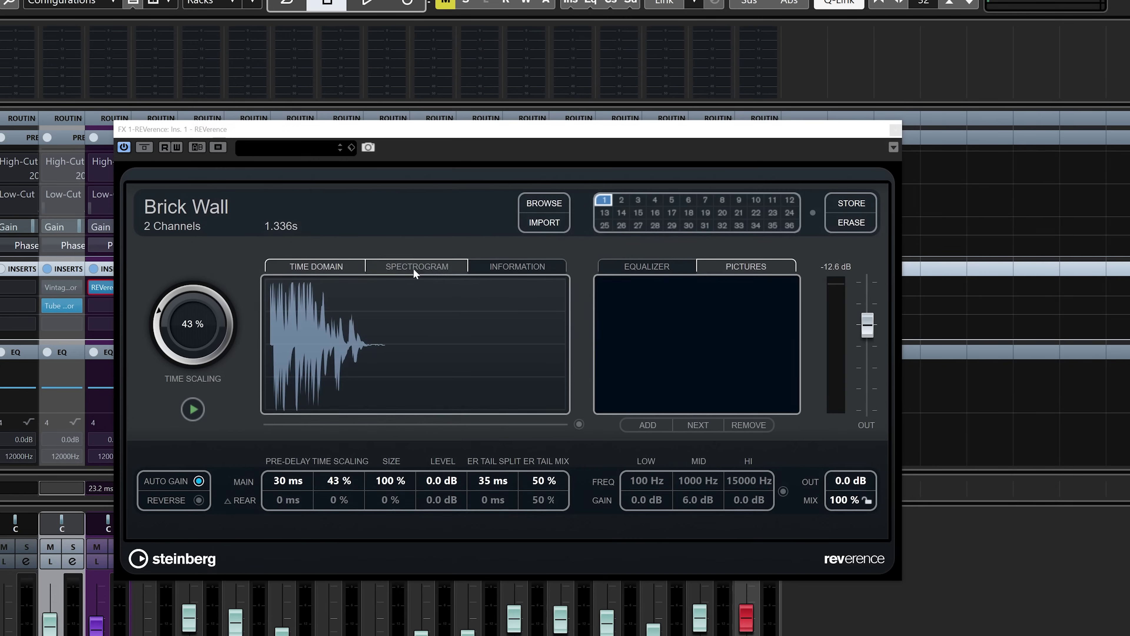
key(space)
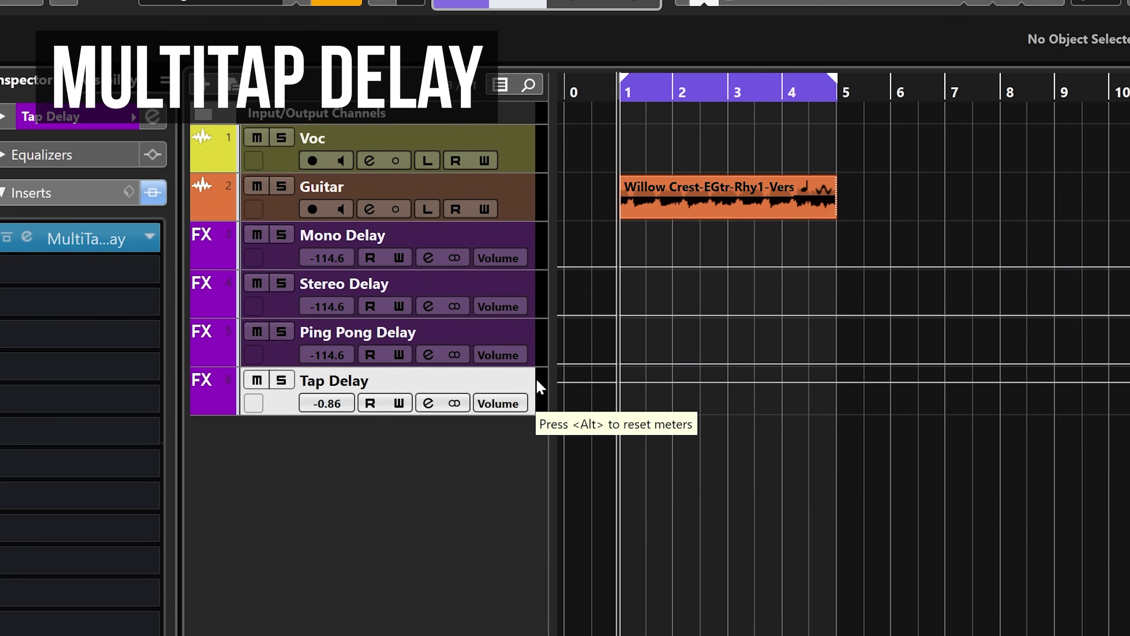
Select the Mono Delay track, then the Tap Delay FX track holding the MultiTap Delay
click(529, 243)
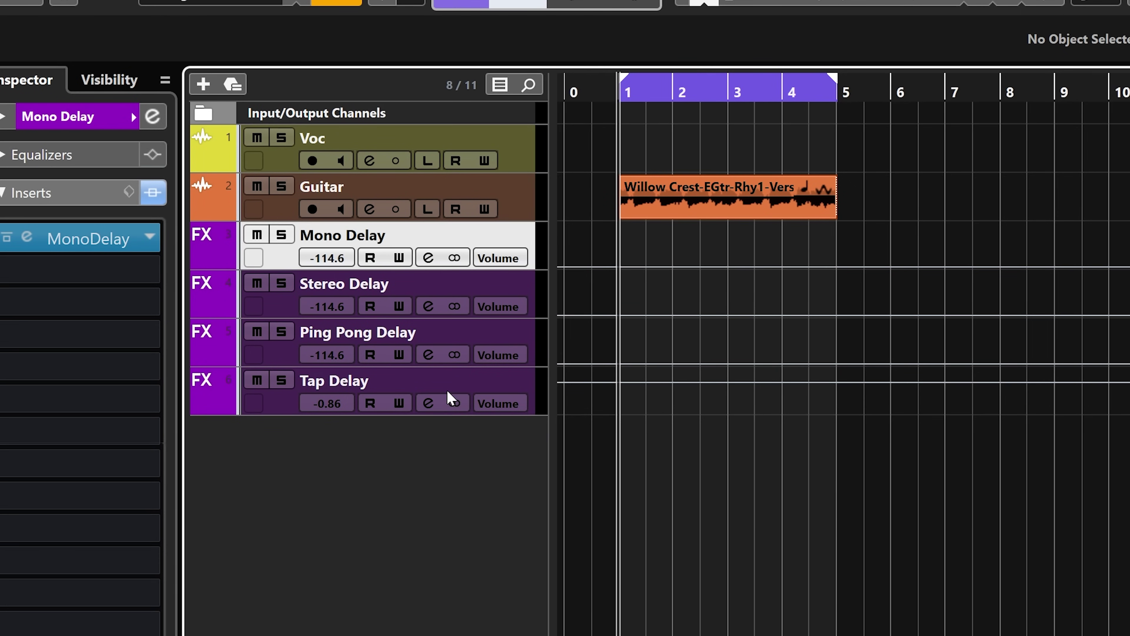
click(449, 380)
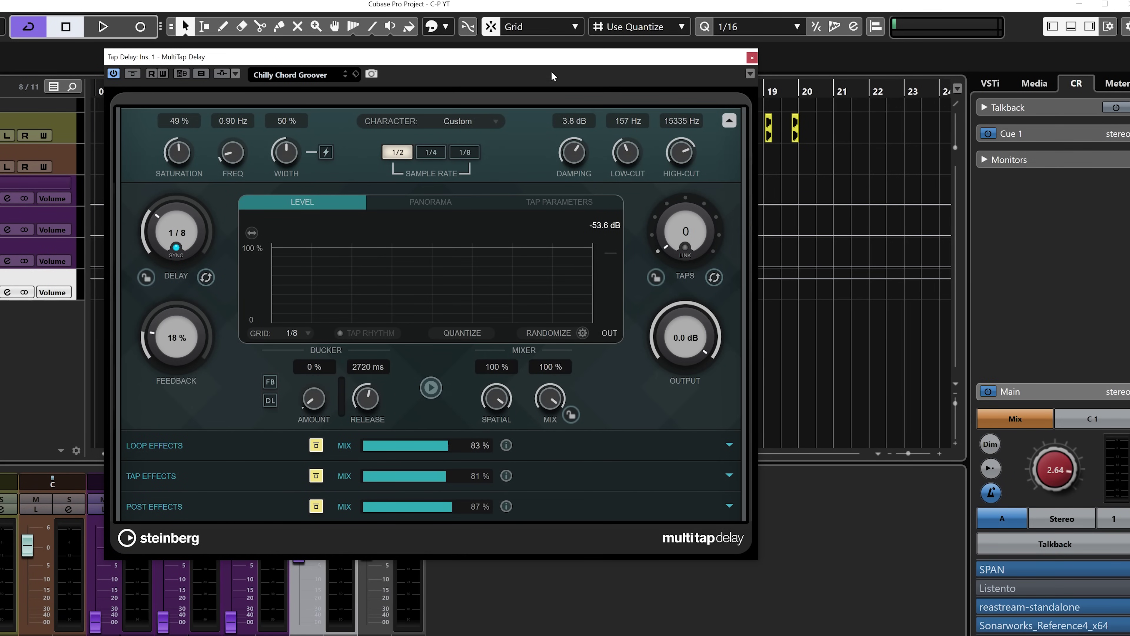
Move the MultiTap Delay window aside and play the Willow Crest guitar track through it
drag(563, 61, 804, 77)
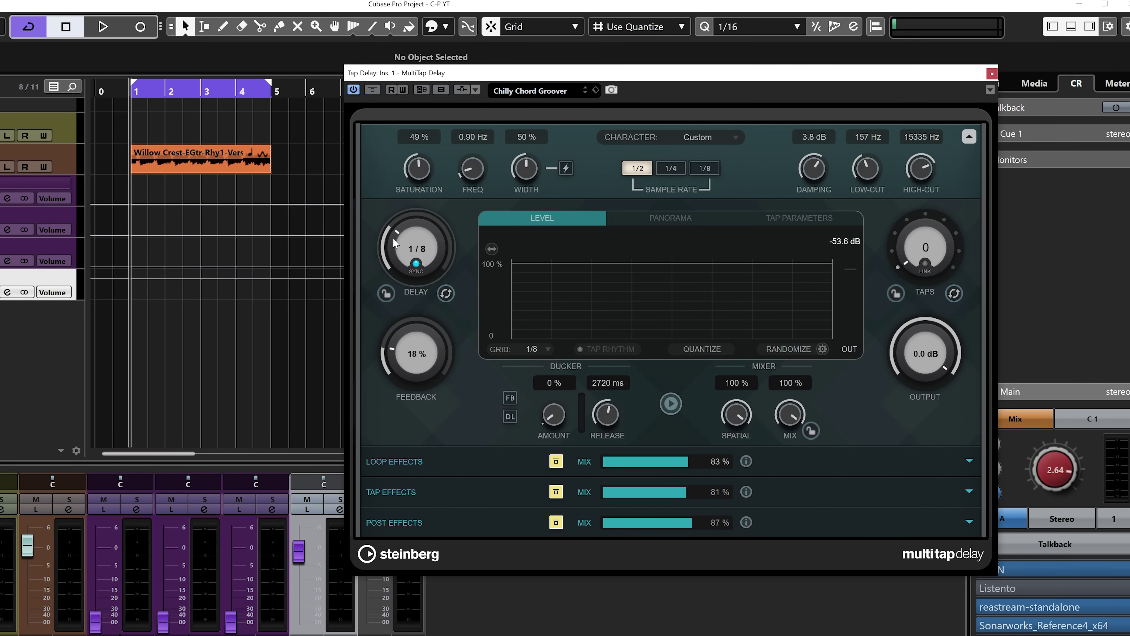
click(53, 159)
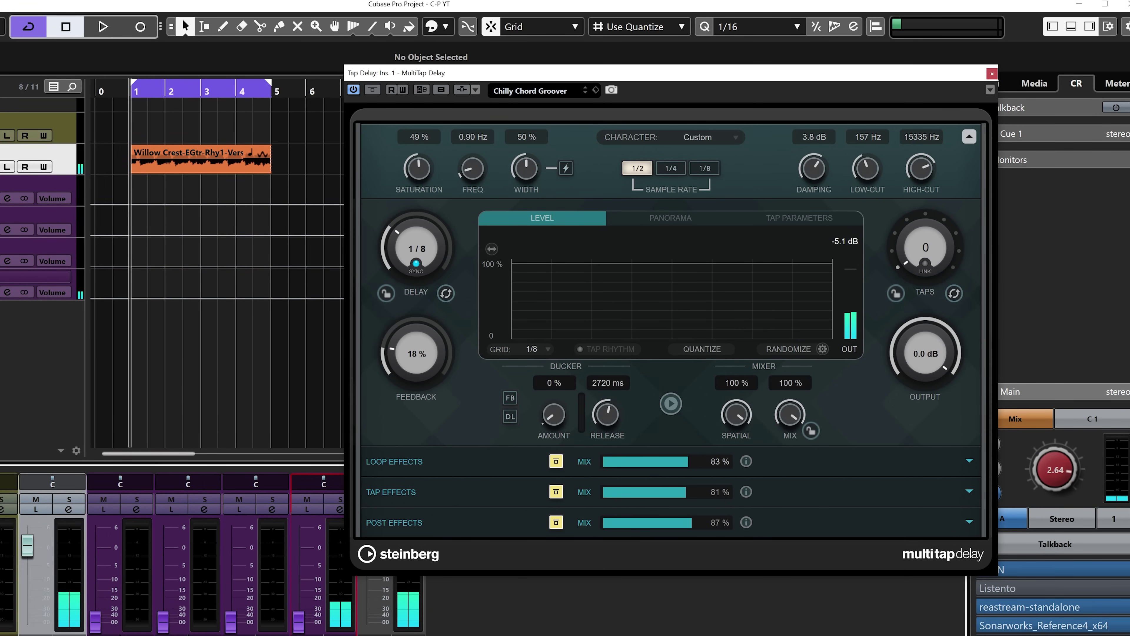
key(space)
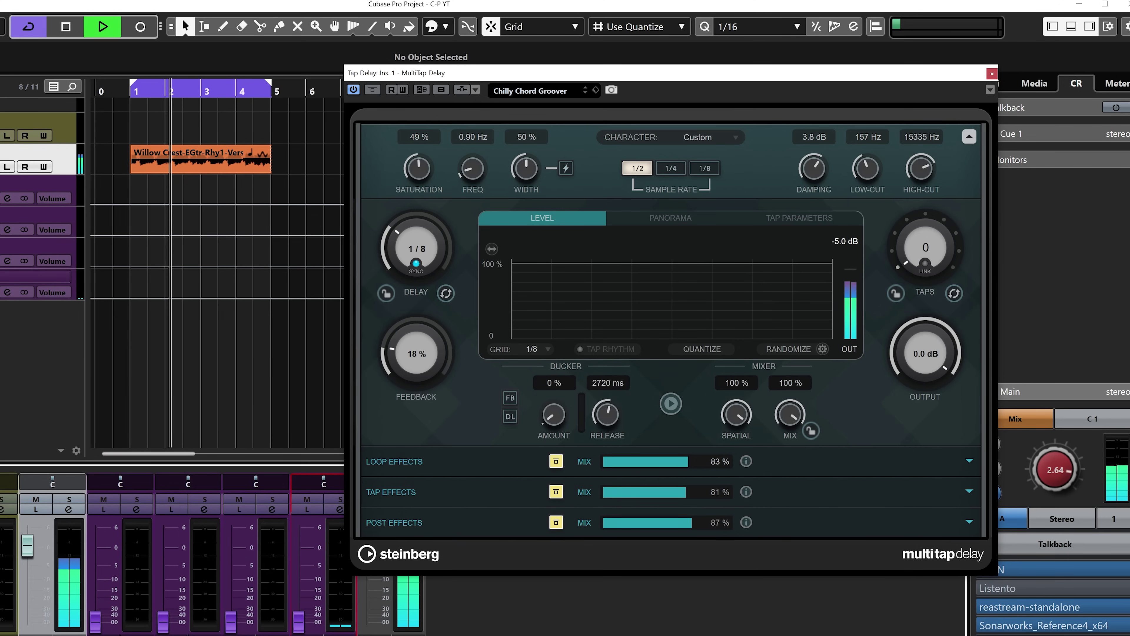
key(space)
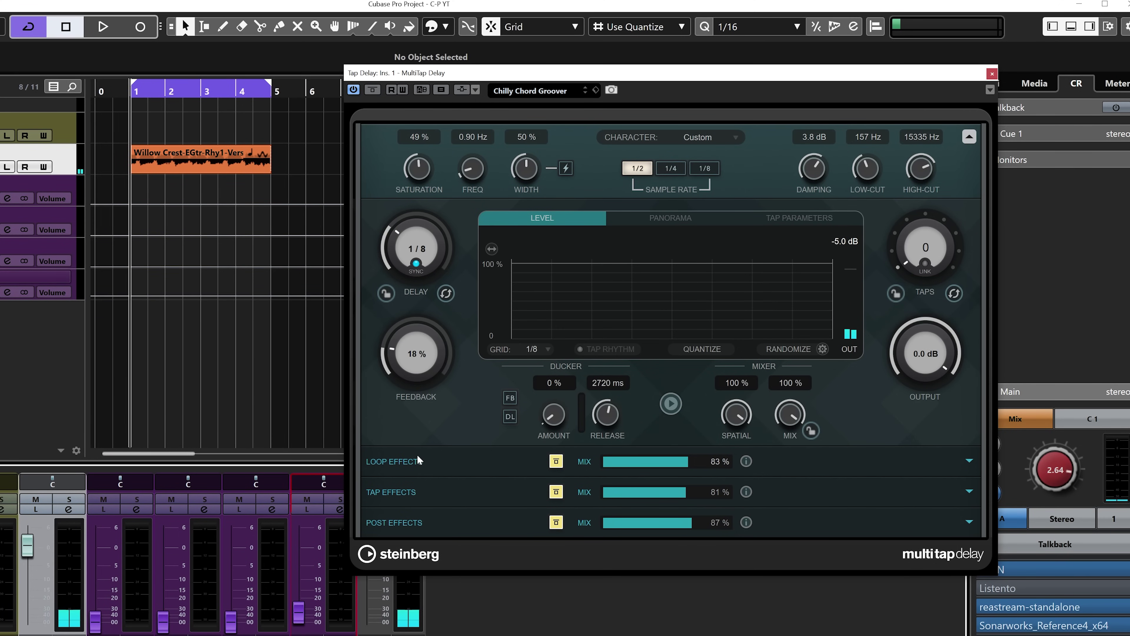
Set the MultiTap Delay time to 1/8 D and audition the guitar through it
click(419, 249)
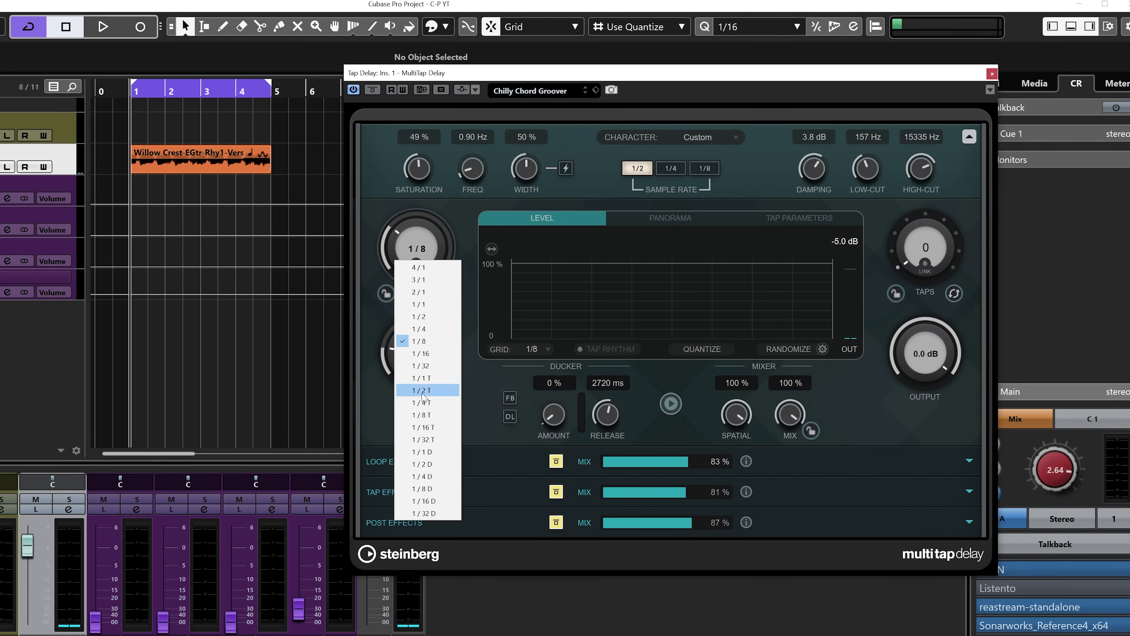
click(432, 488)
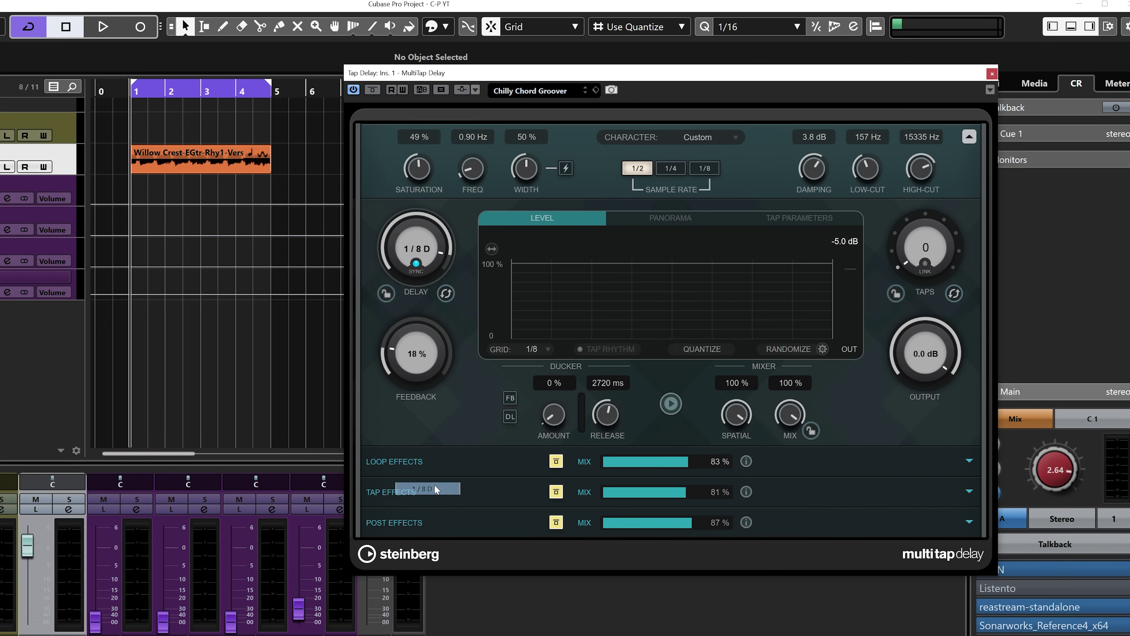
key(space)
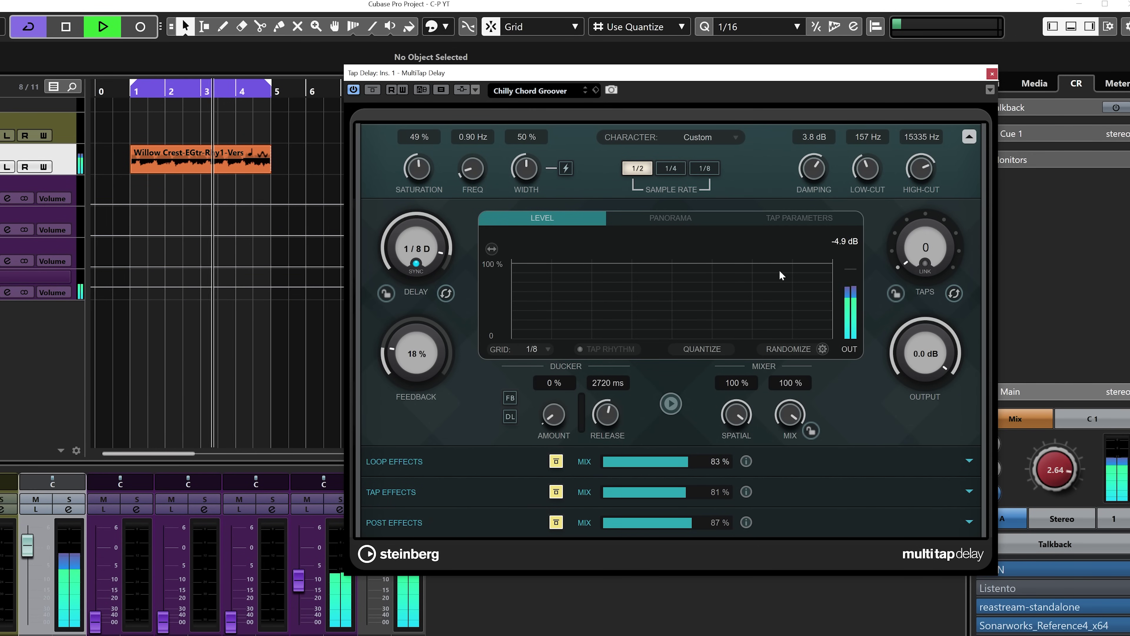
key(space)
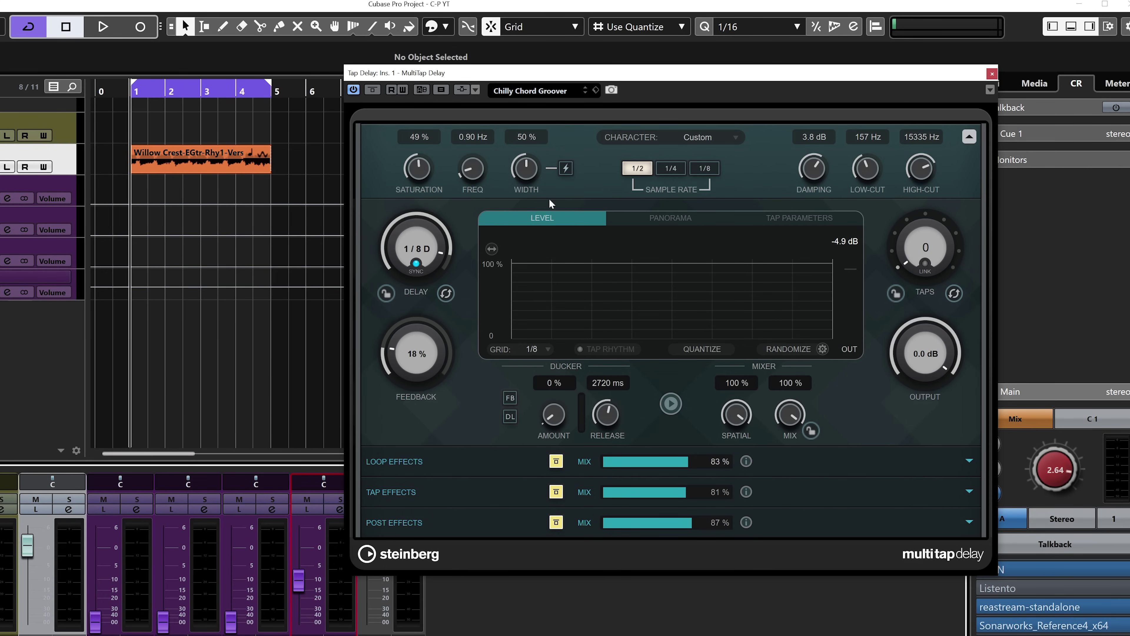
Keep the delay at 1/8 D, try a lower dry/wet mix, and widen Spatial to 100%
click(422, 250)
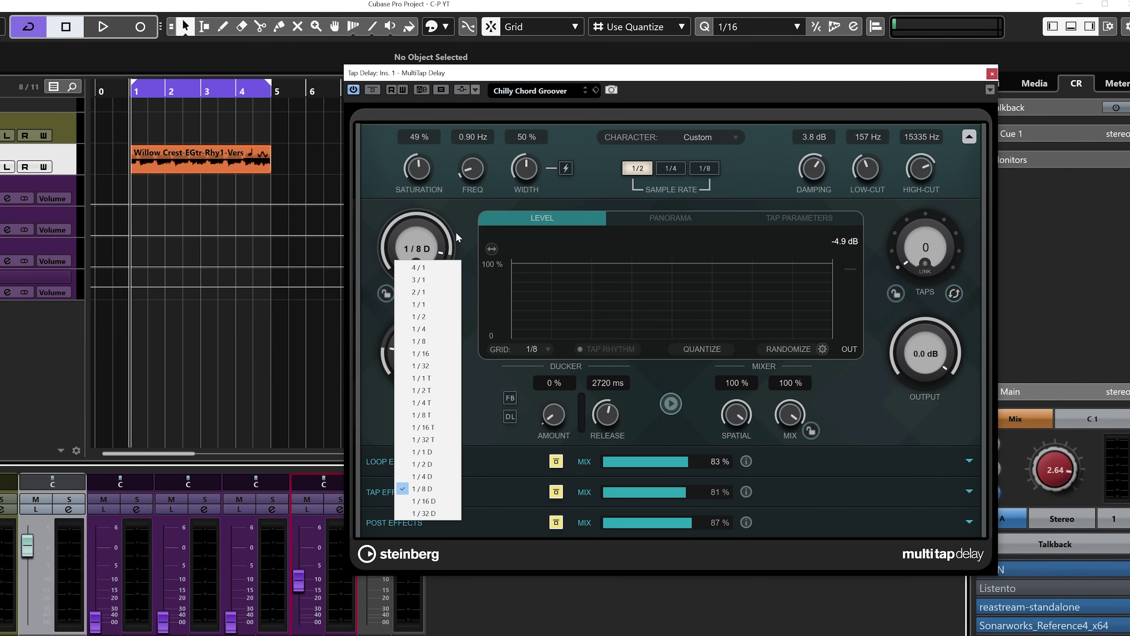
click(467, 213)
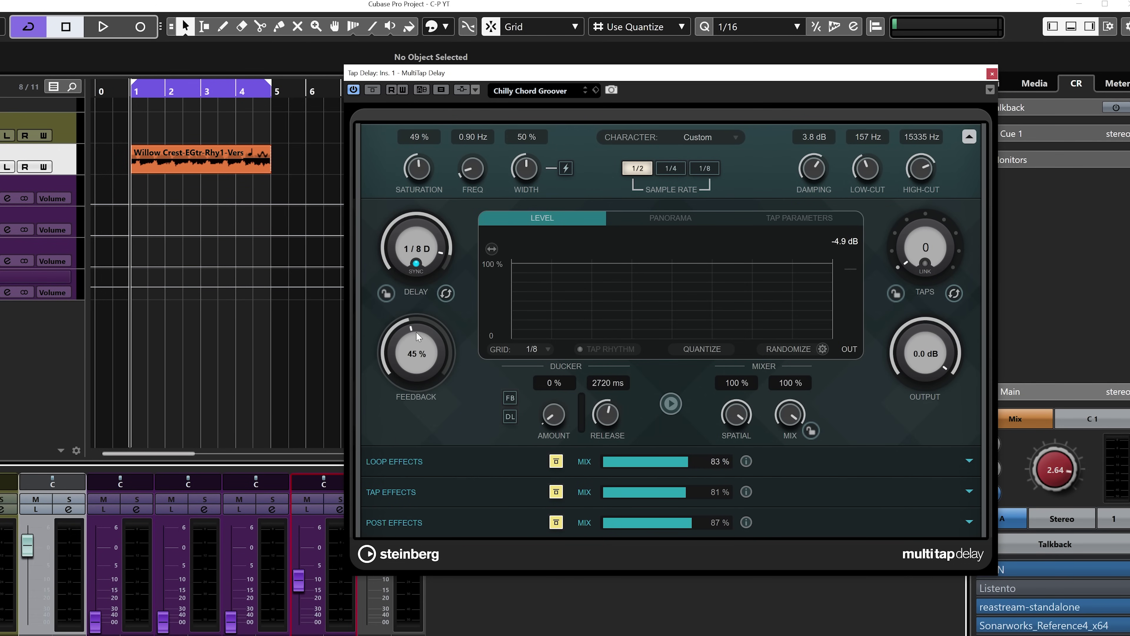
drag(797, 413, 803, 412)
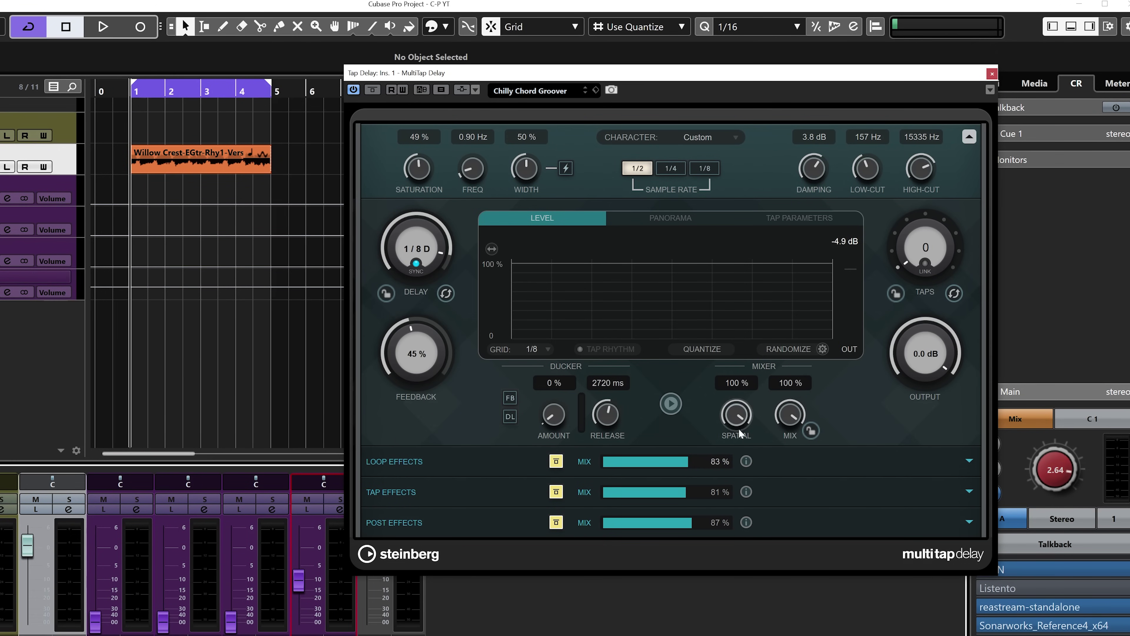
drag(724, 467, 753, 391)
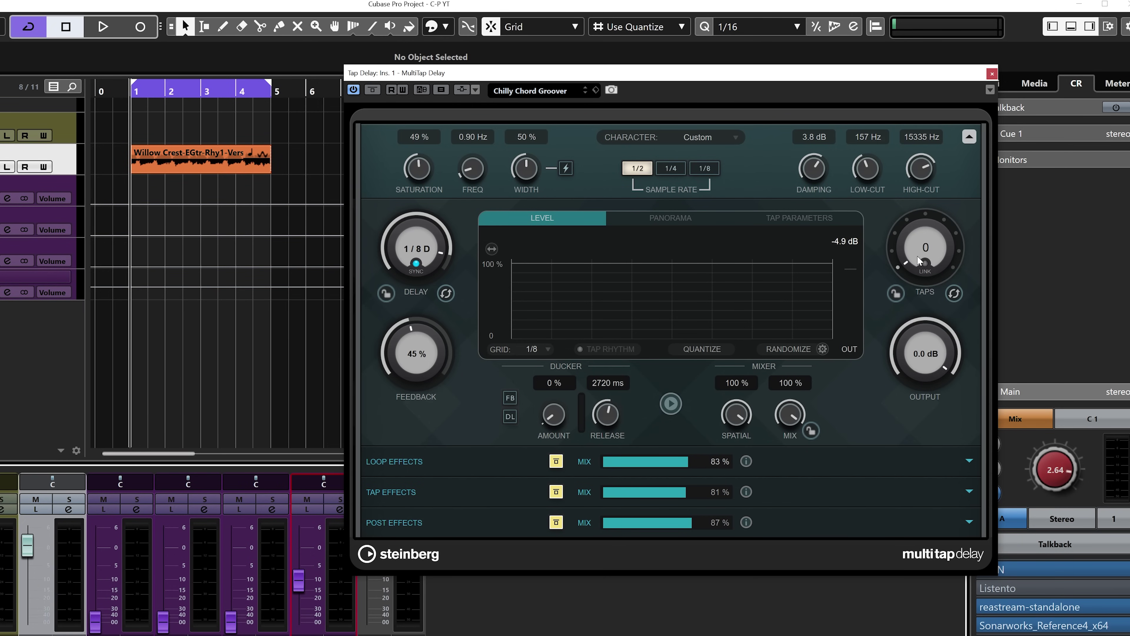
Set the delay to a half note, then during playback reduce to one tap and 25% feedback
click(421, 249)
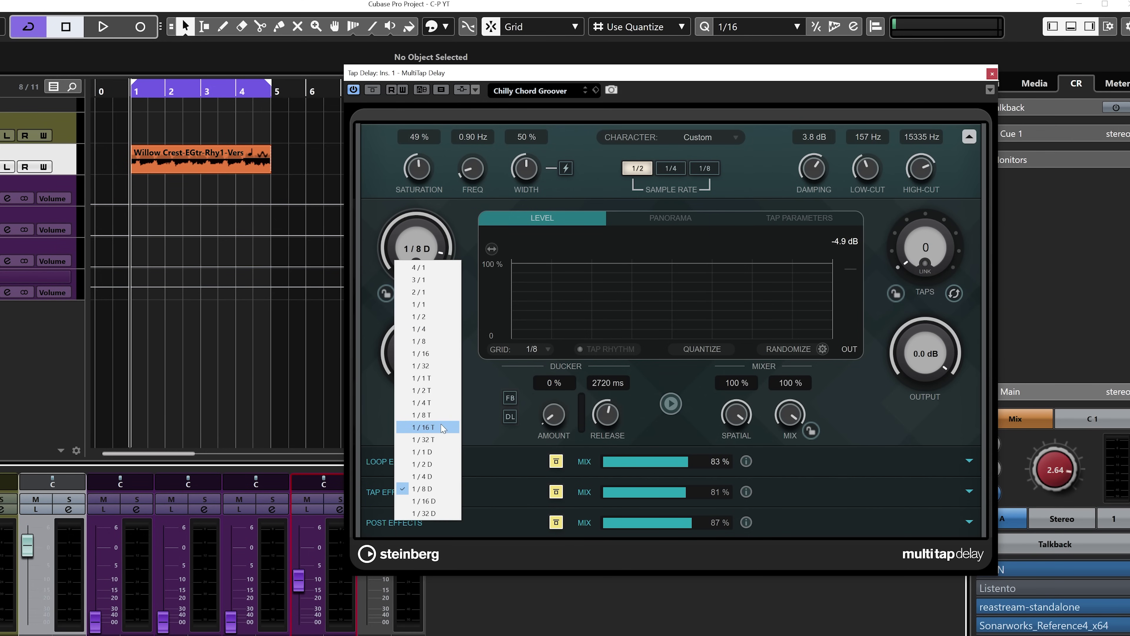
click(445, 317)
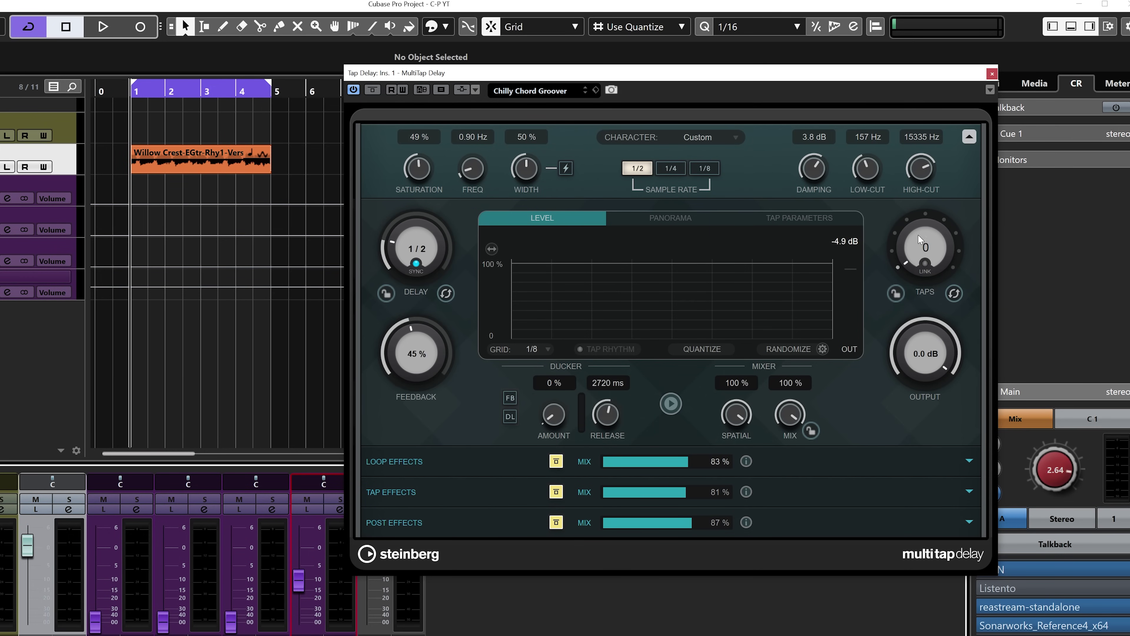
key(space)
scroll(923, 260, up, 1)
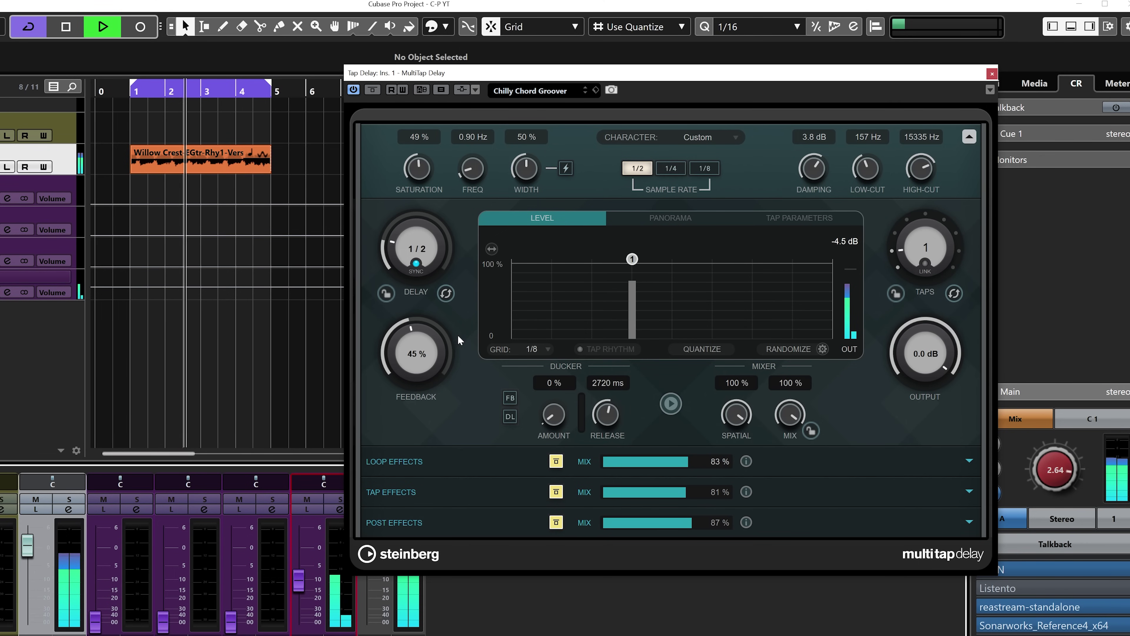
scroll(407, 360, down, 3)
scroll(407, 361, down, 15)
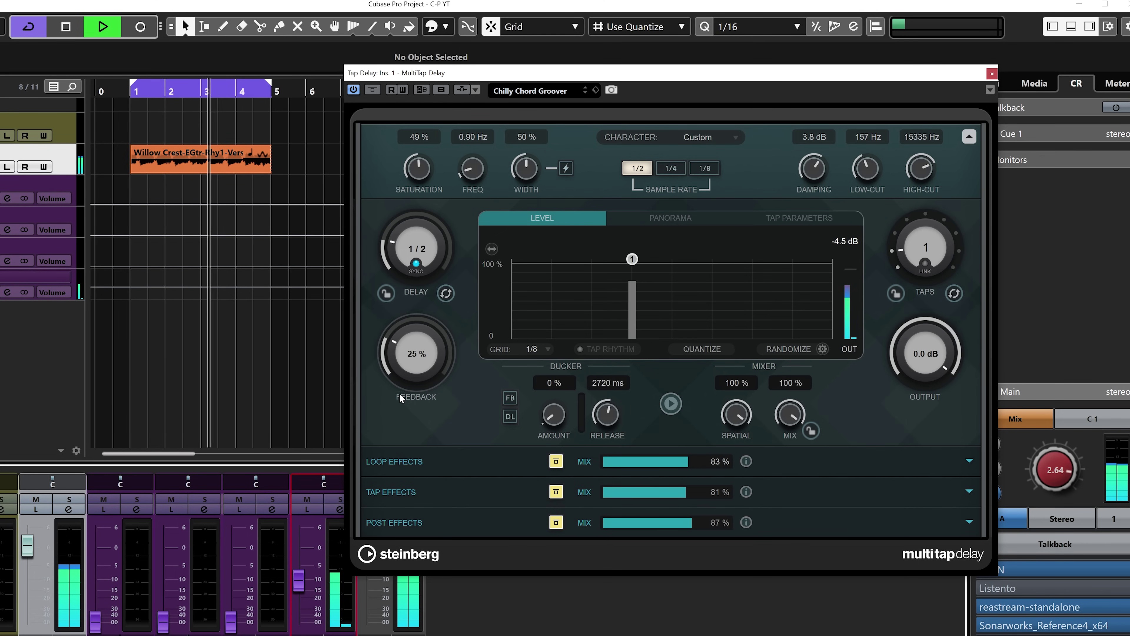
key(space)
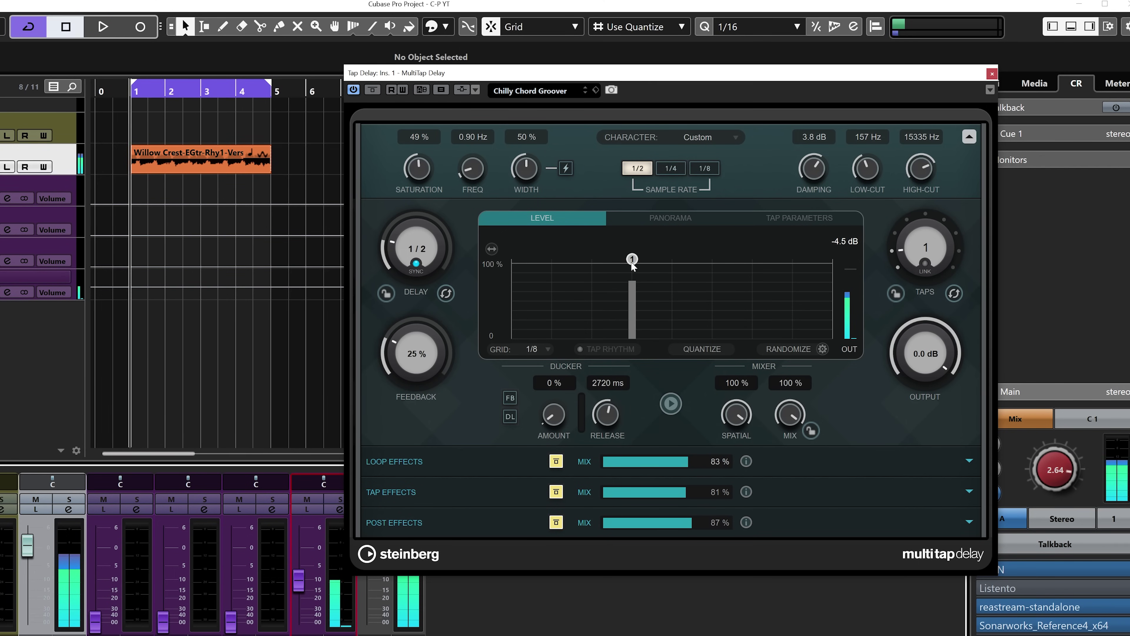
Raise the Taps knob to three and play the guitar to hear the three echoes
scroll(908, 261, up, 1)
scroll(908, 261, down, 1)
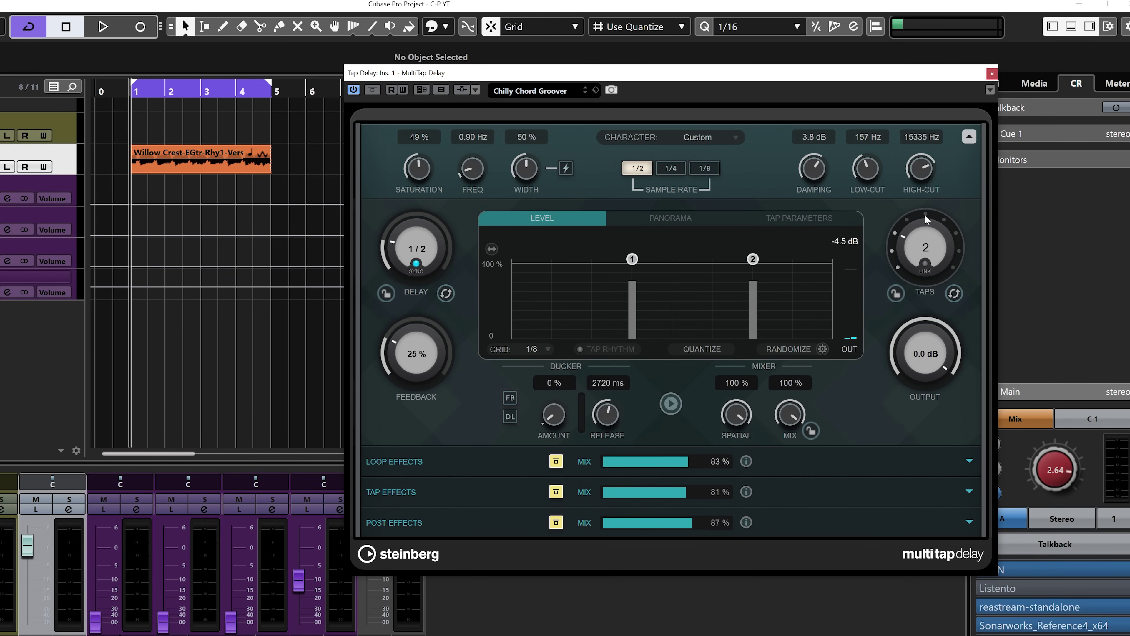
key(space)
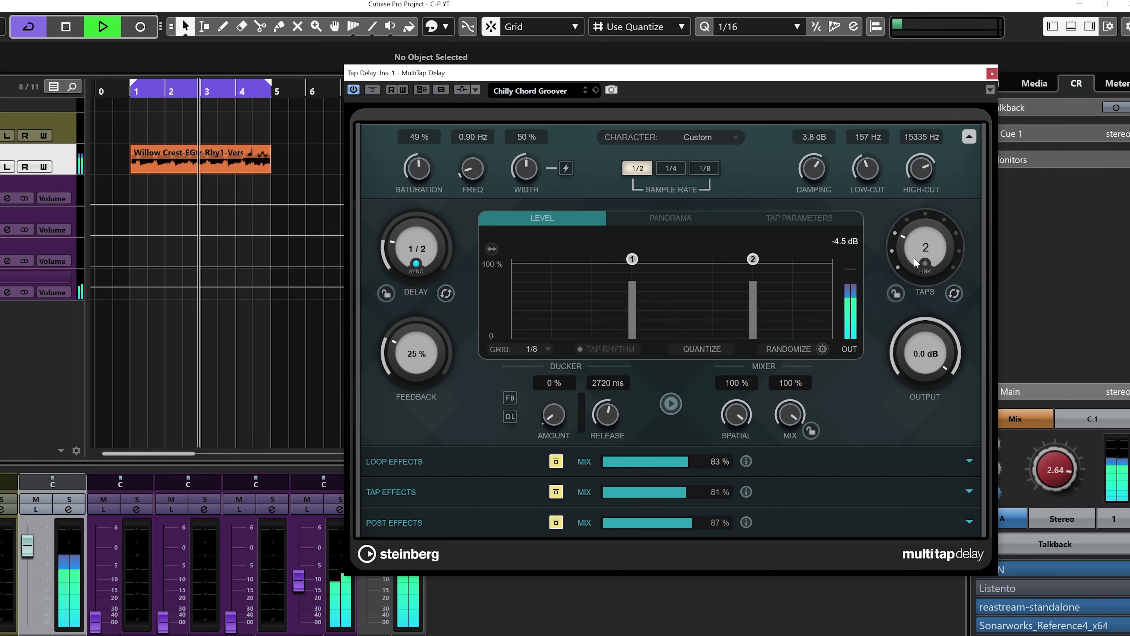
scroll(916, 262, up, 1)
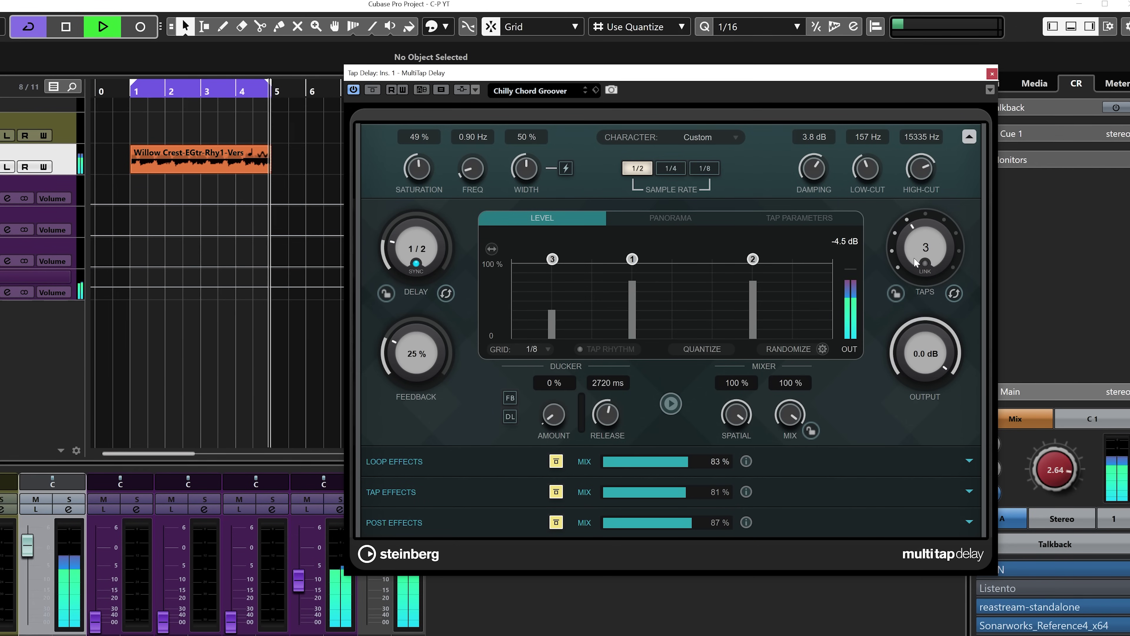
Stop playback and view the taps' Panorama, Level, then Tap Parameters pages
key(space)
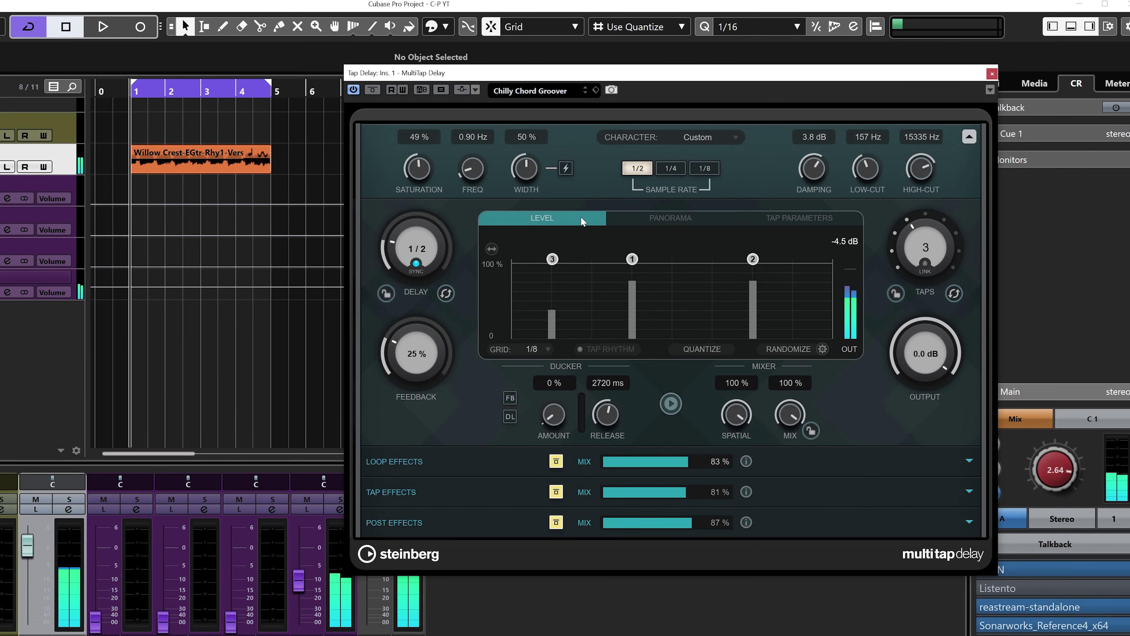
click(667, 221)
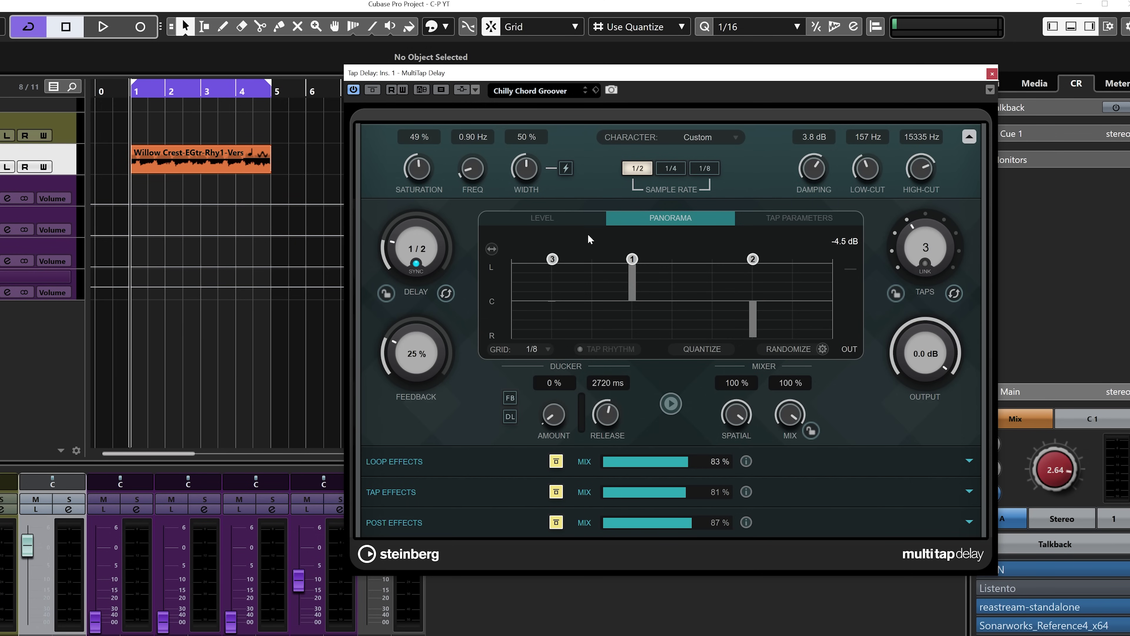
click(576, 217)
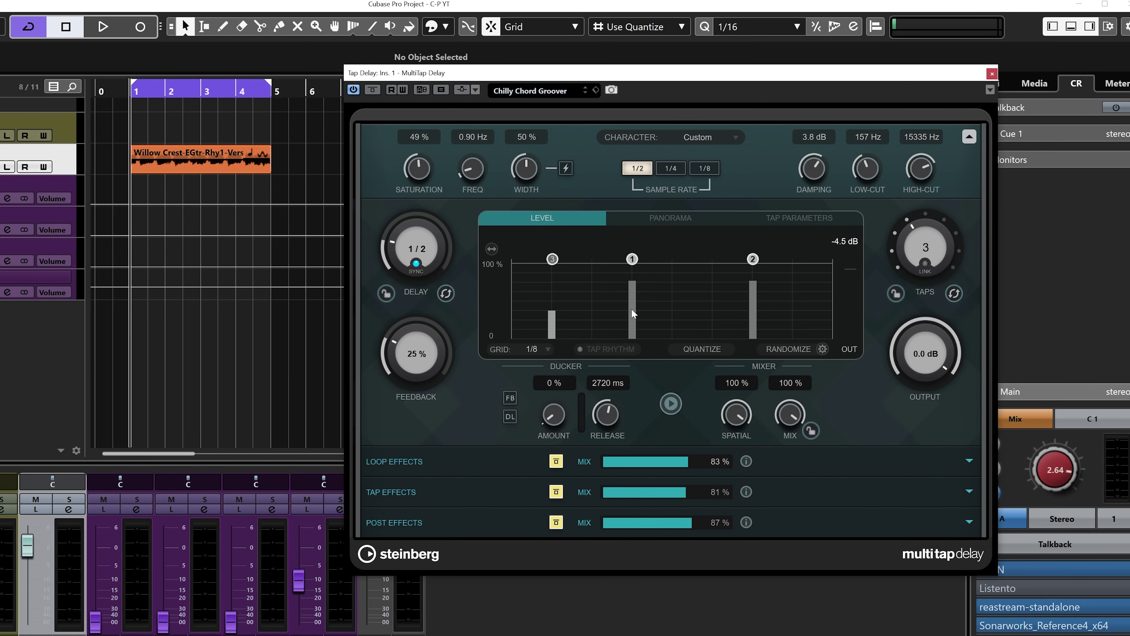
click(824, 223)
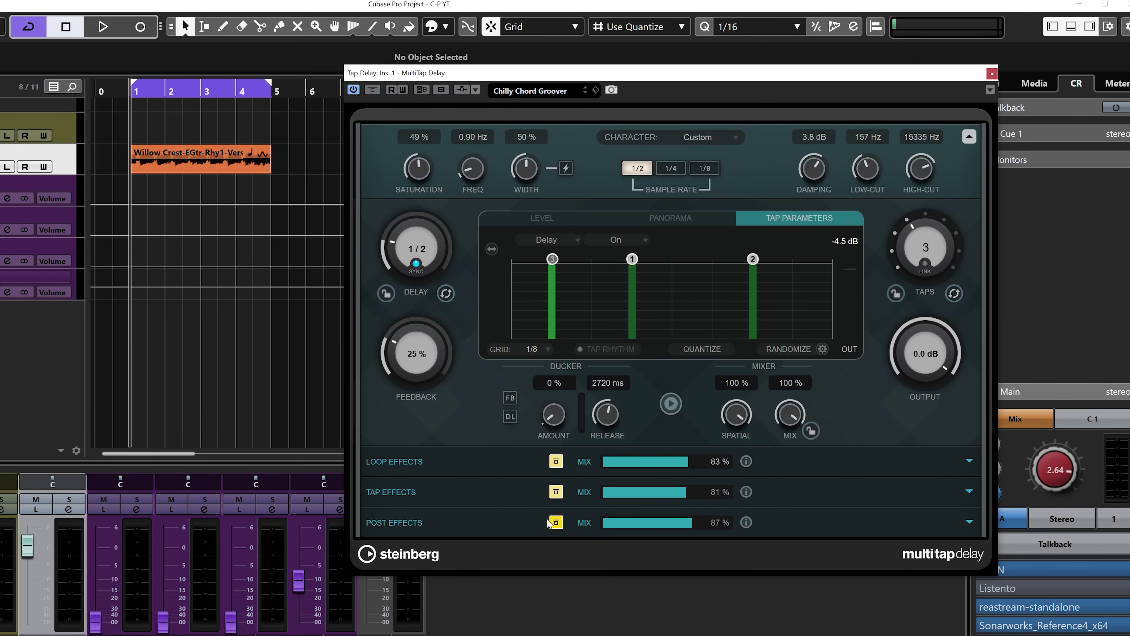
Expand Post Effects and show the Reverb, then the Envelope Filter module settings
click(969, 522)
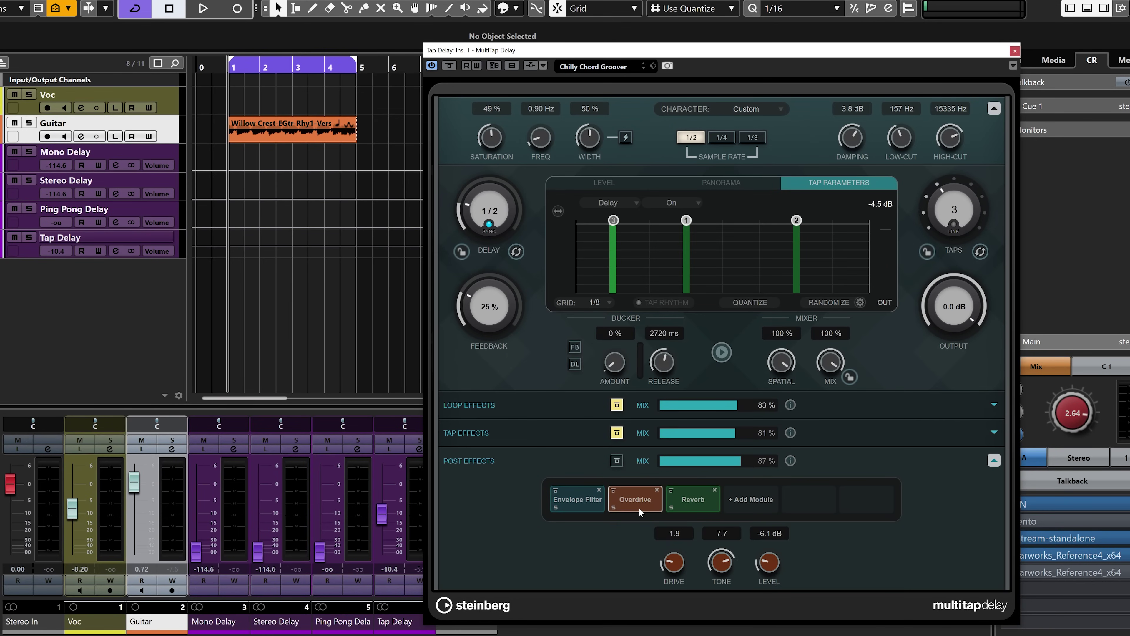
click(704, 507)
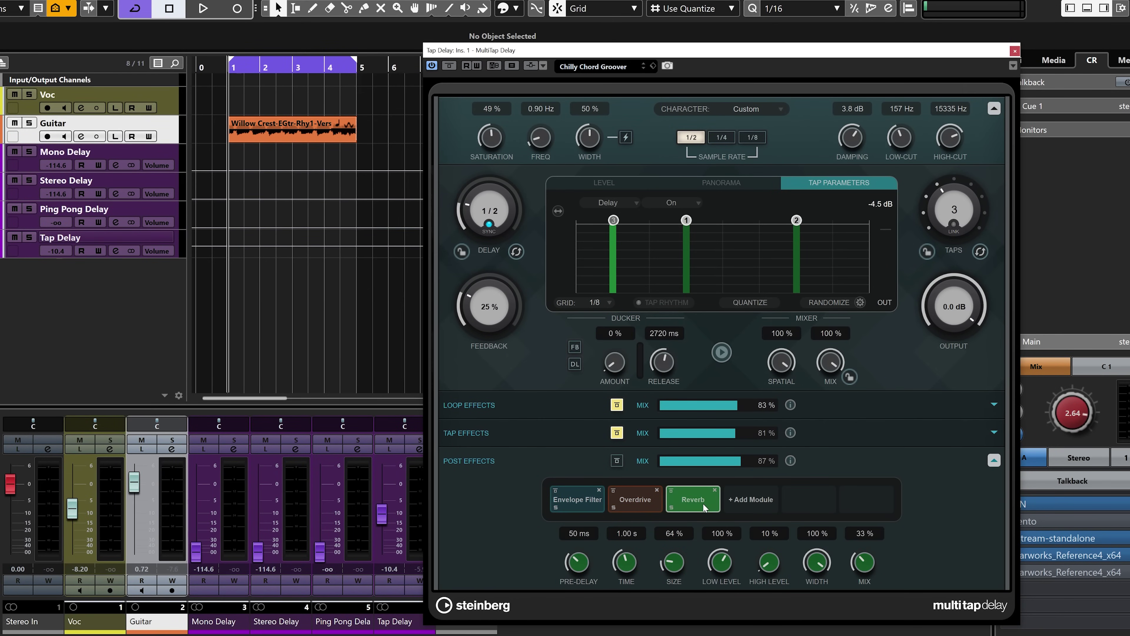
click(556, 507)
click(555, 507)
click(578, 499)
During playback, raise the Tap Delay channel fader and move the delay window up and left
key(space)
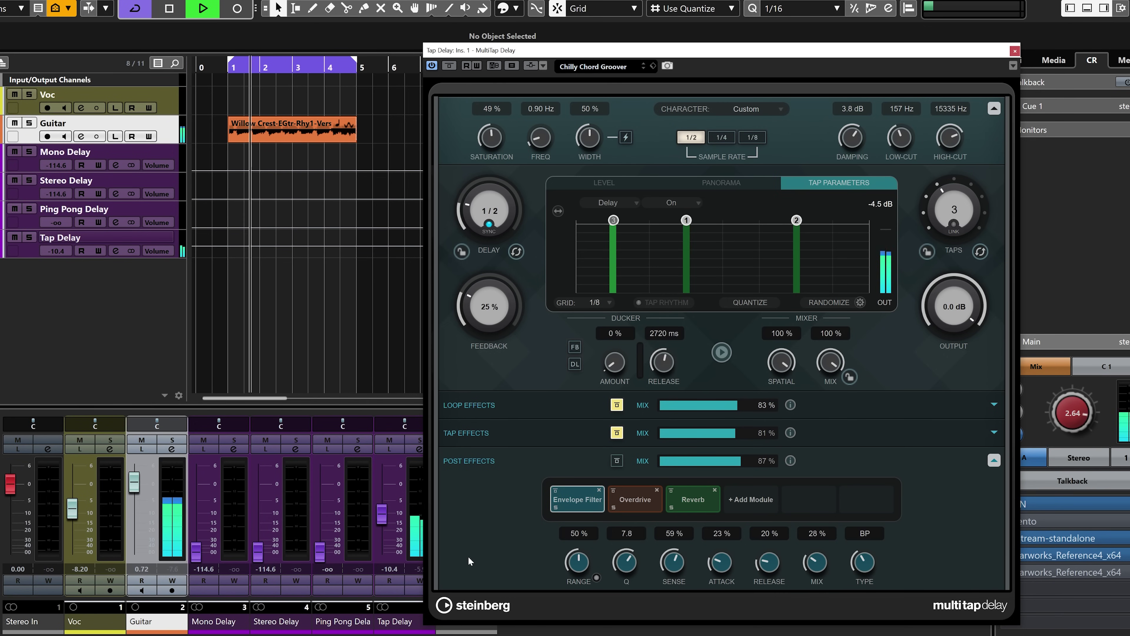
drag(385, 519, 385, 513)
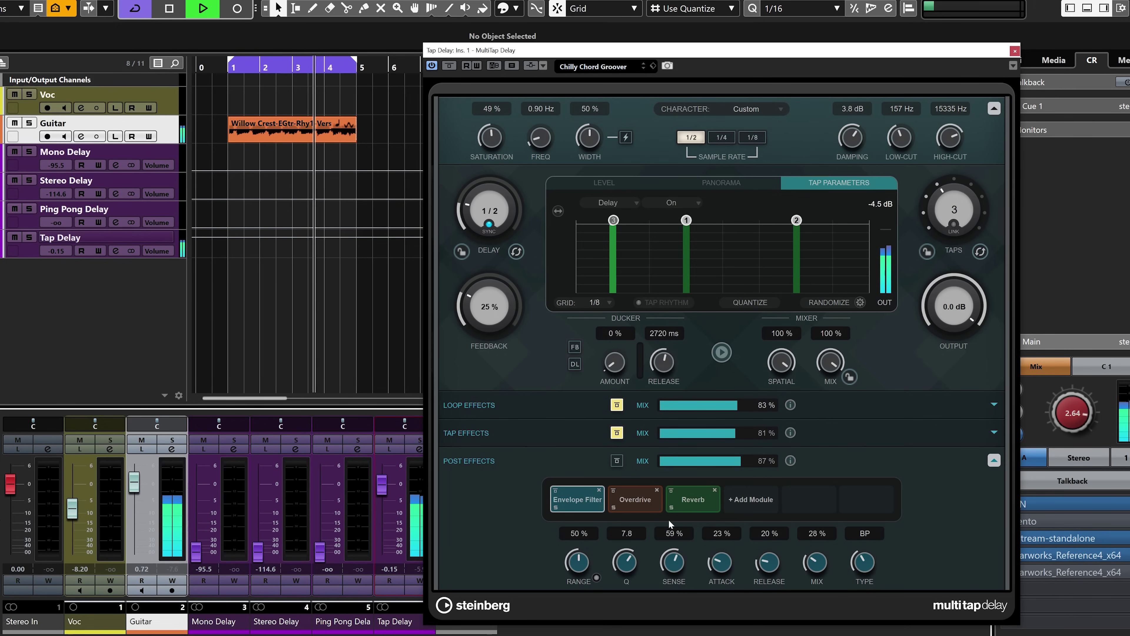
drag(779, 55, 693, 27)
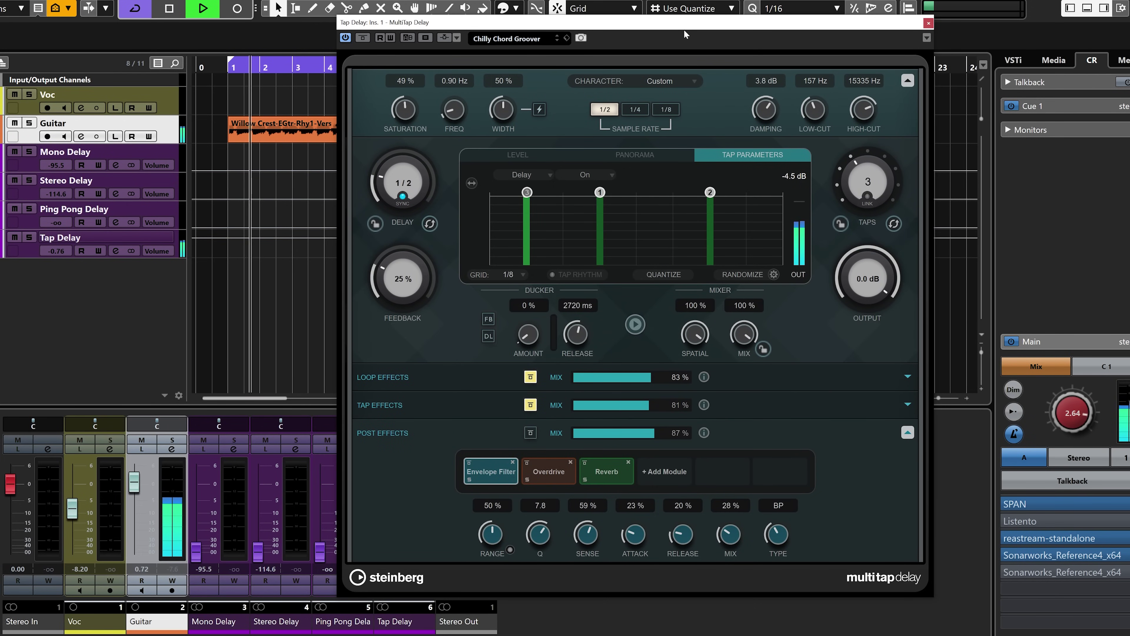
key(space)
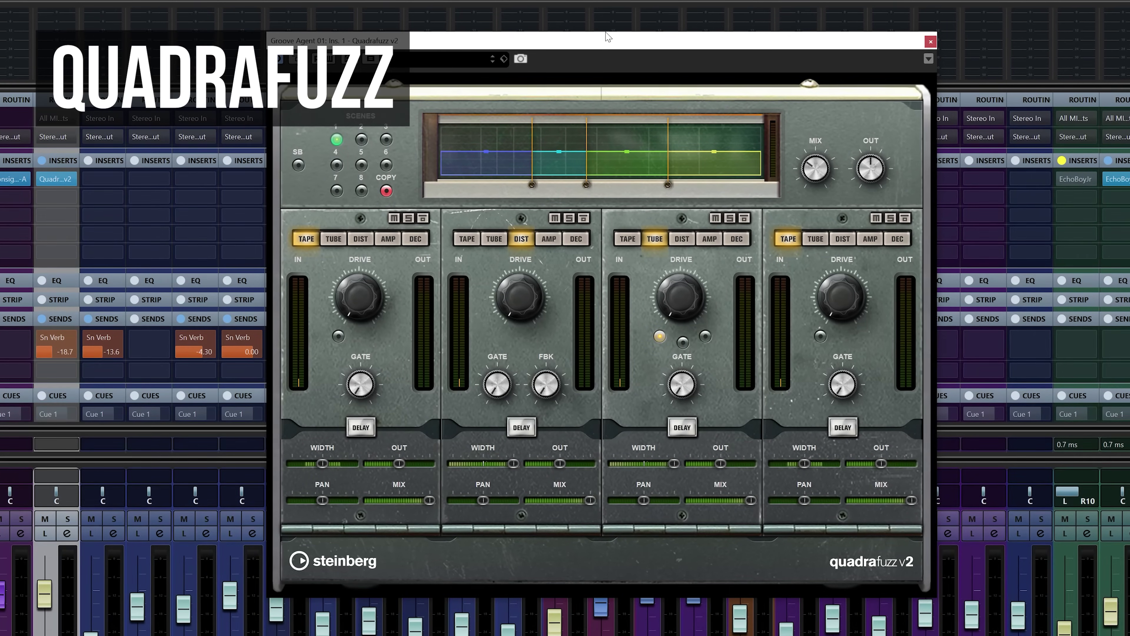
drag(618, 37, 573, 45)
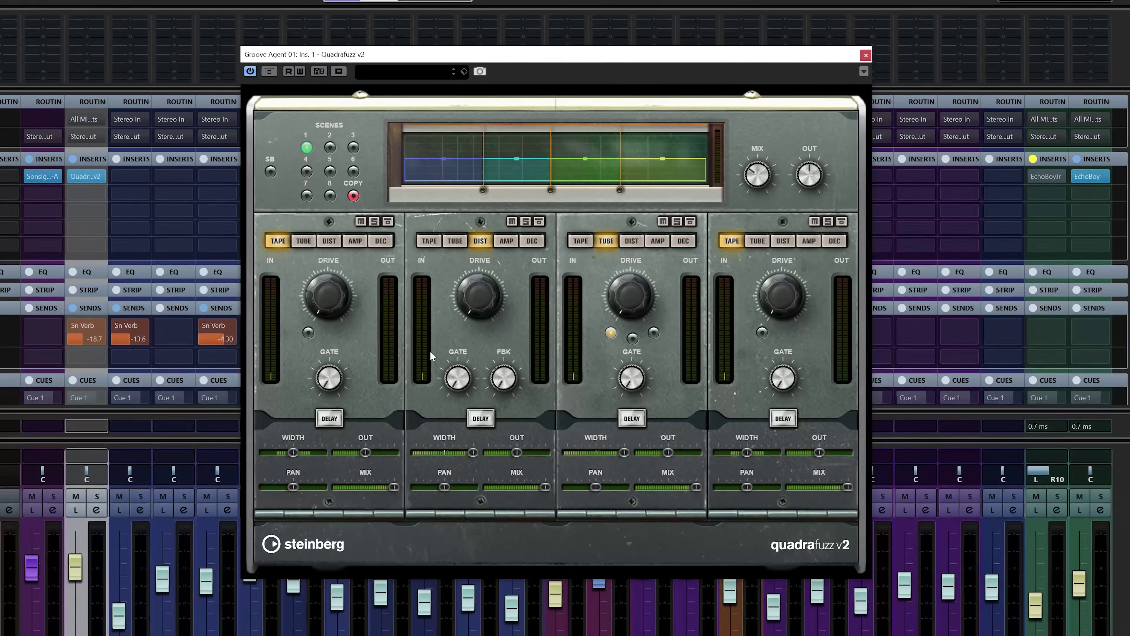
click(270, 171)
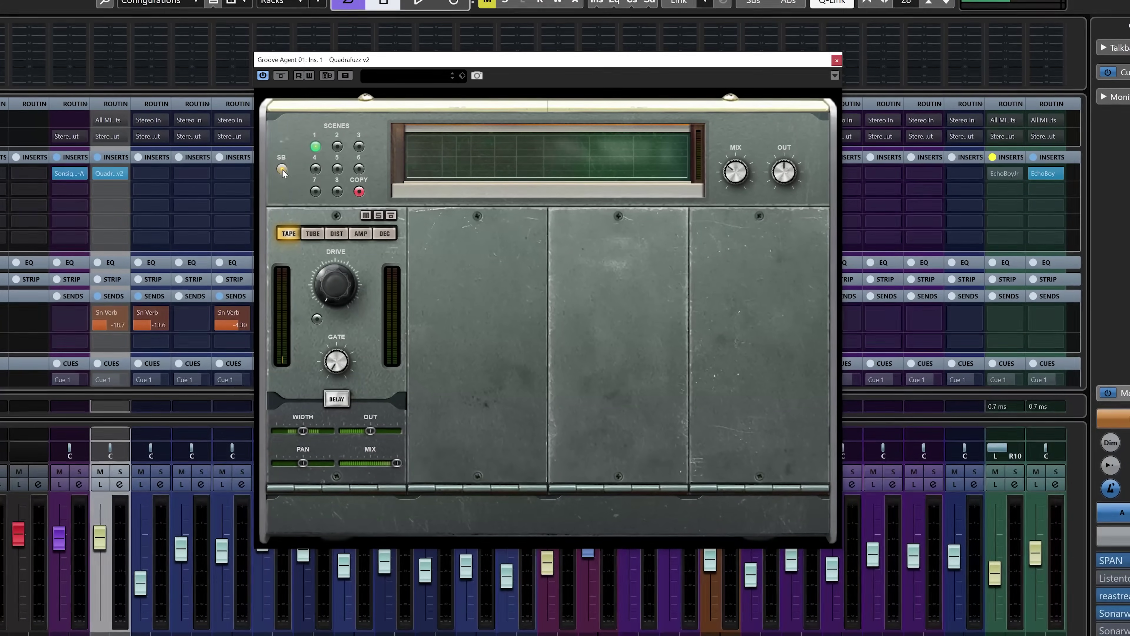
click(284, 170)
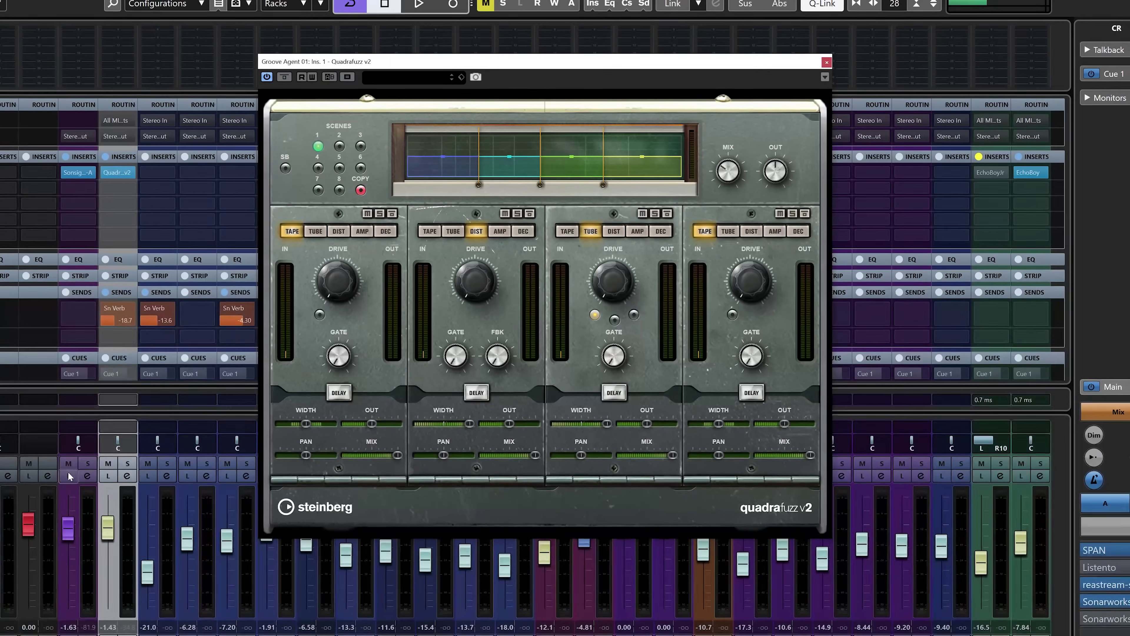
Play the drums, raise band 2's Quadrafuzz drive from 2.3 to 6.3, and compare against bypass
key(s)
key(space)
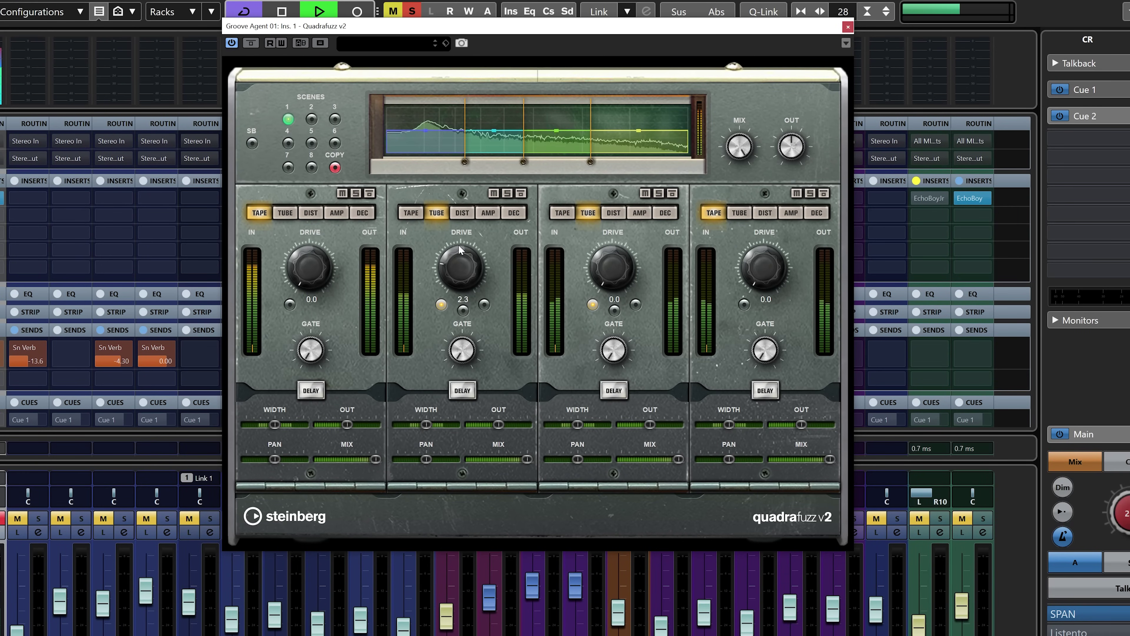
mouse_move(460, 250)
mouse_down()
mouse_move(464, 227)
mouse_move(452, 271)
mouse_up()
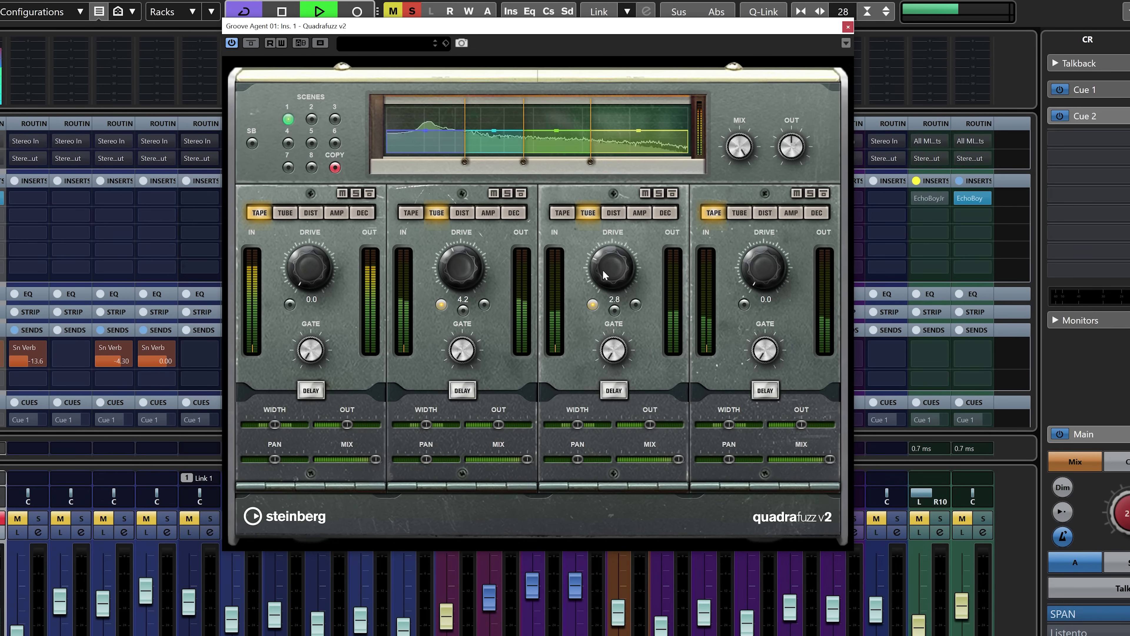
click(251, 43)
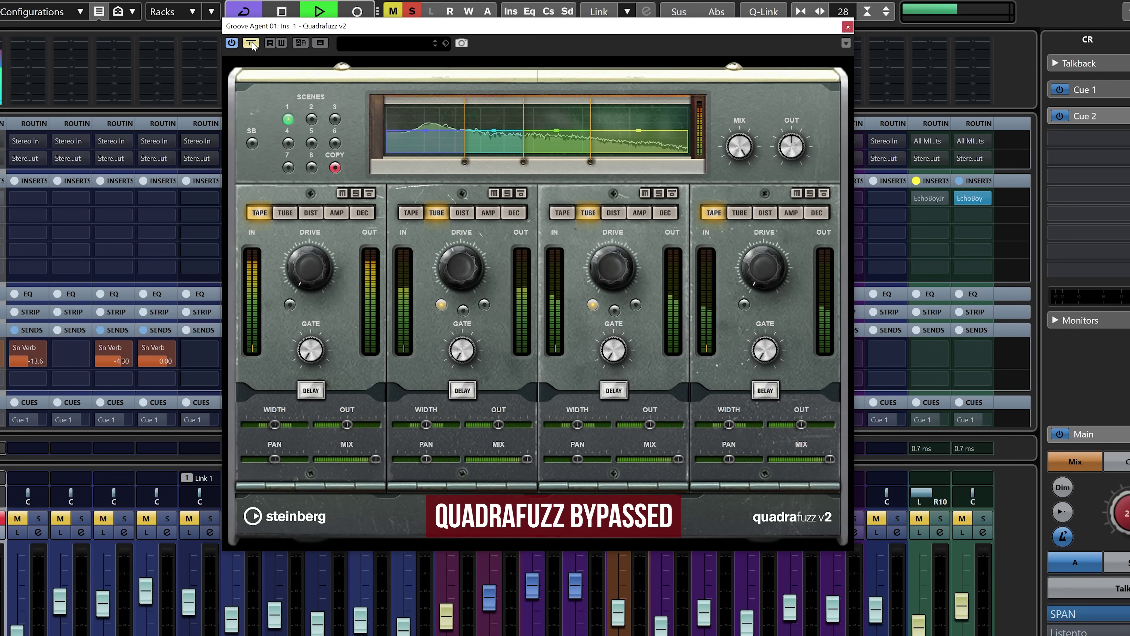
click(252, 44)
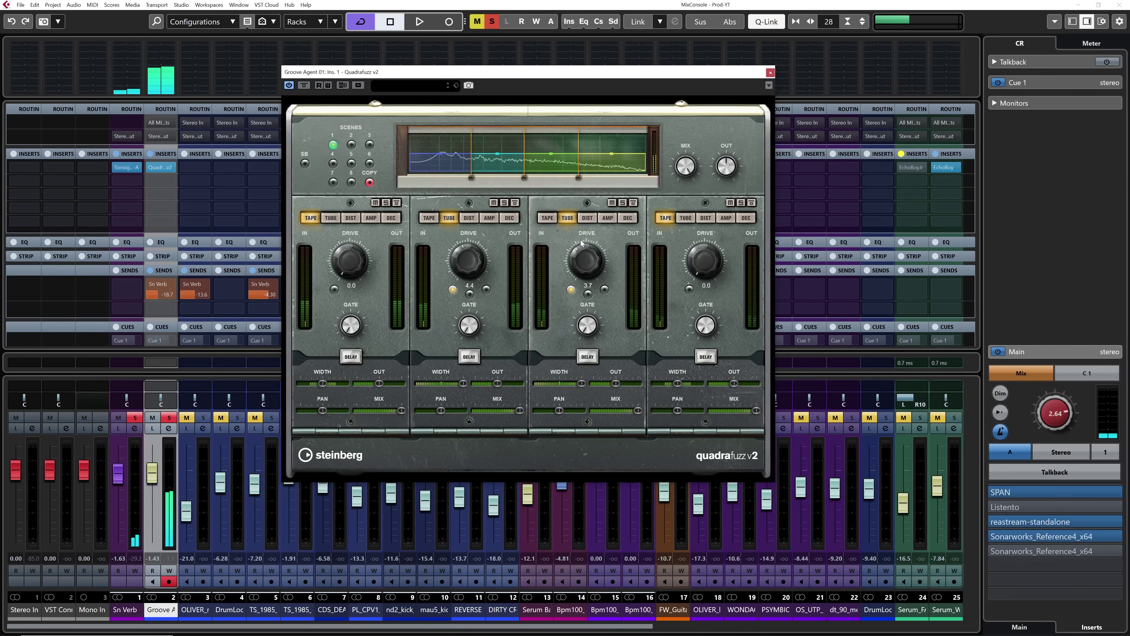
Switch on band 2's delay and widen band 2 to 200% stereo width during playback
click(469, 356)
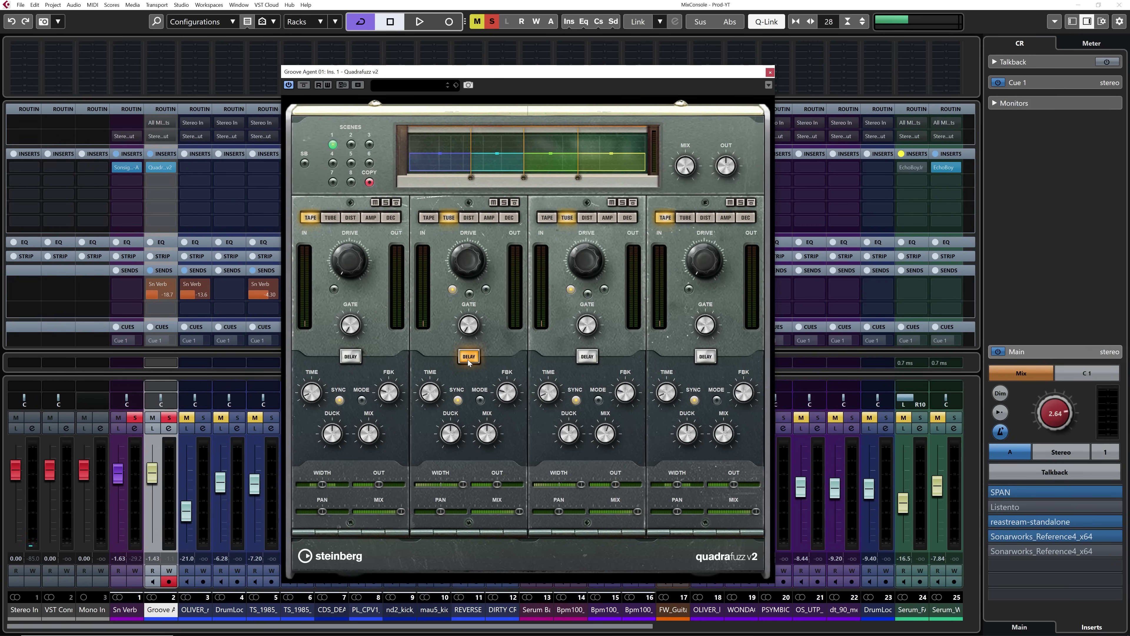
key(space)
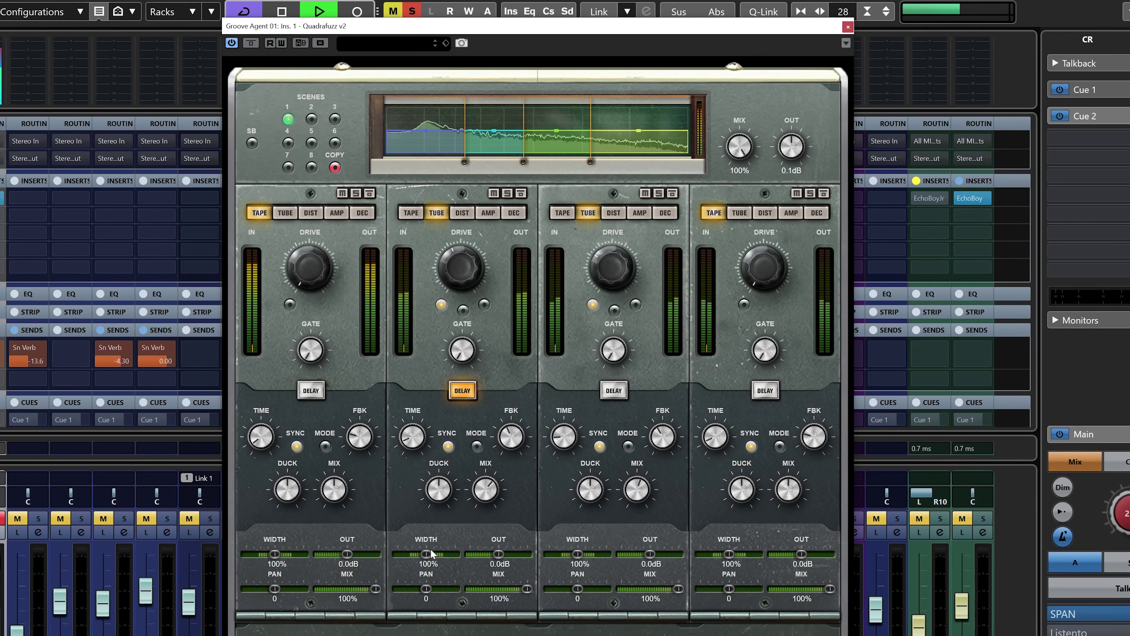
drag(430, 553, 504, 553)
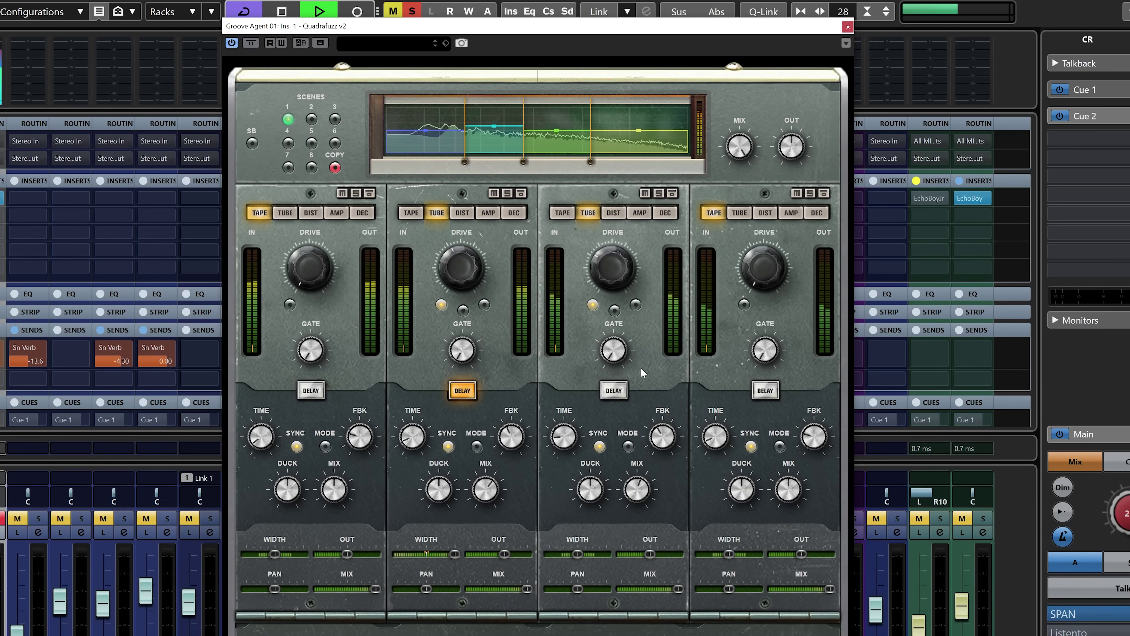
Enable band 3's delay, widen band 3 to 200%, and compare against the dry drums
click(614, 391)
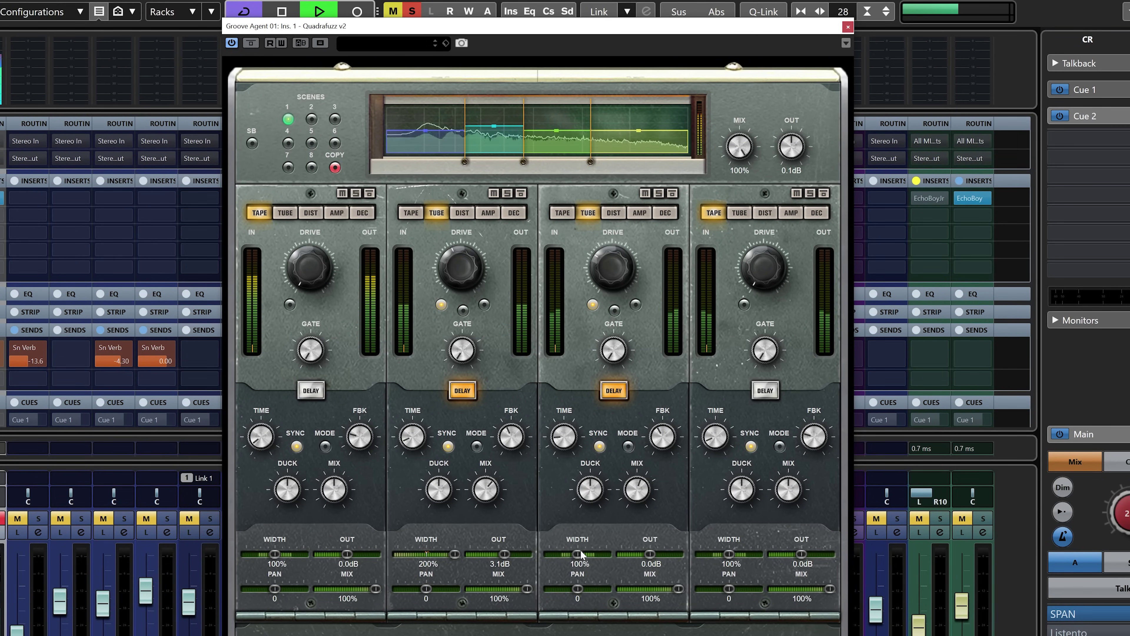
drag(581, 555, 606, 555)
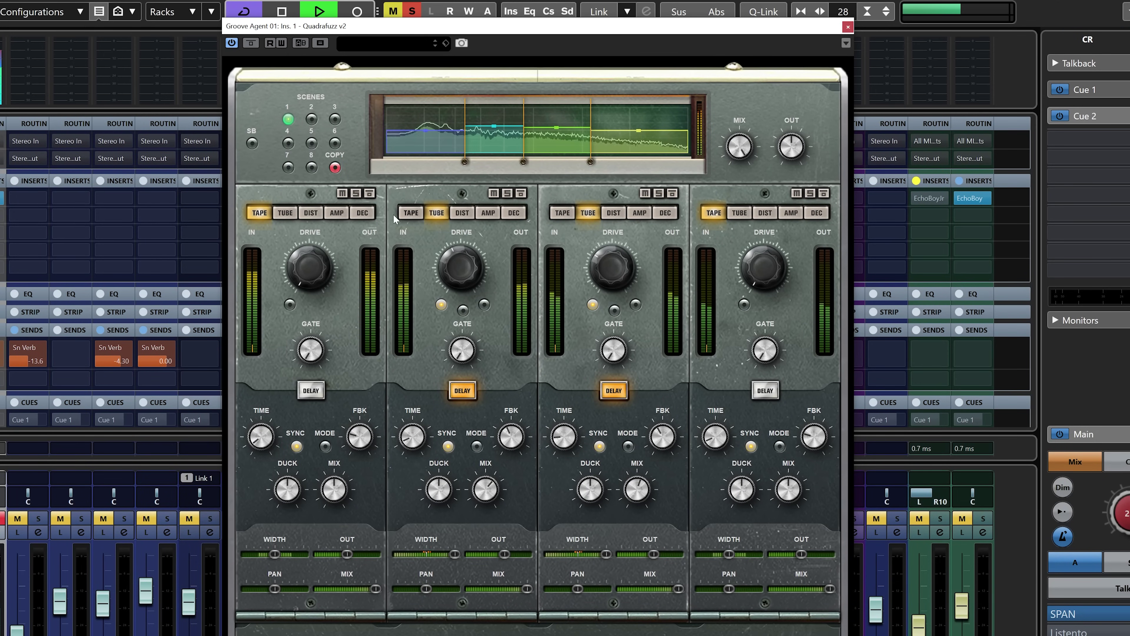
click(251, 43)
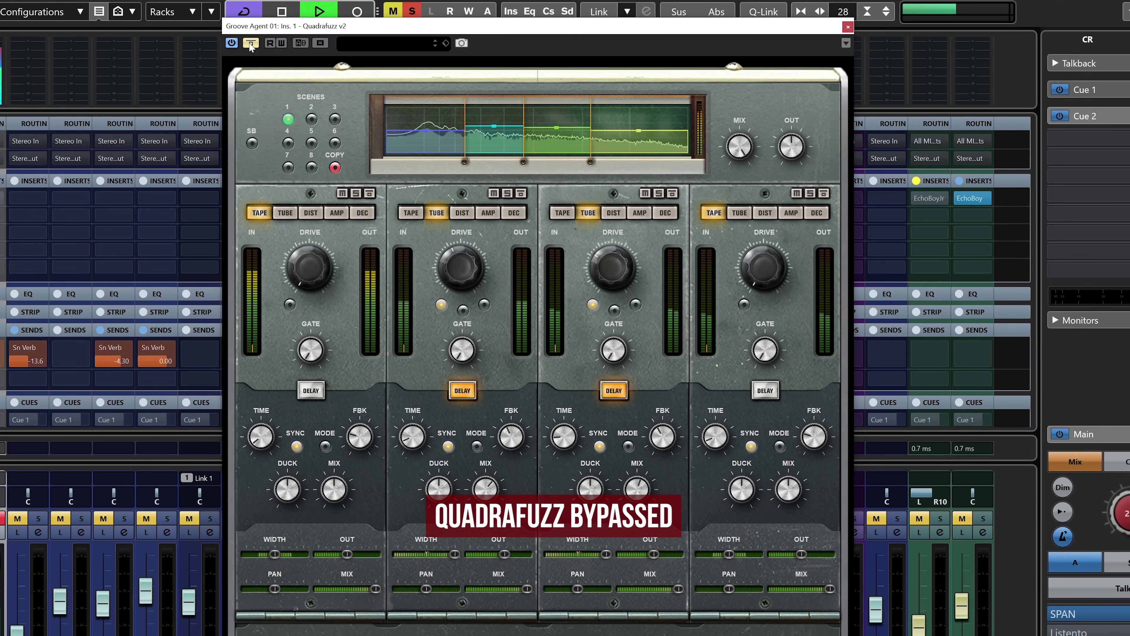
click(251, 44)
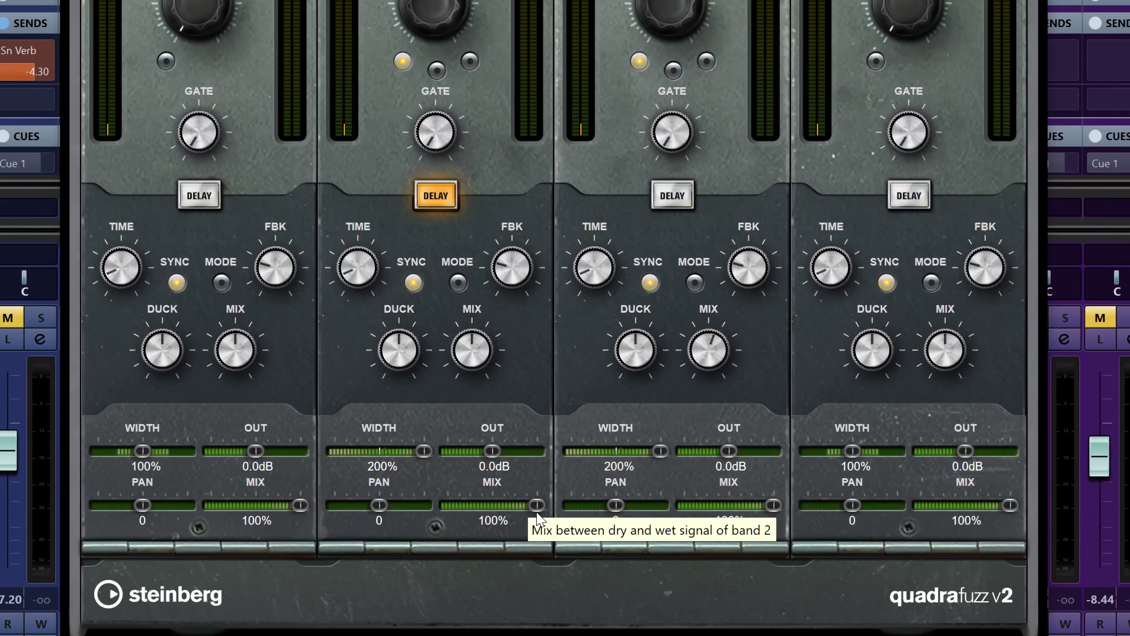
mouse_move(531, 508)
mouse_down()
mouse_move(449, 512)
mouse_move(537, 505)
mouse_up()
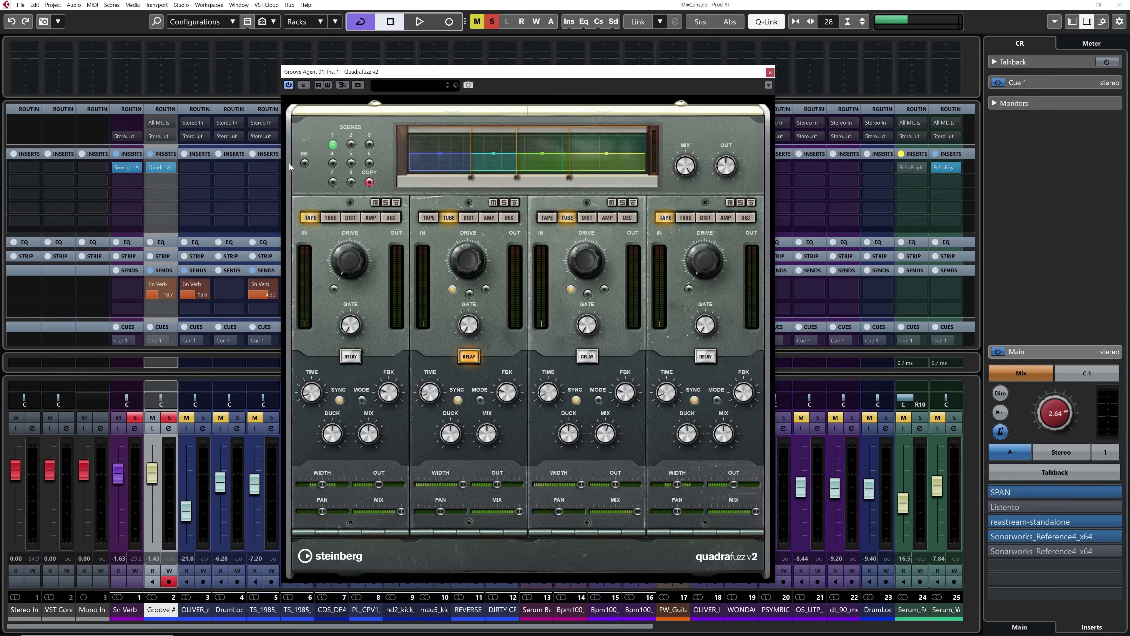
Switch Quadrafuzz to single-band mode and cycle the saturation types through Amp and Tube back to Tape
click(305, 163)
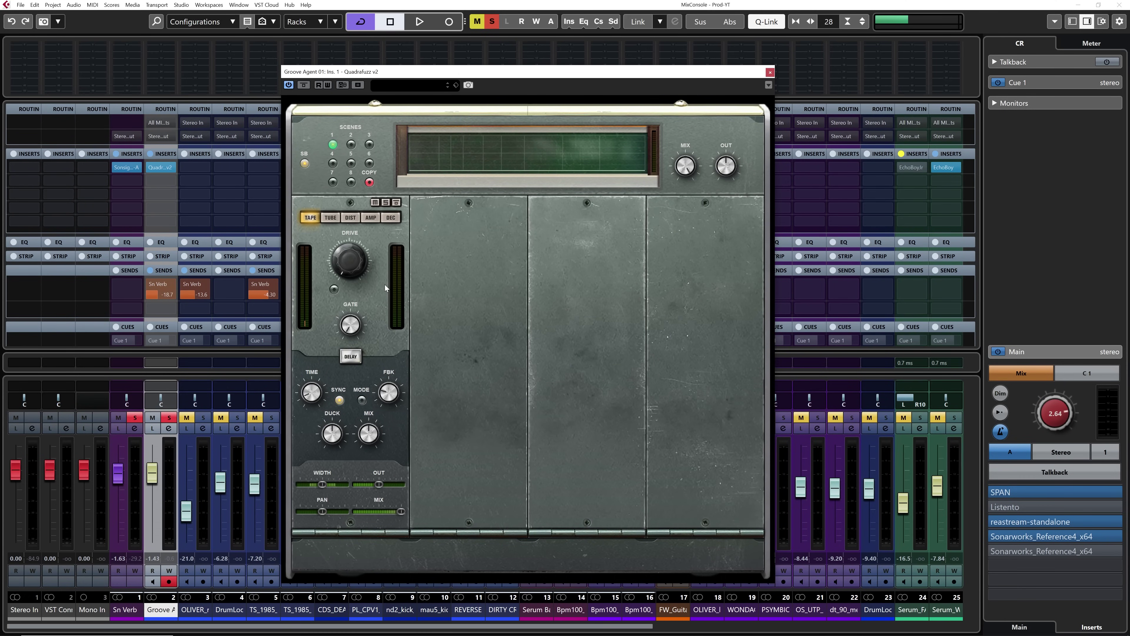
key(space)
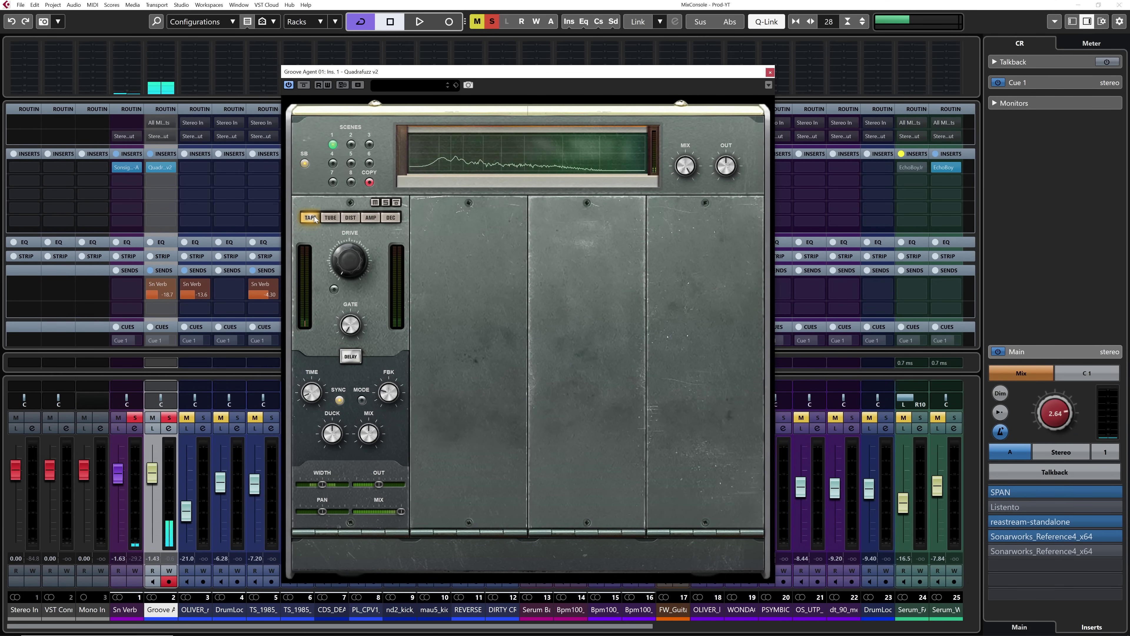
click(330, 217)
click(351, 217)
click(371, 217)
click(391, 217)
click(311, 218)
click(331, 217)
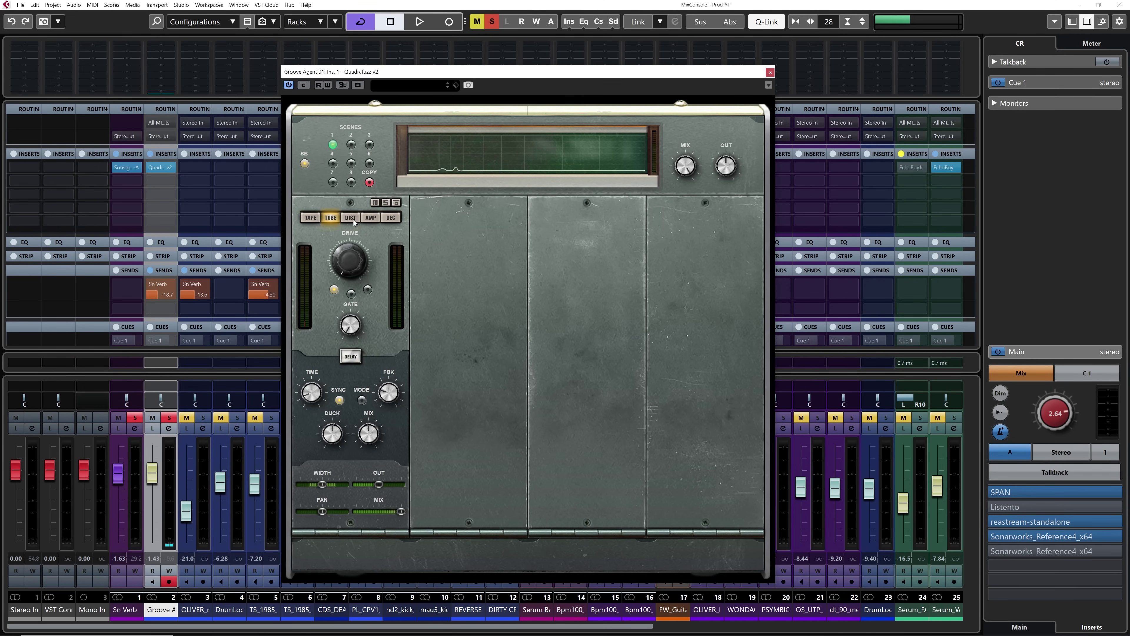
click(350, 217)
click(371, 217)
click(390, 218)
click(311, 217)
Raise the band's drive to 3.4 and width to 200%, comparing twice against bypass before stopping
key(space)
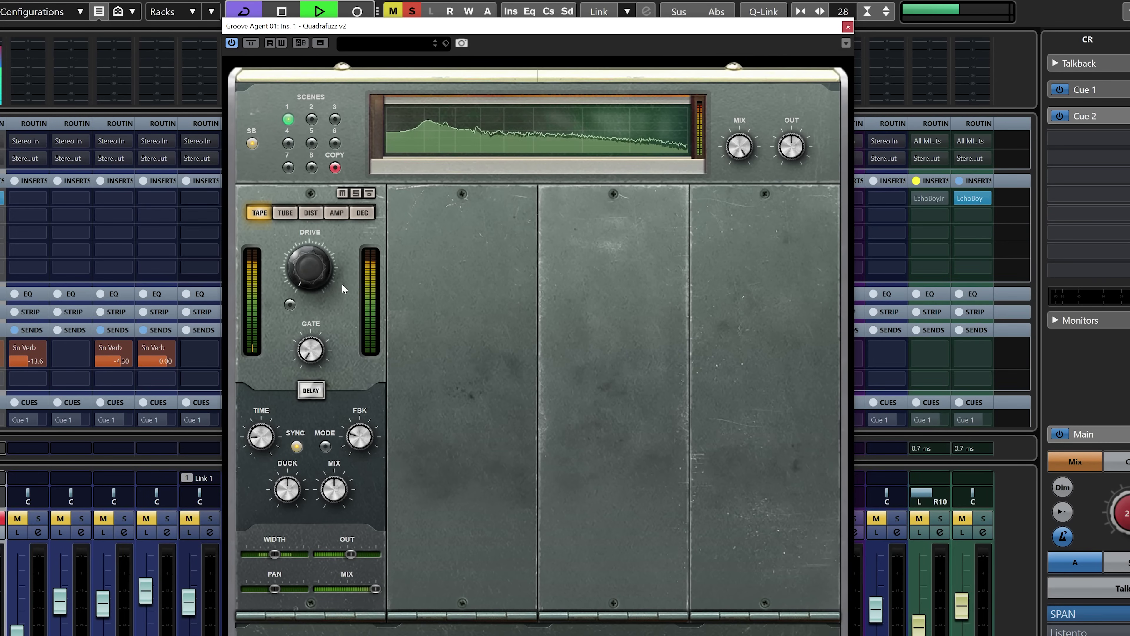
drag(361, 269, 314, 223)
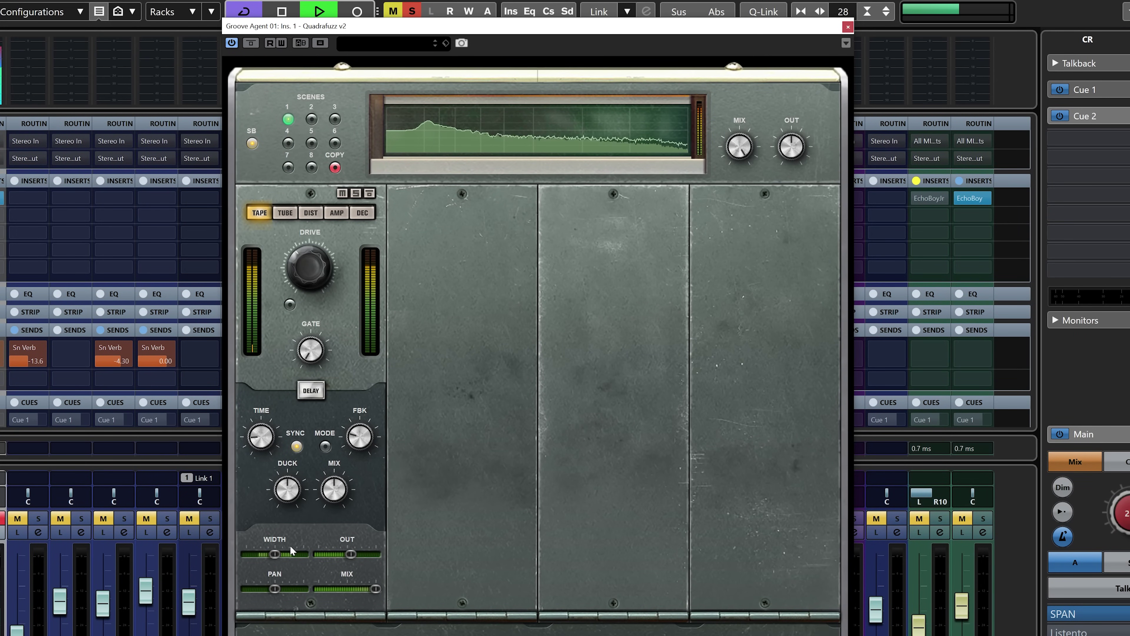
drag(274, 554, 305, 559)
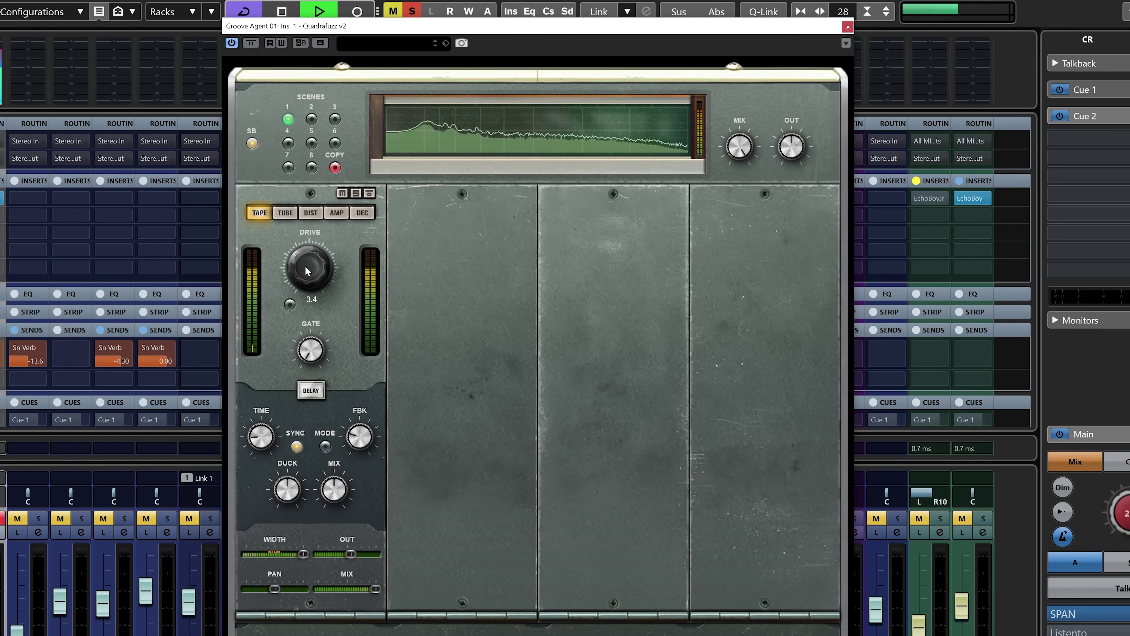
click(253, 45)
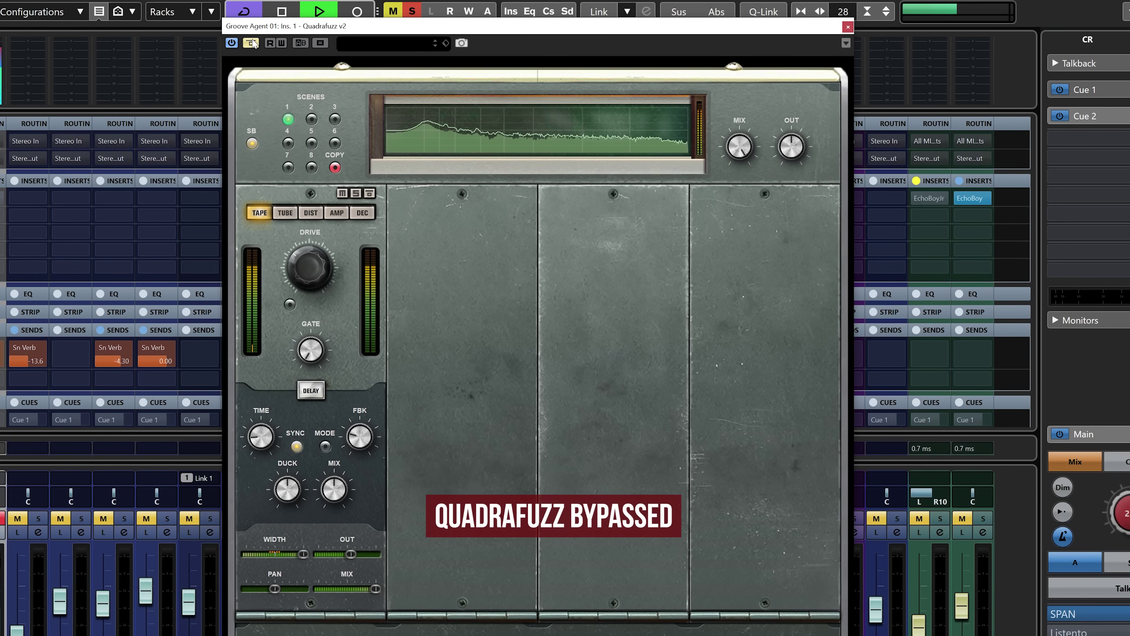
click(252, 43)
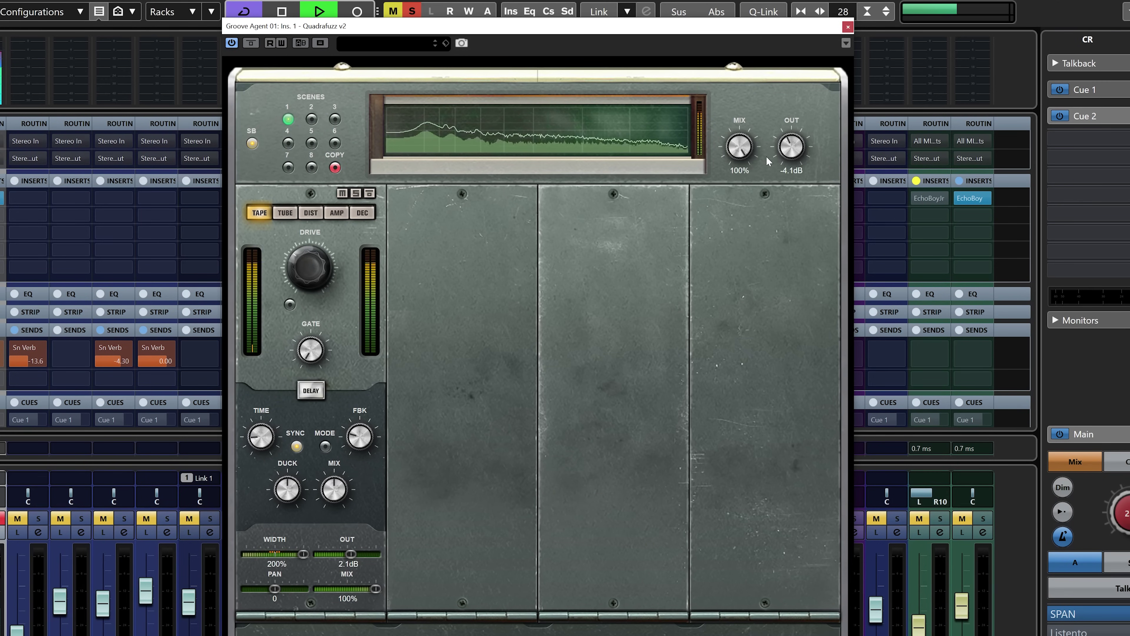
click(252, 45)
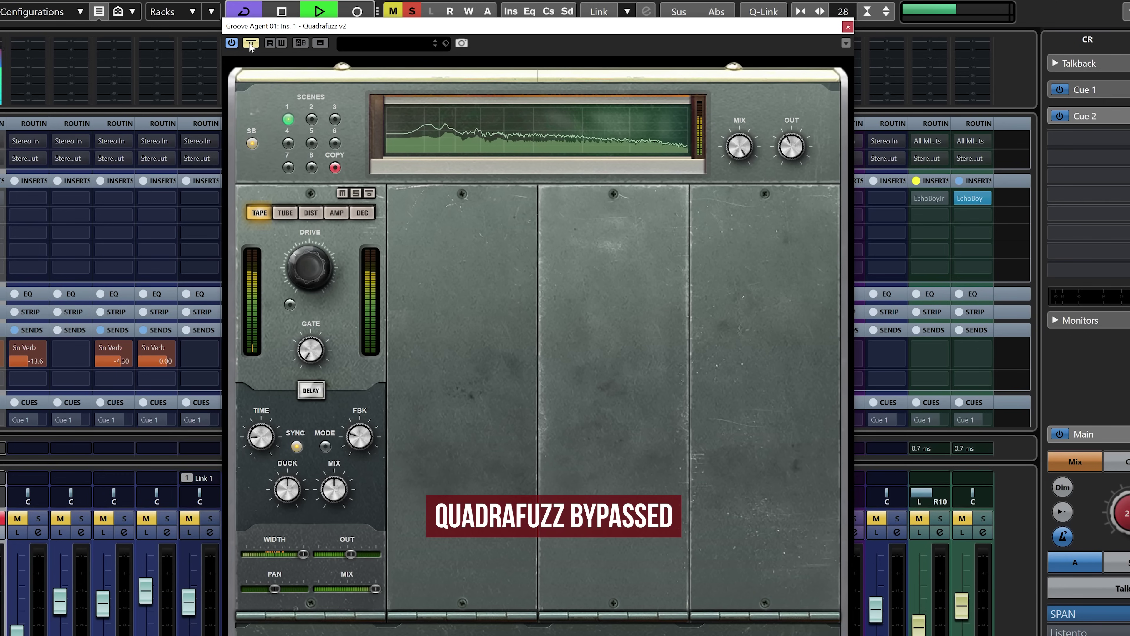
click(251, 44)
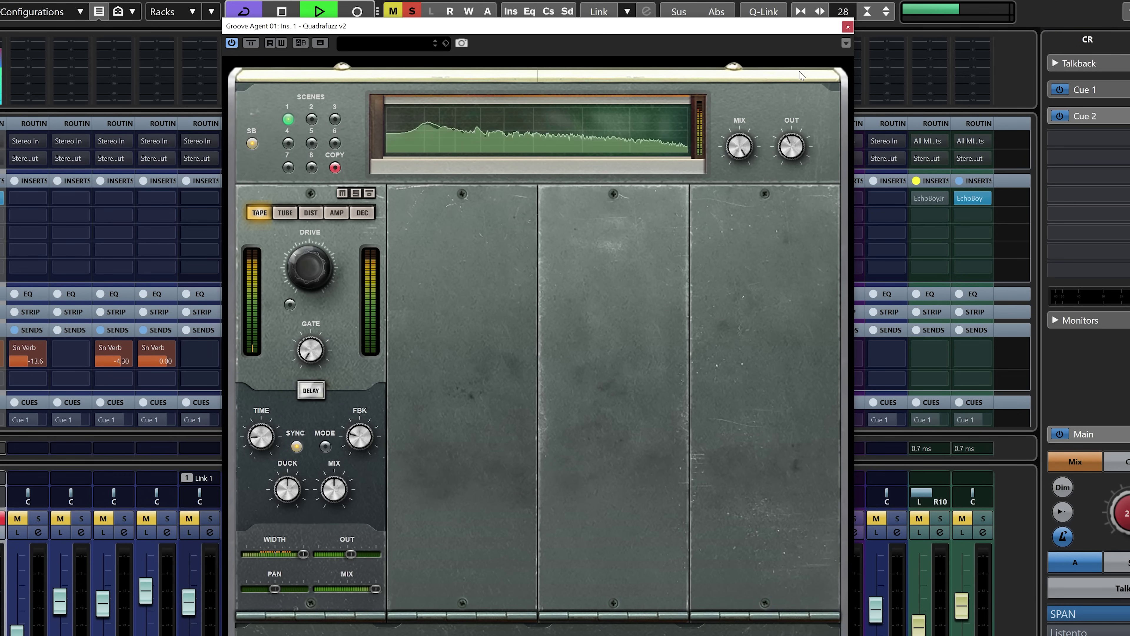
key(space)
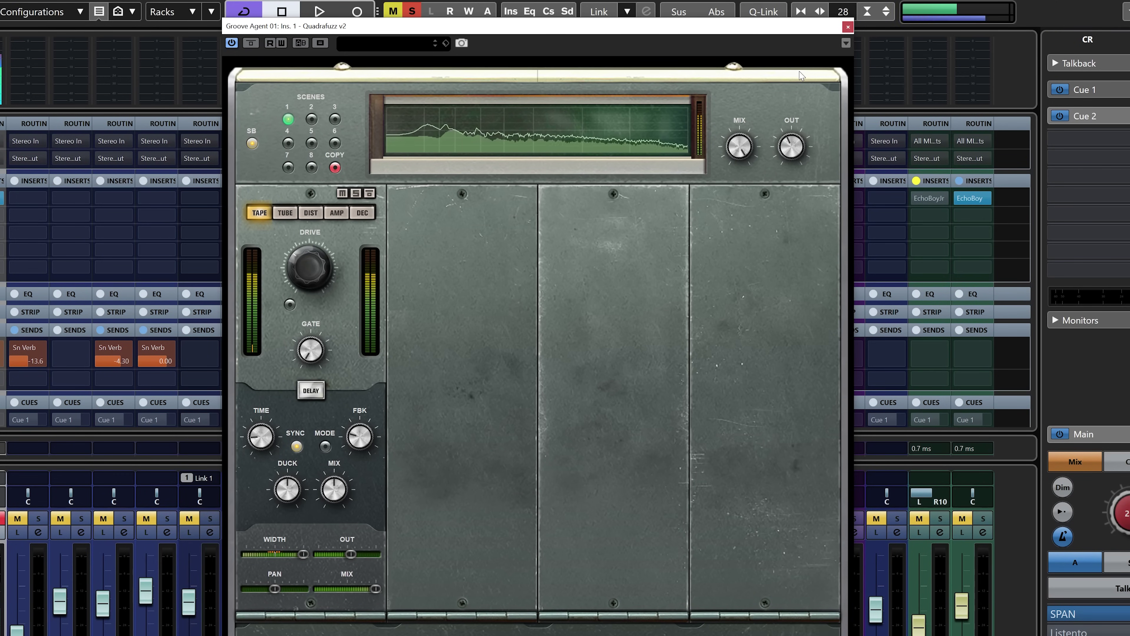